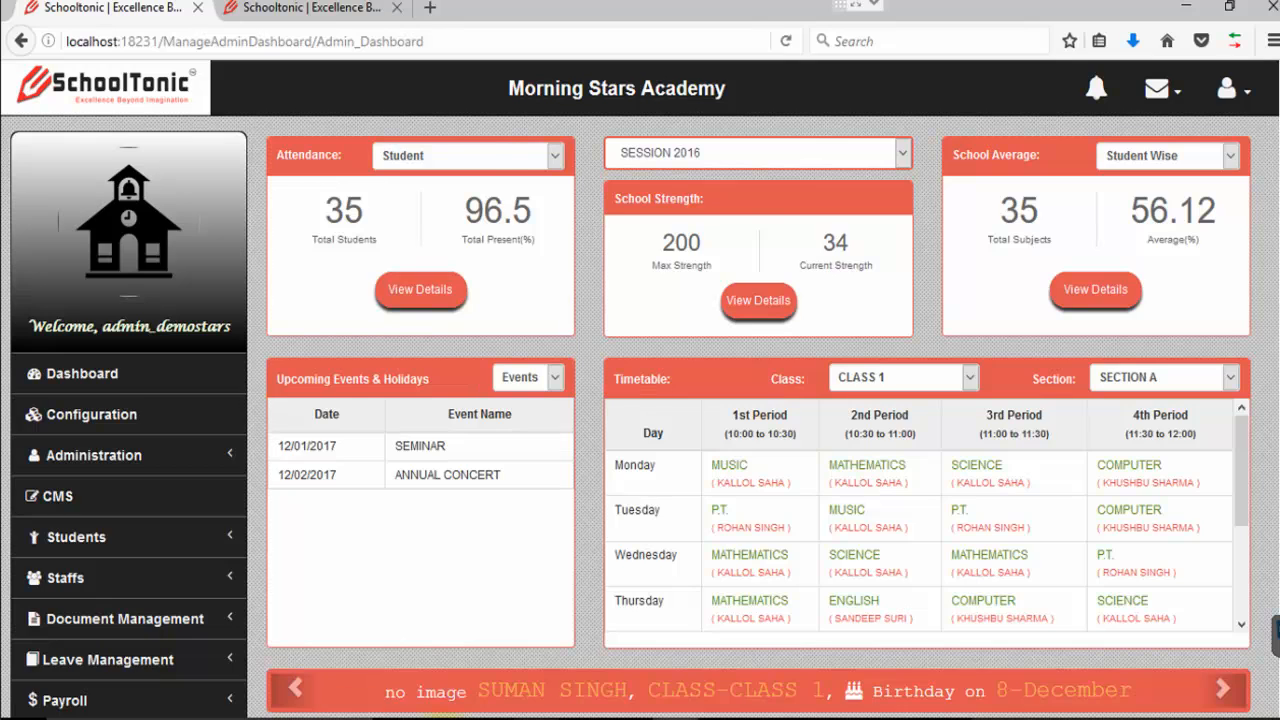
Step: View the sample report card PDF, and switch back to the SchoolTonic dashboard in Firefox
left_click(461, 615)
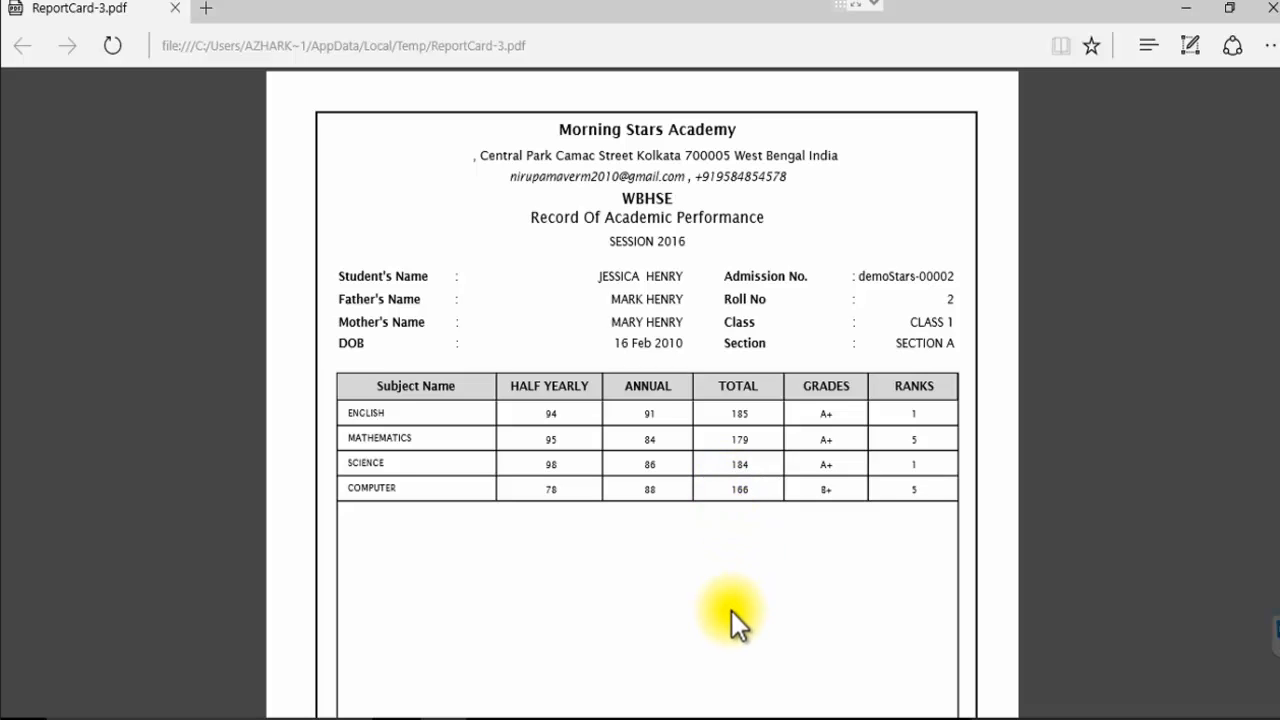
mouse_move(676, 716)
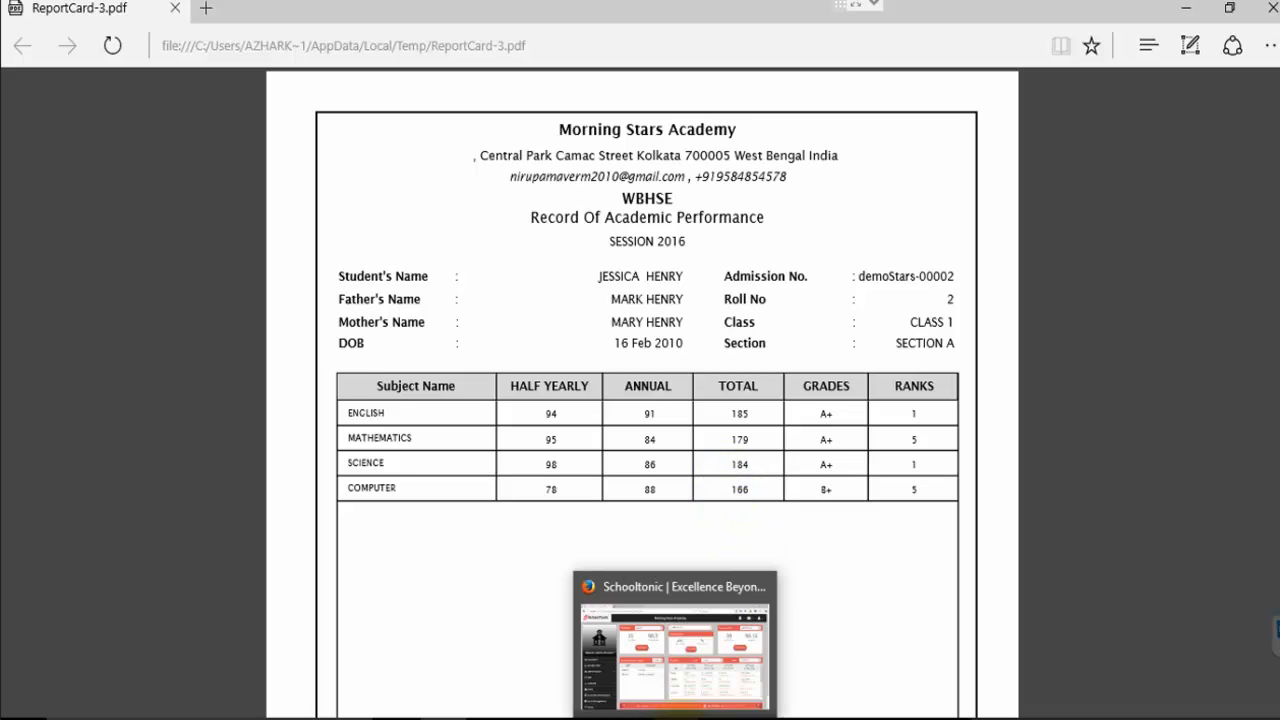
left_click(678, 717)
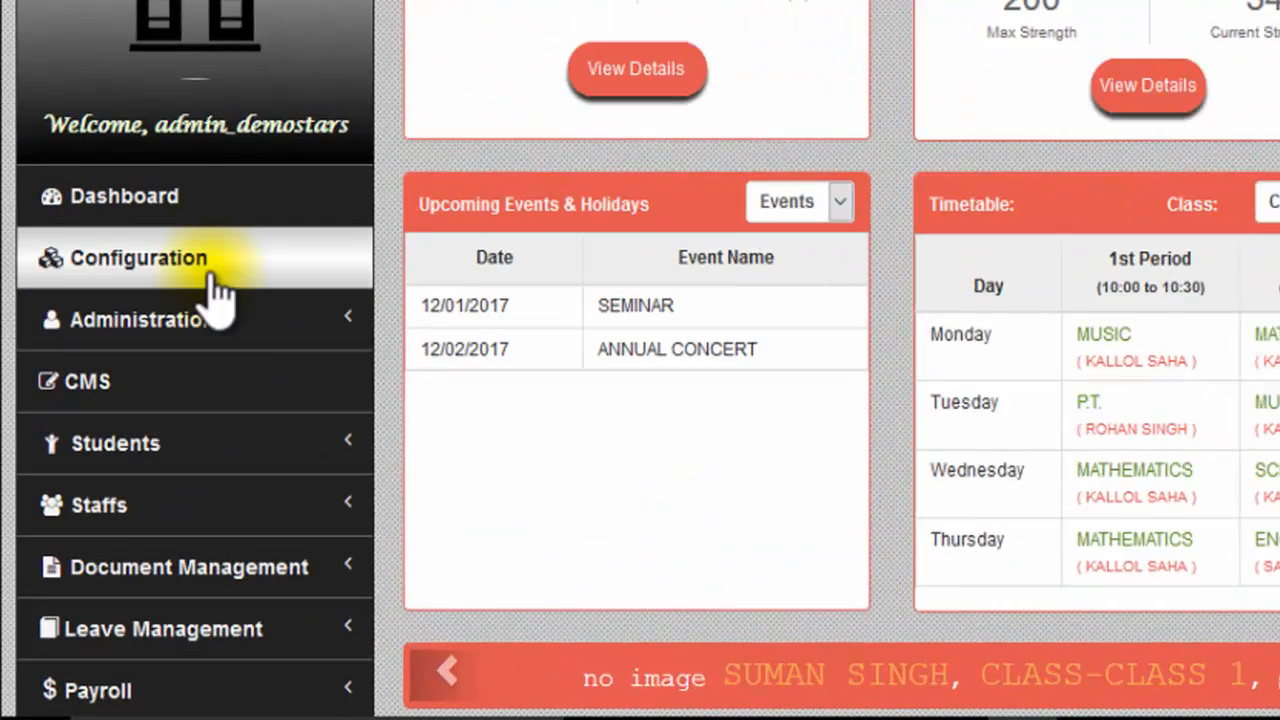
Step: Start a new mark sheet template from the Examination Master in the school configuration
left_click(138, 416)
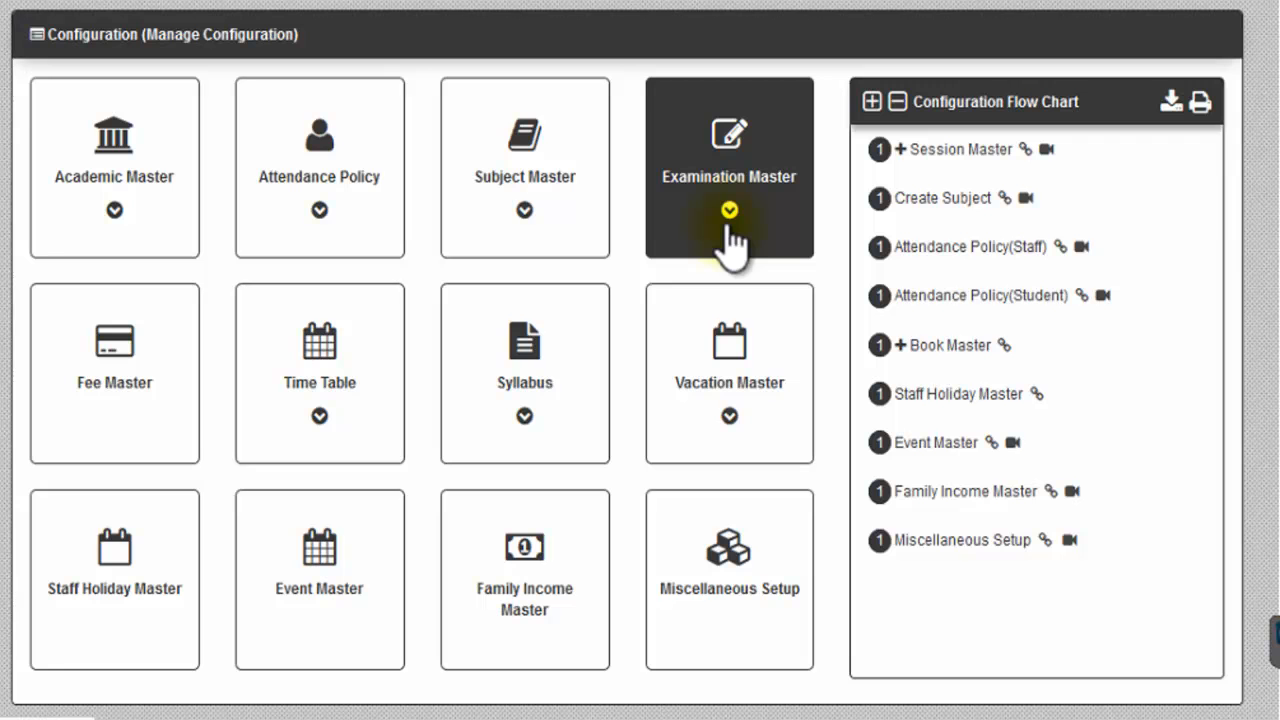
left_click(728, 222)
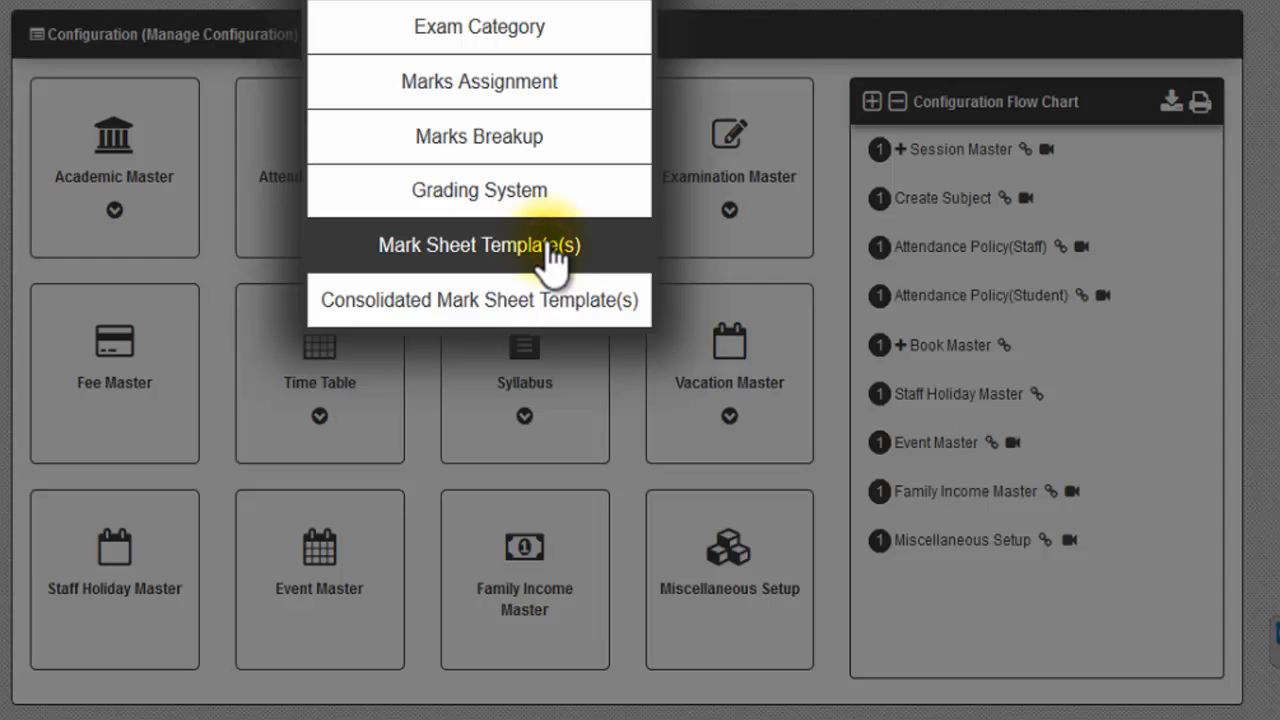
left_click(553, 262)
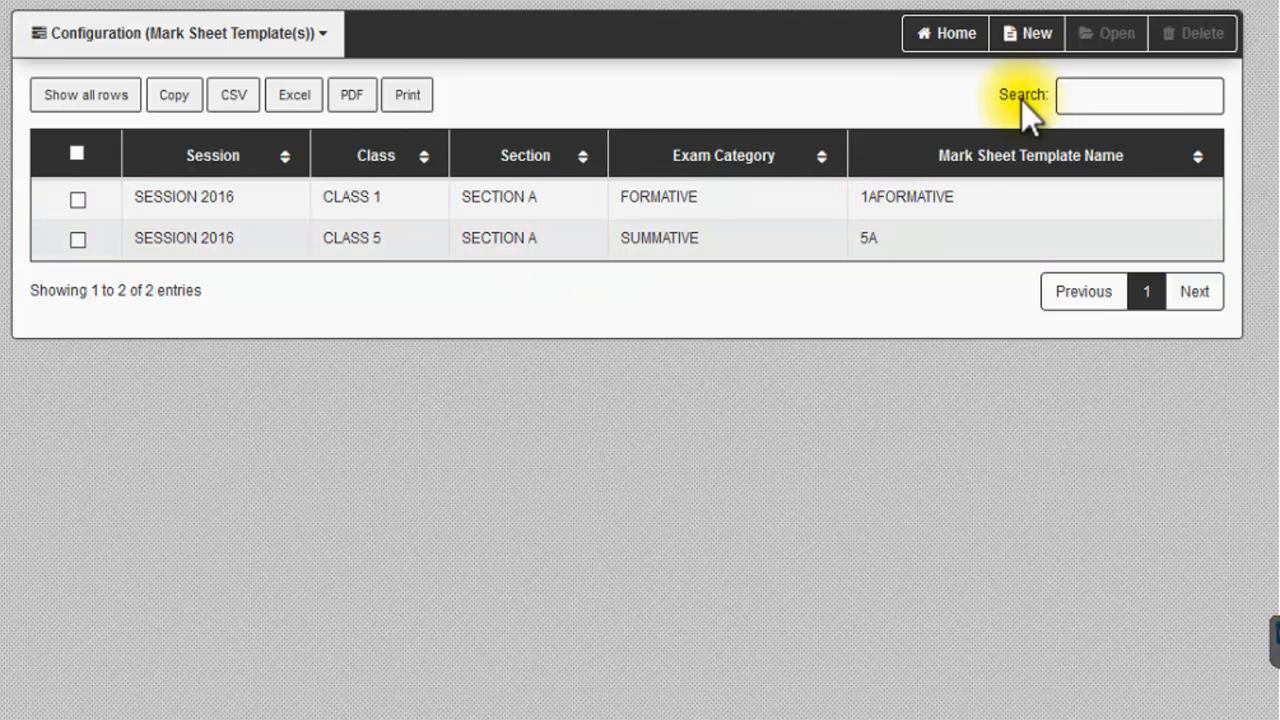
left_click(1033, 38)
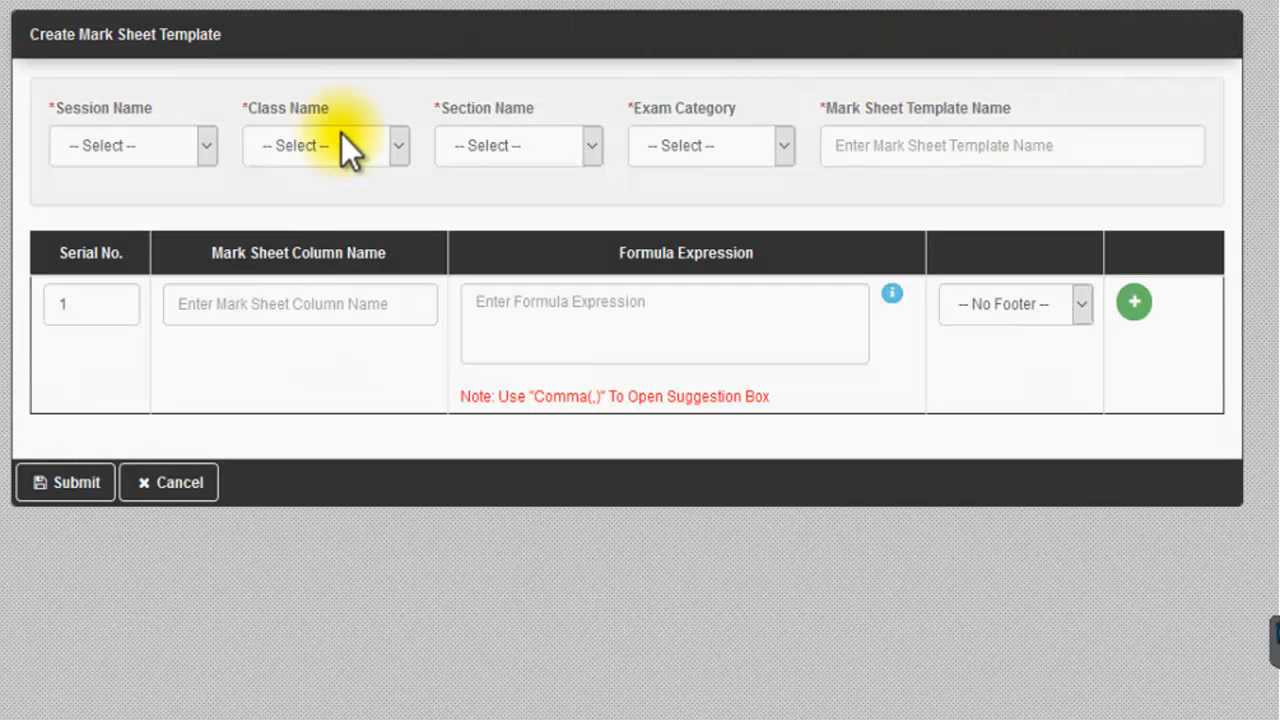
Step: Set the session to SESSION 2016, class to CLASS 1, section to SECTION A and exam category to SUMMATIVE, and activate the template name field
left_click(165, 151)
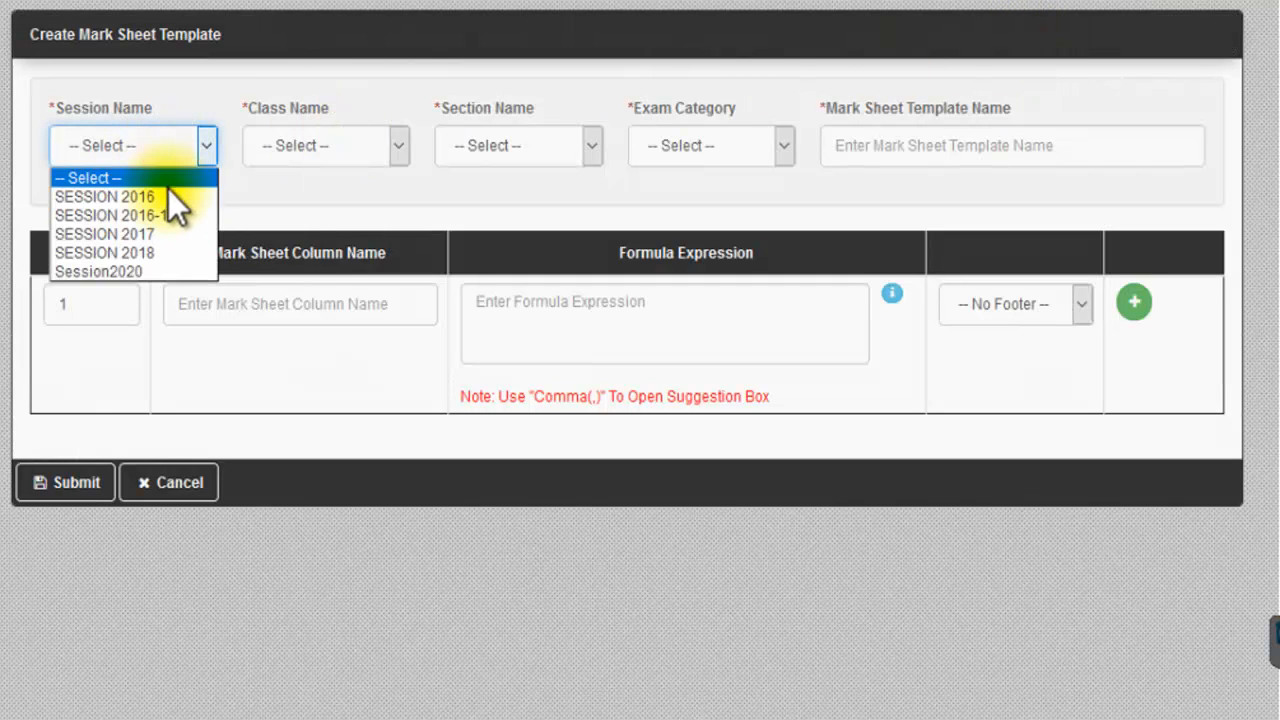
left_click(169, 197)
left_click(313, 149)
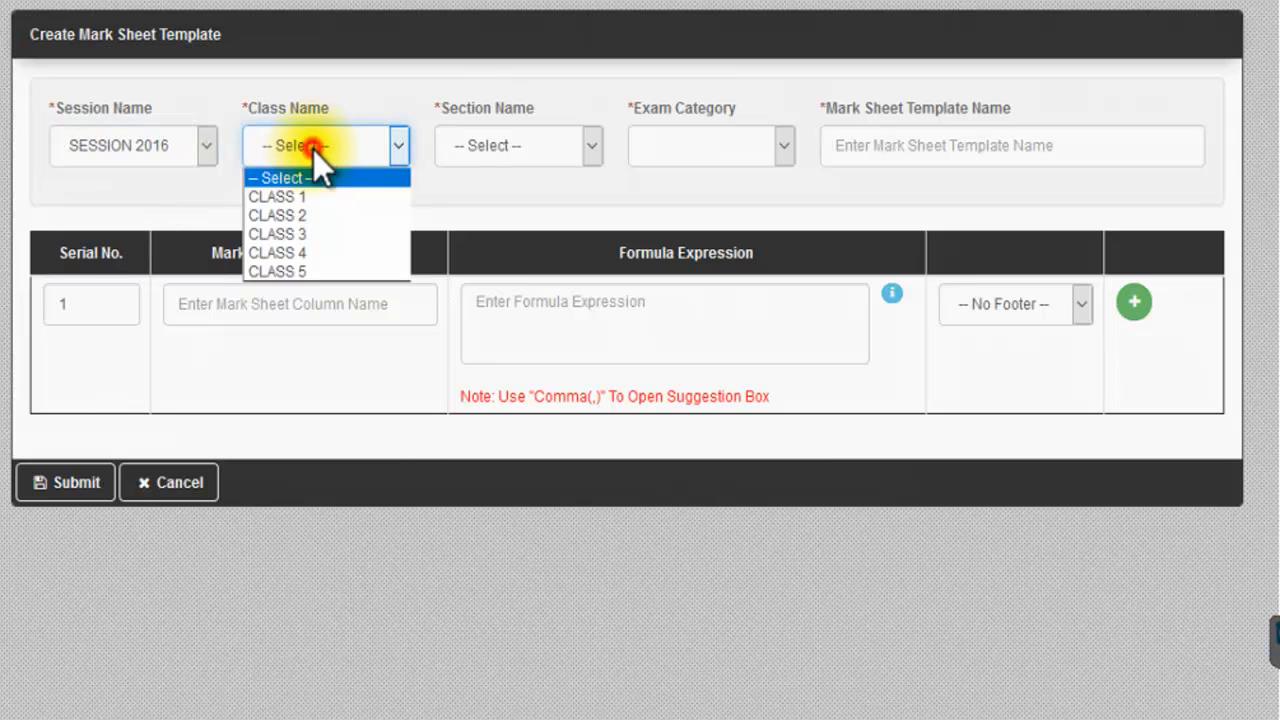
left_click(307, 203)
left_click(473, 149)
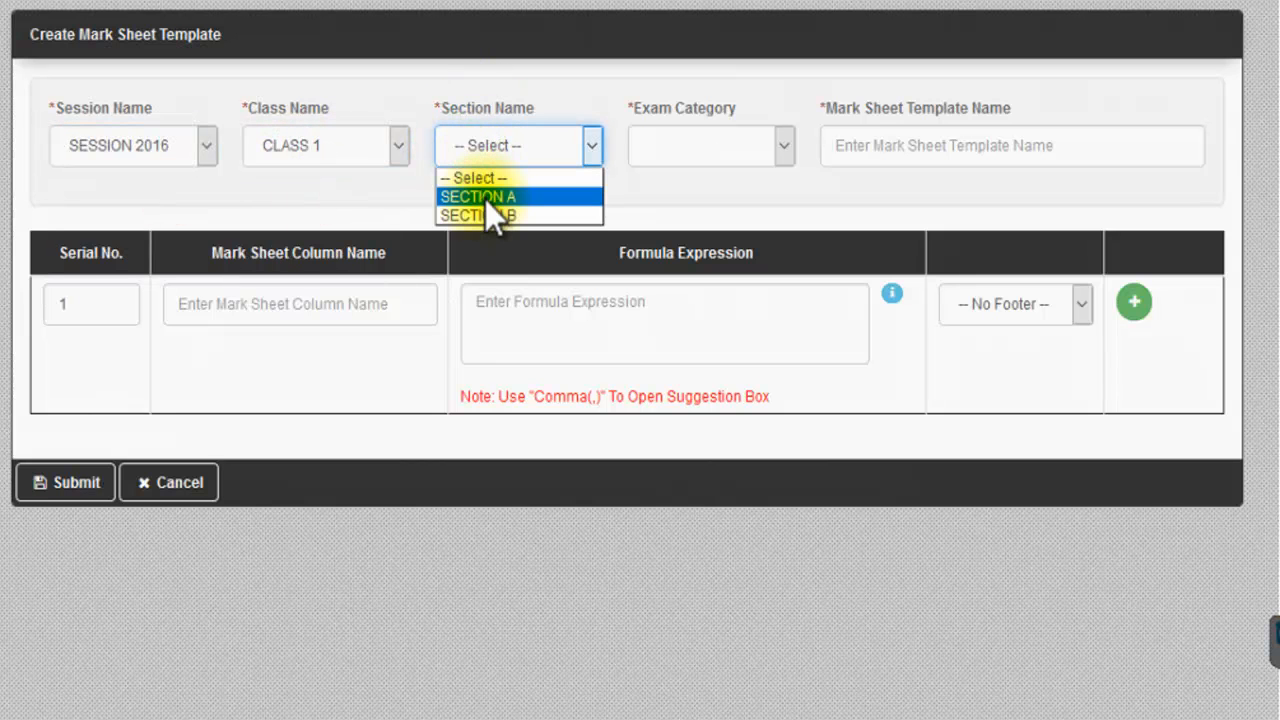
left_click(485, 199)
left_click(715, 146)
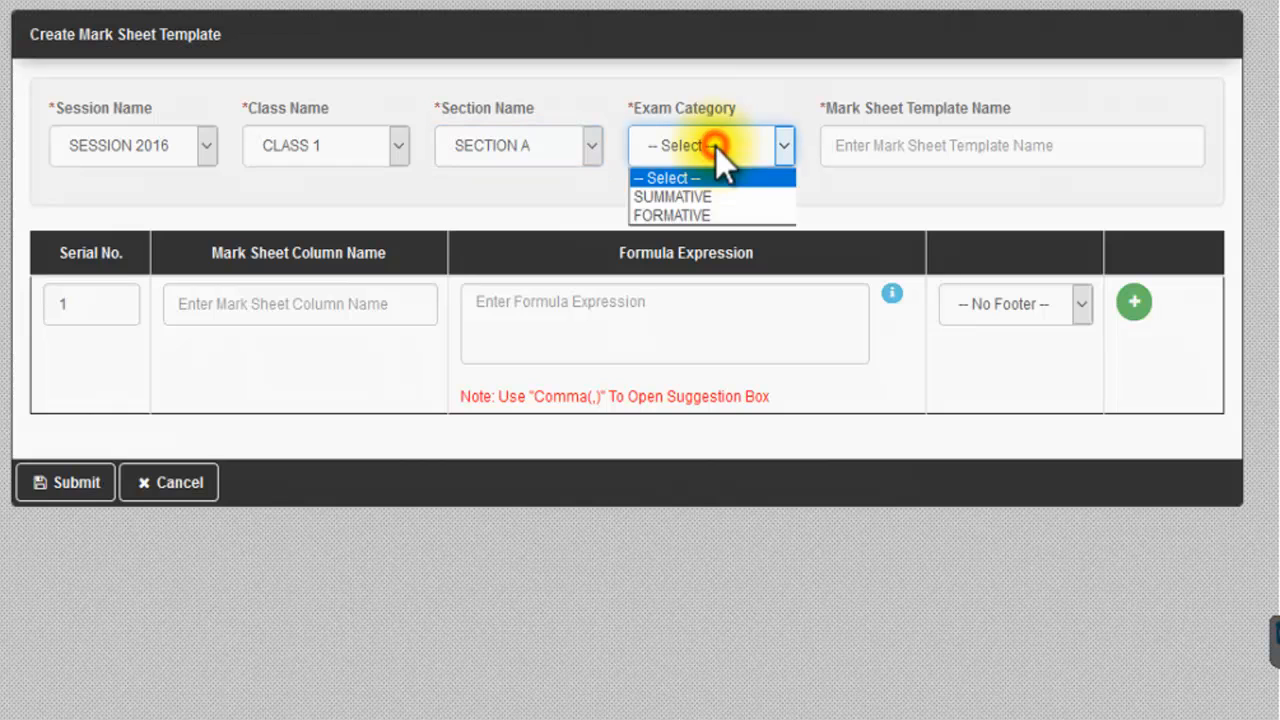
left_click(719, 196)
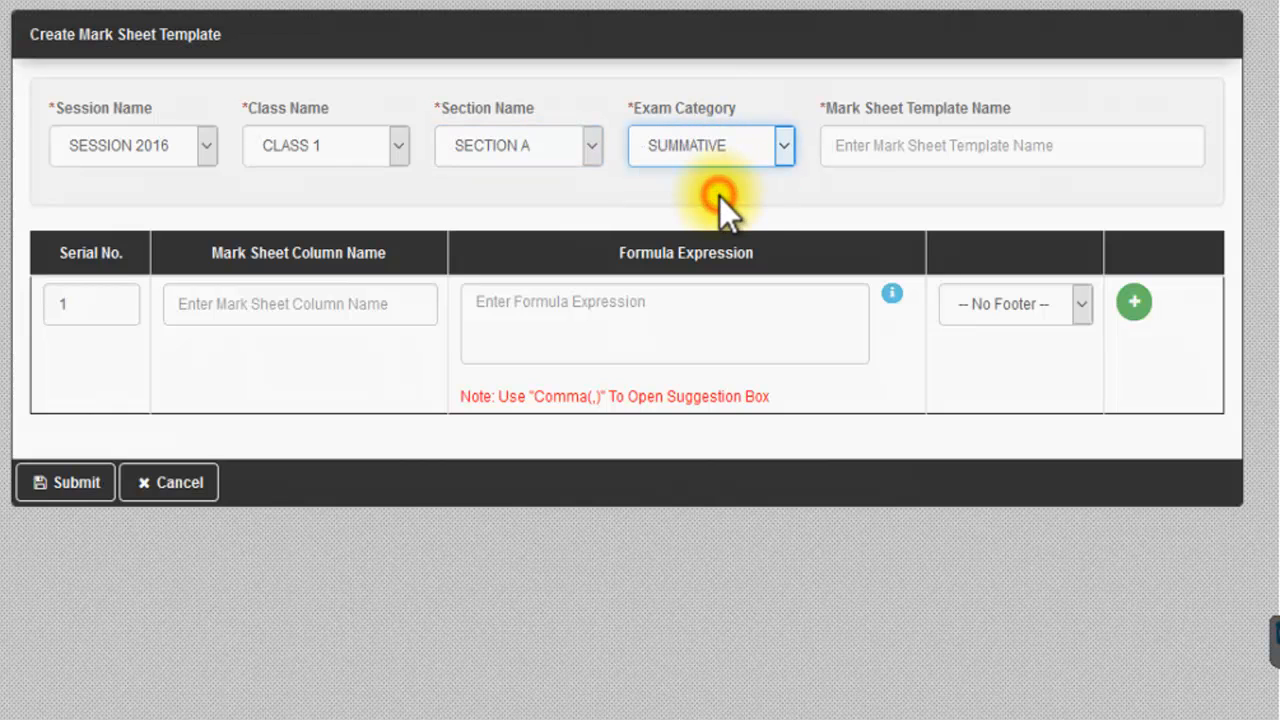
left_click(855, 146)
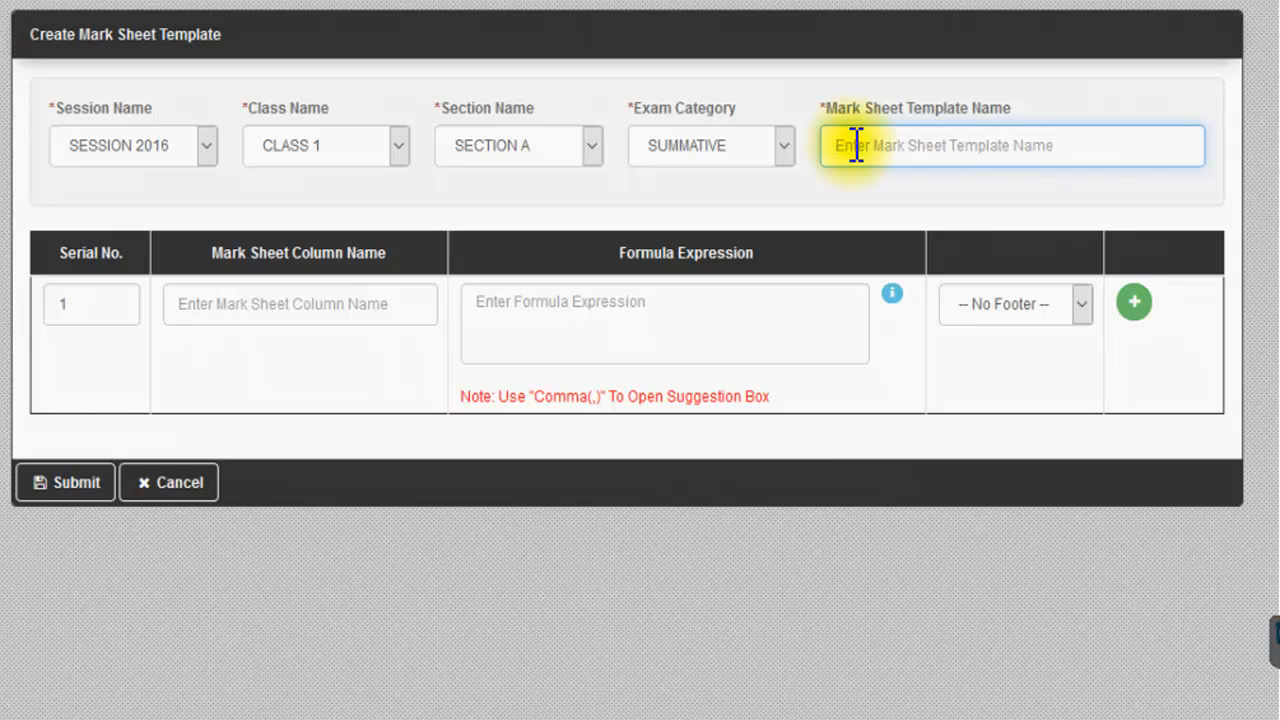
type("cla")
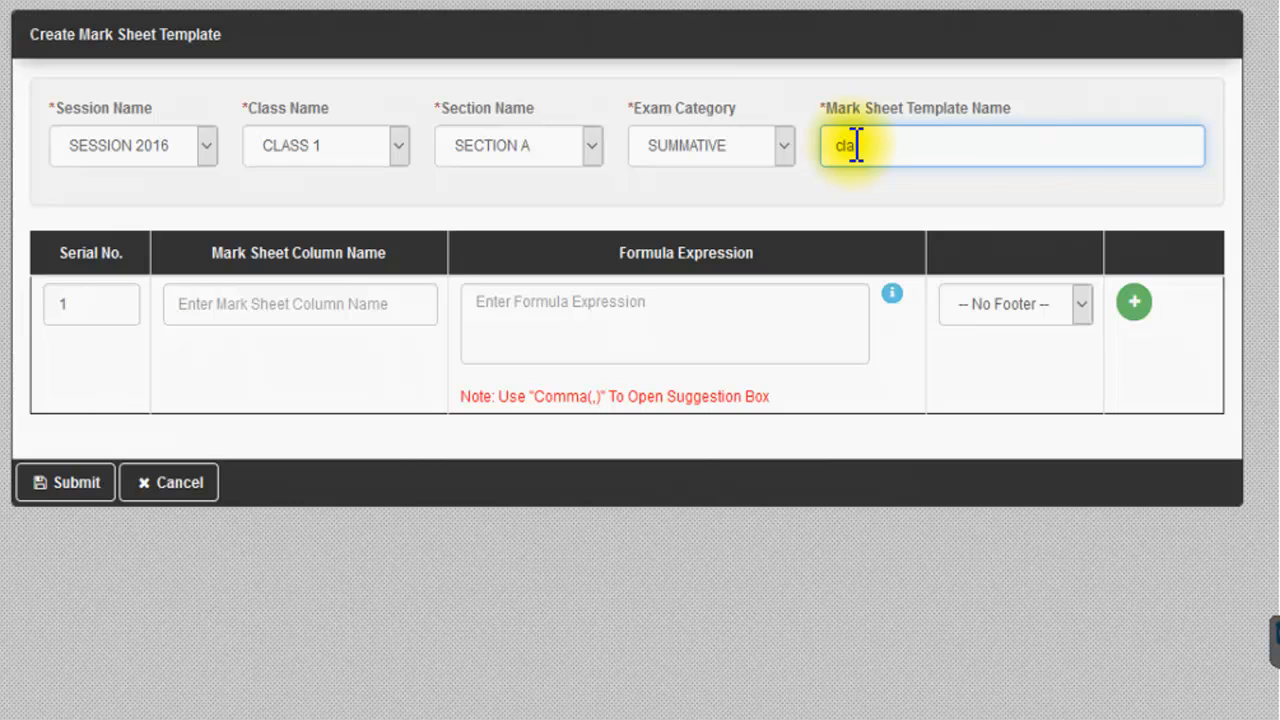
key("BackSpace")
key("BackSpace")
key("BackSpace")
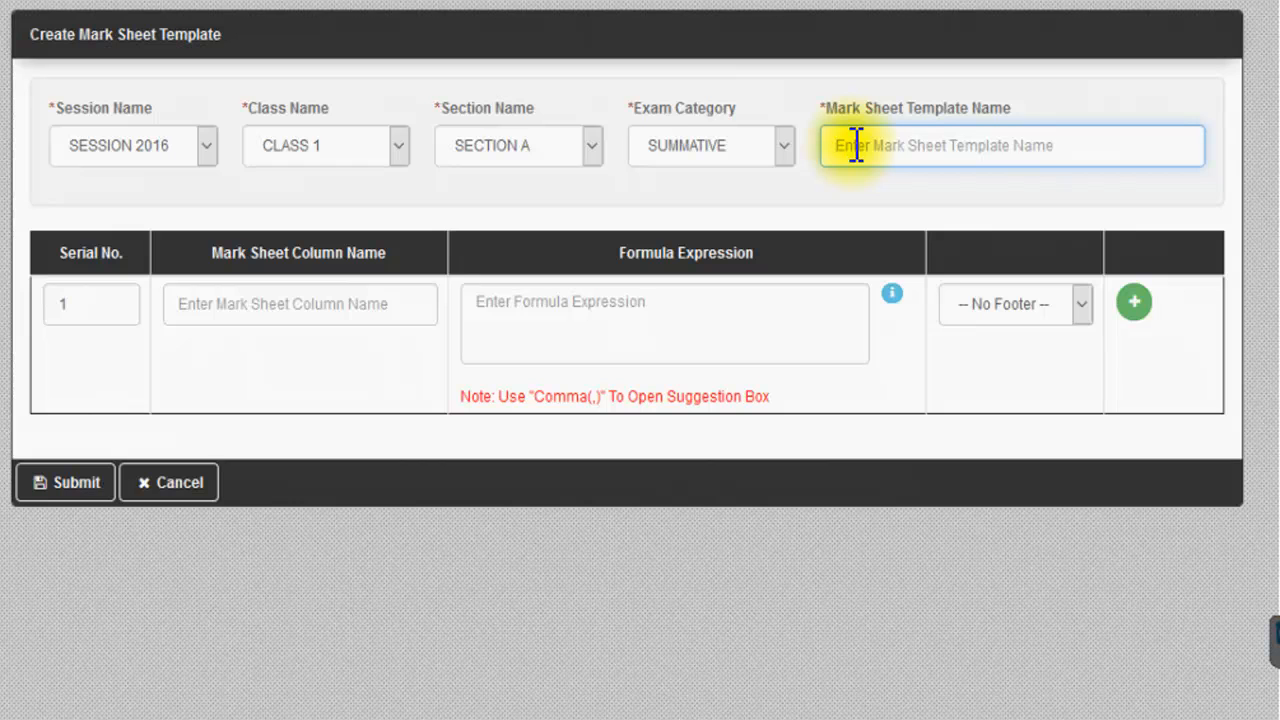
type("CLASS")
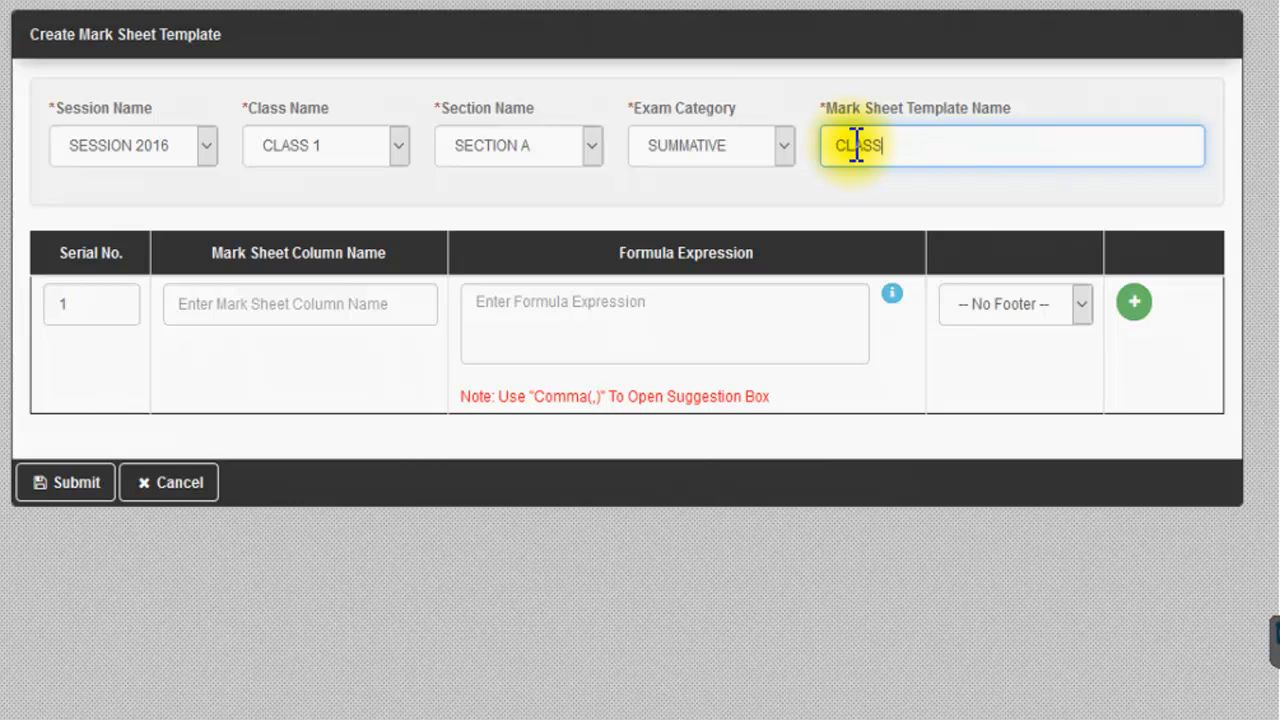
type("1ASUMMATIVE")
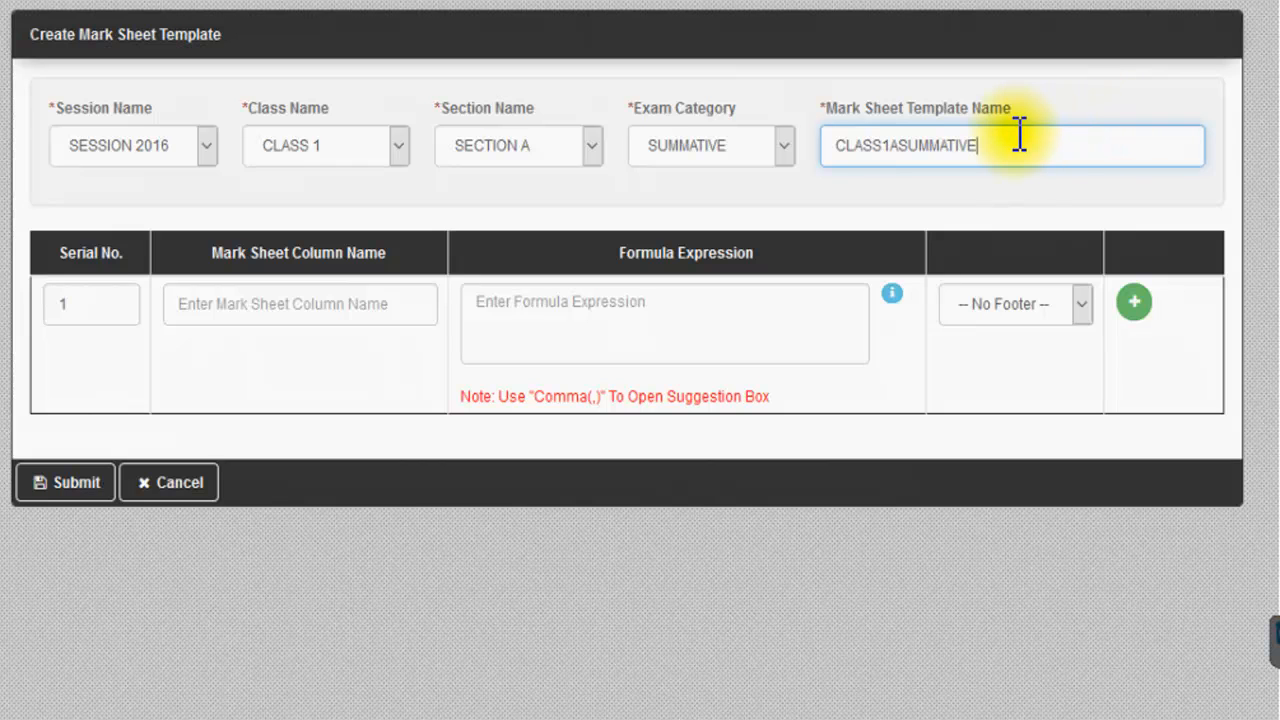
key("BackSpace")
key("BackSpace")
key("BackSpace")
key("BackSpace")
key("BackSpace")
key("BackSpace")
key("BackSpace")
key("BackSpace")
key("BackSpace")
key("BackSpace")
key("BackSpace")
key("BackSpace")
key("BackSpace")
key("BackSpace")
key("BackSpace")
key("BackSpace")
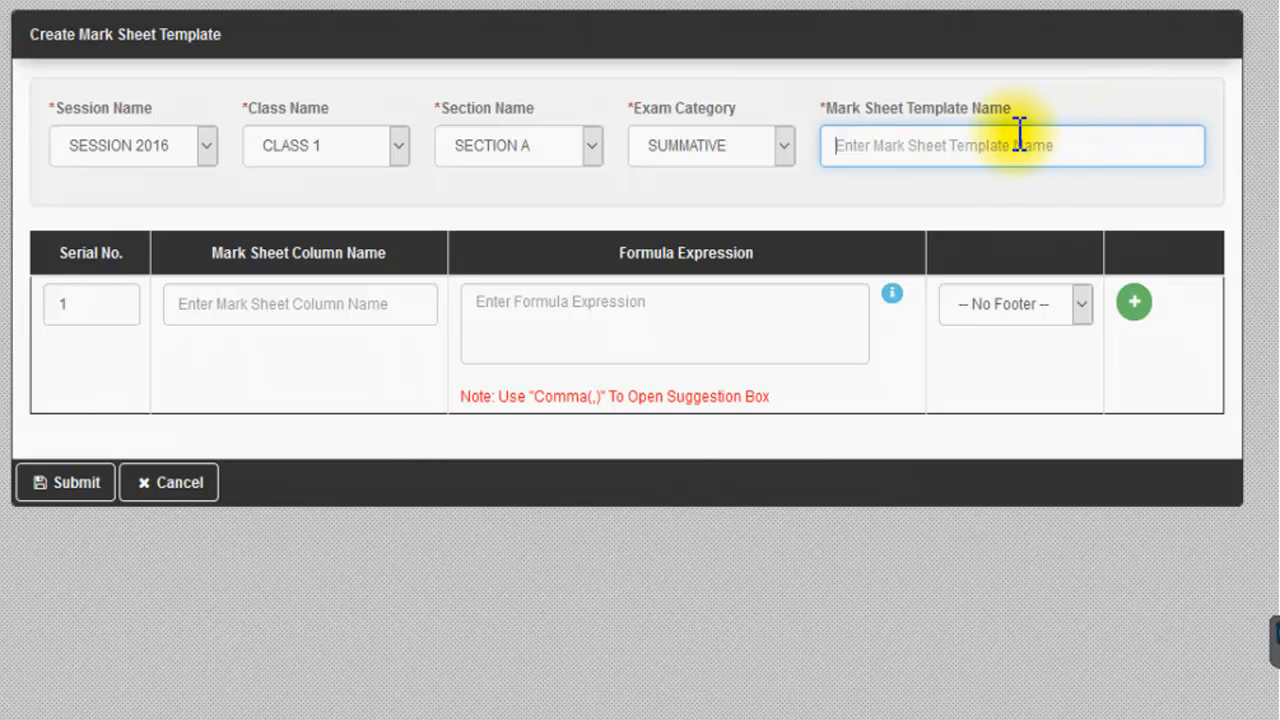
Step: Name the mark sheet template TEMPLATE1
type("T")
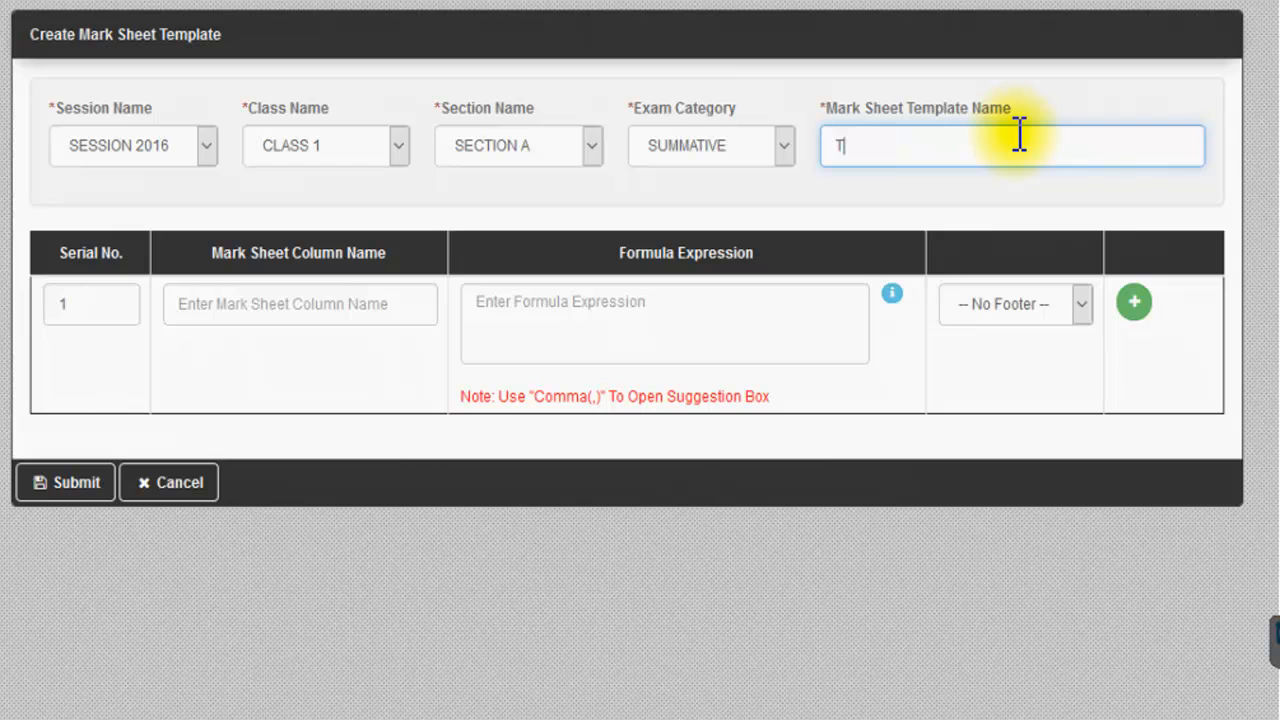
type("EMPLATE1")
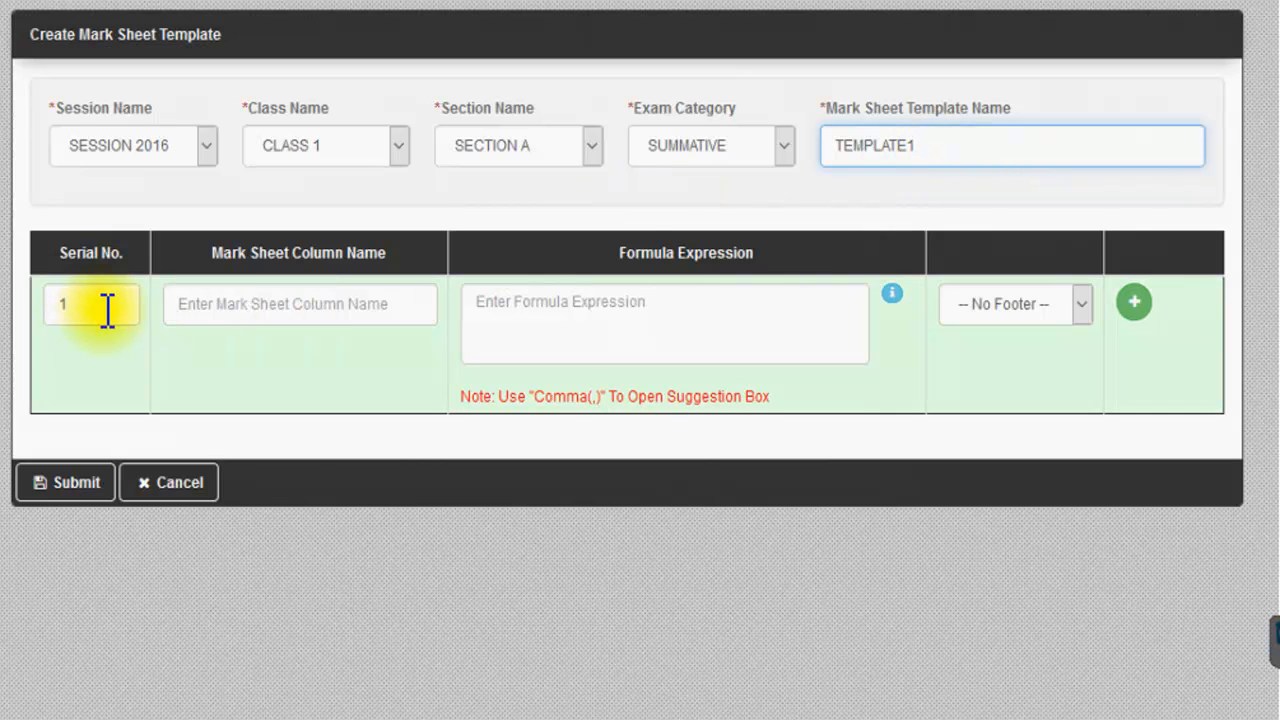
left_click_drag(83, 306, 6, 298)
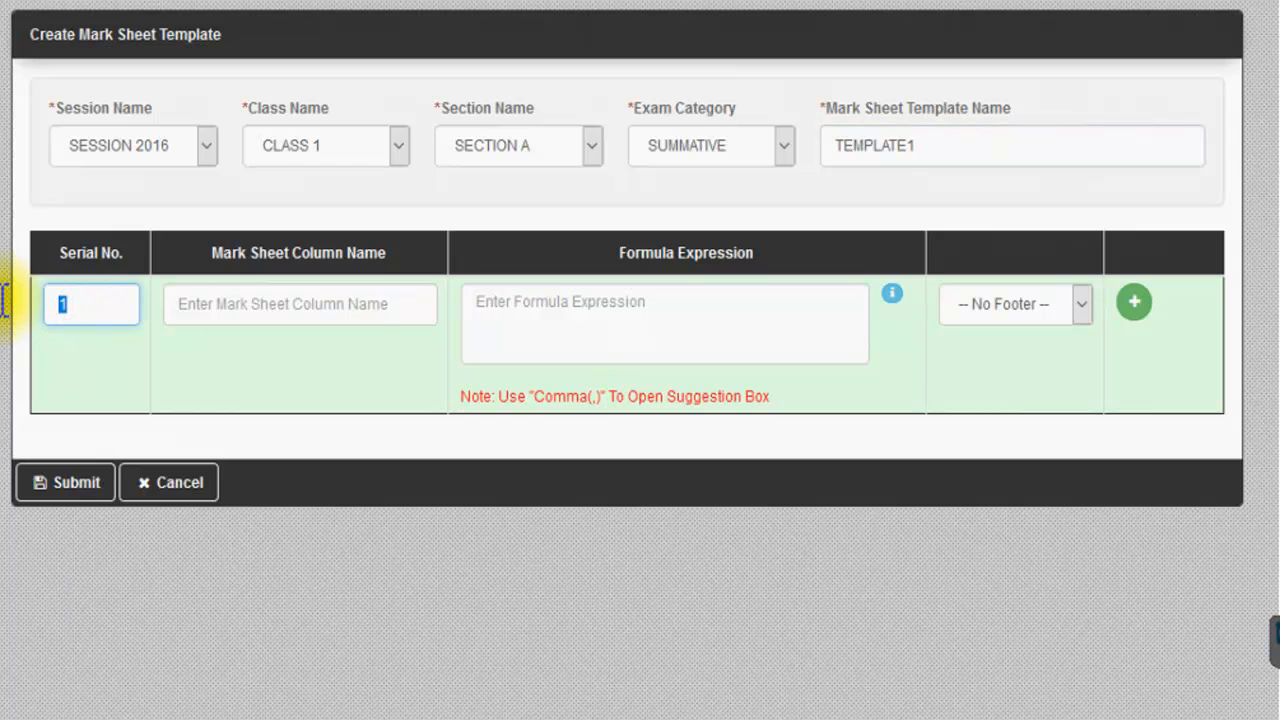
type("2")
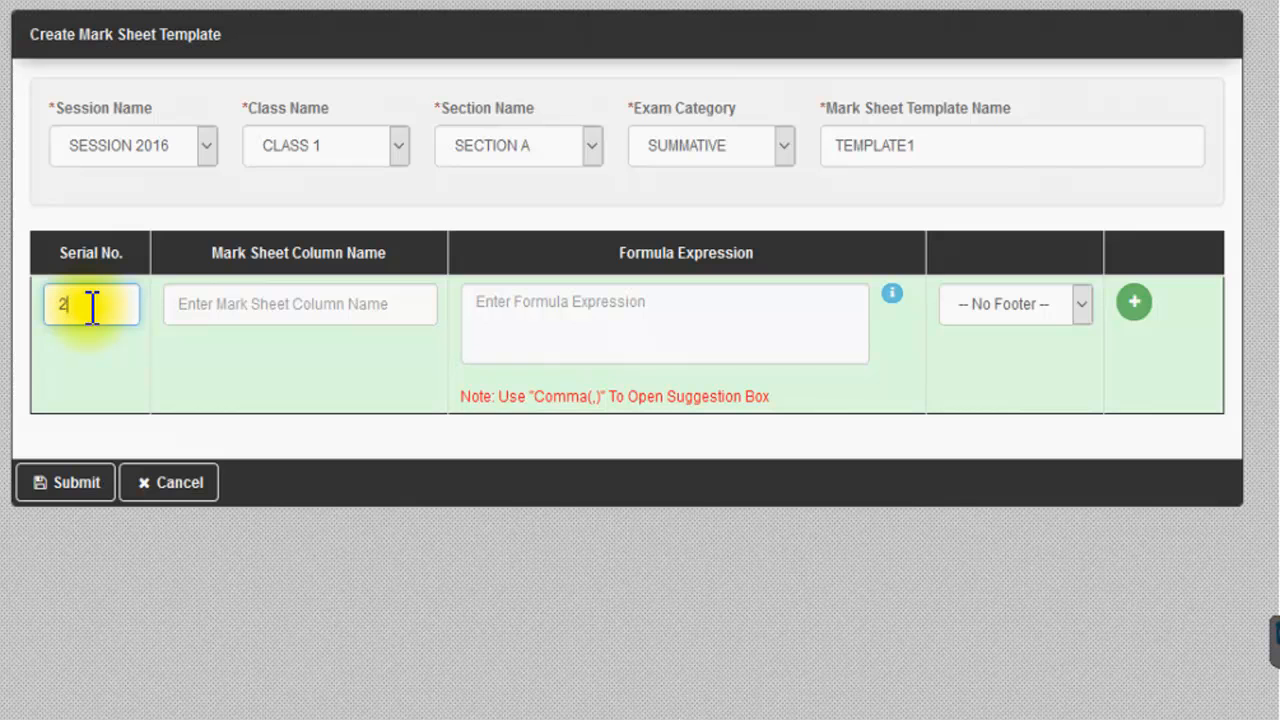
key("BackSpace")
type("1")
Step: Set the first row's mark sheet column name to the suggested HALF YEARLY
left_click(250, 309)
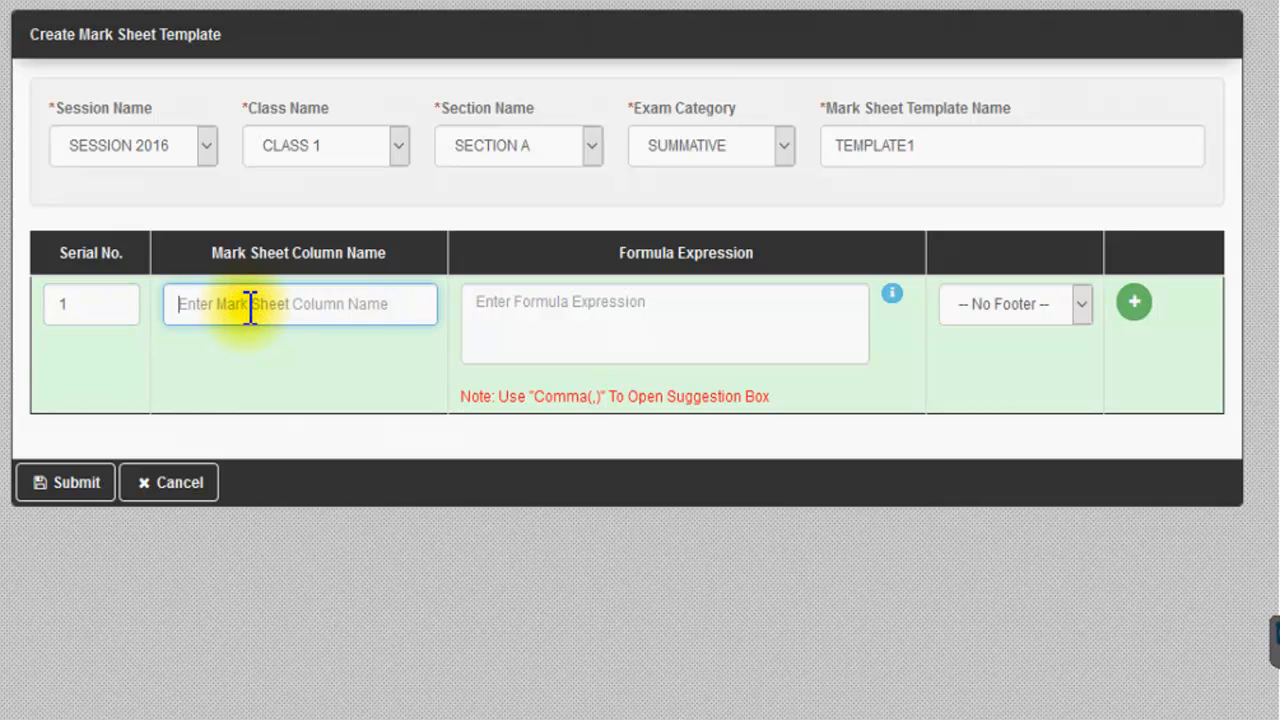
type("HAL")
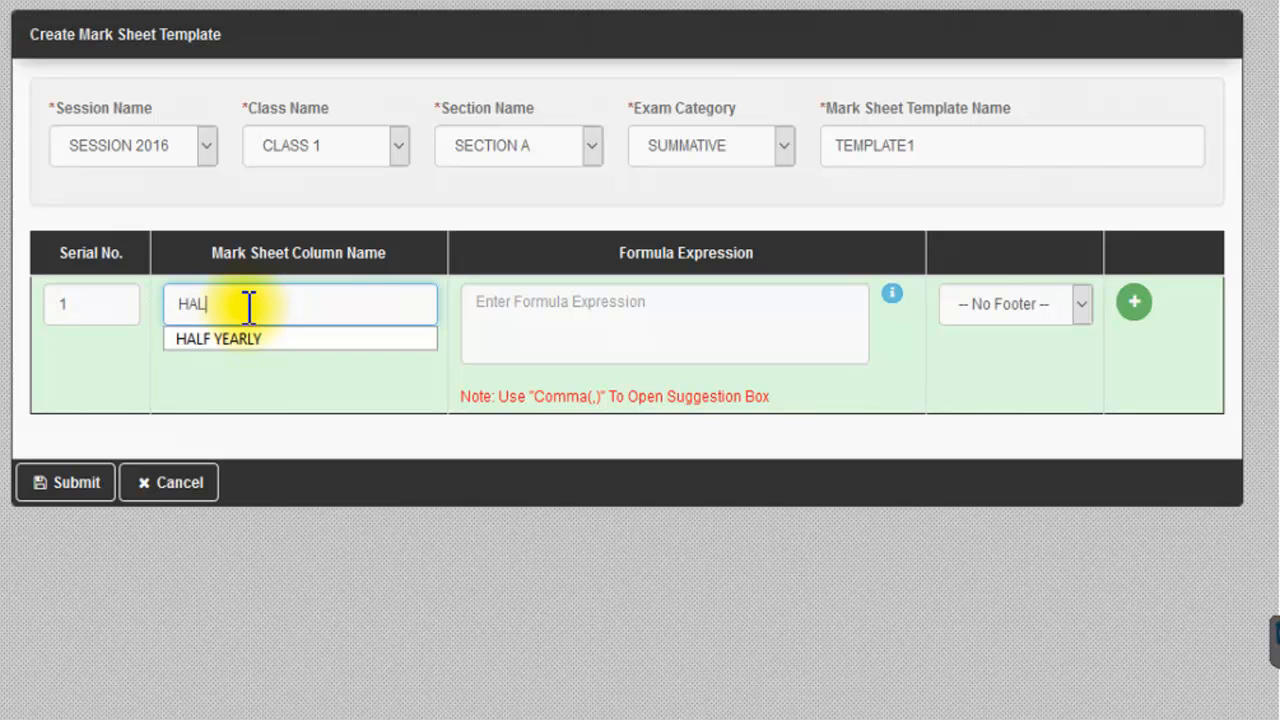
type("F")
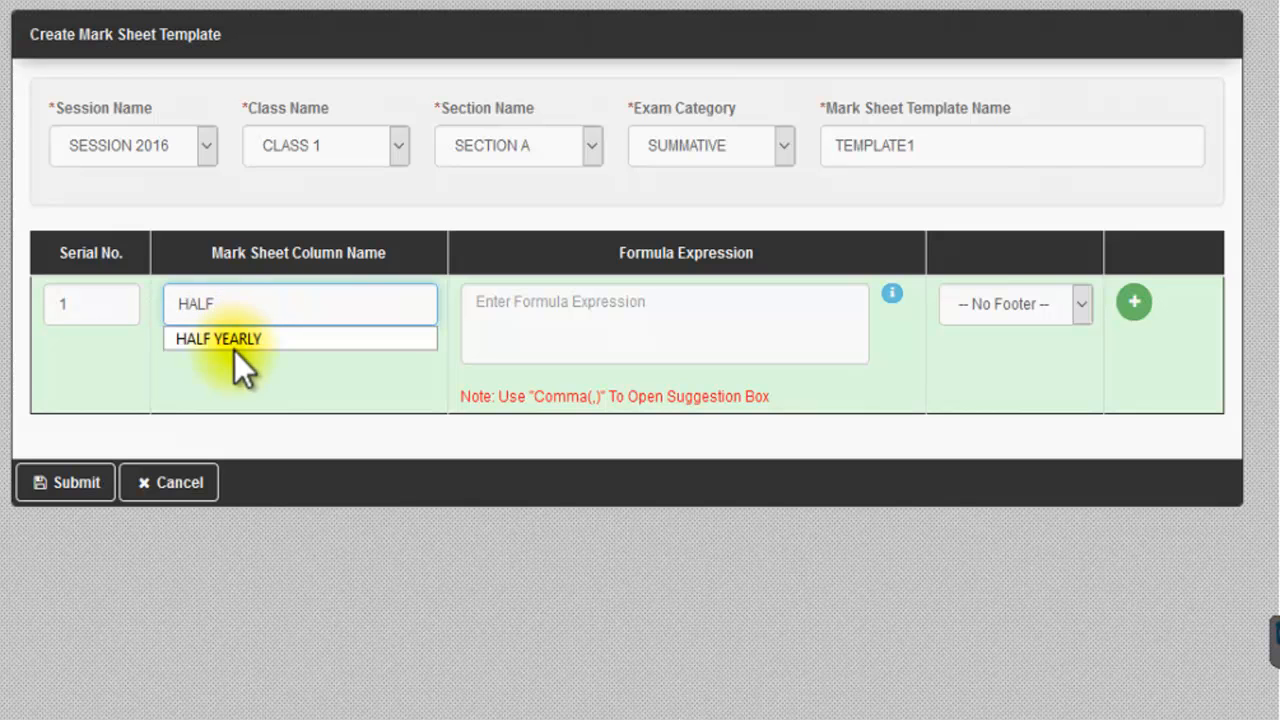
left_click(234, 342)
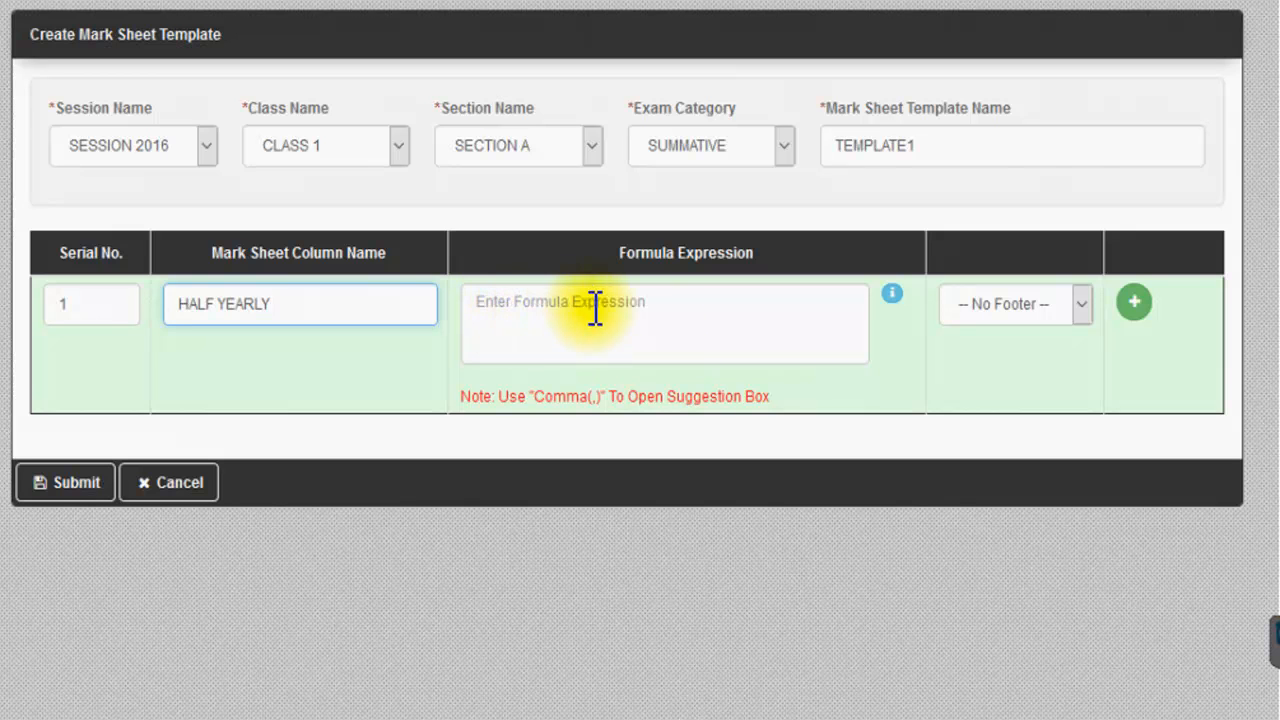
Step: Review the usage help on formula keywords and predefined functions for the first row, and close it
left_click(891, 295)
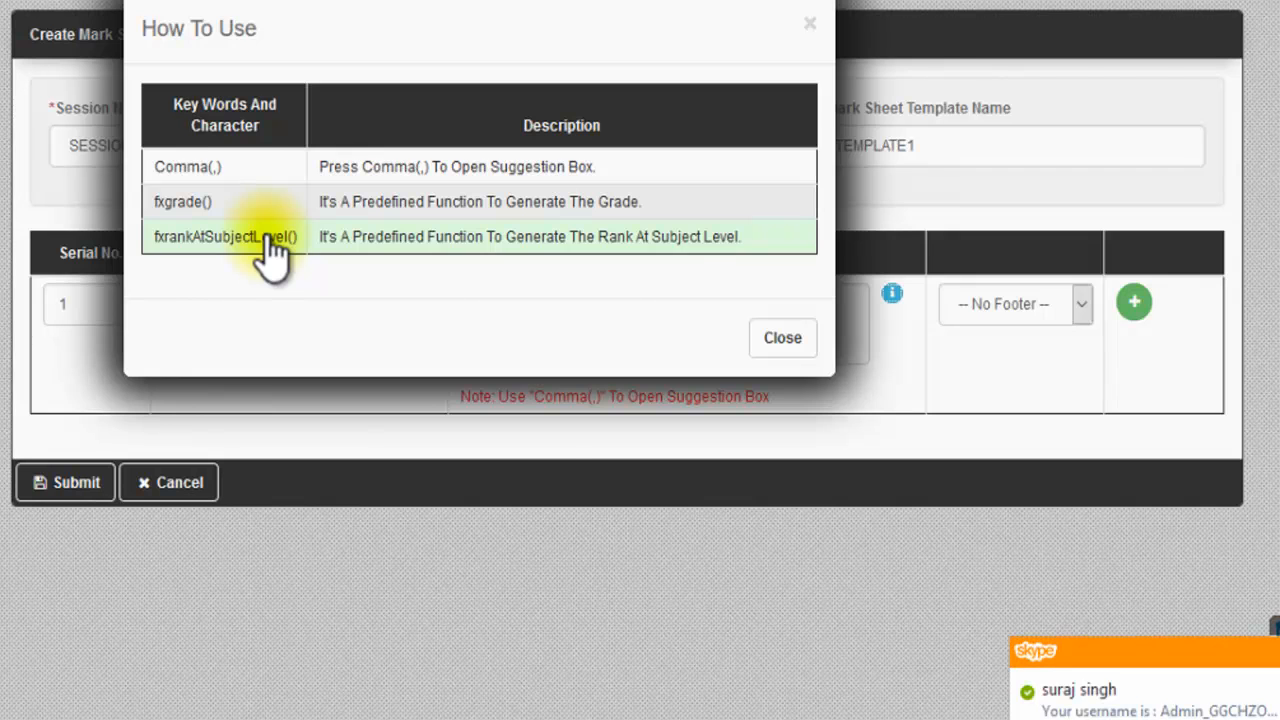
key("Escape")
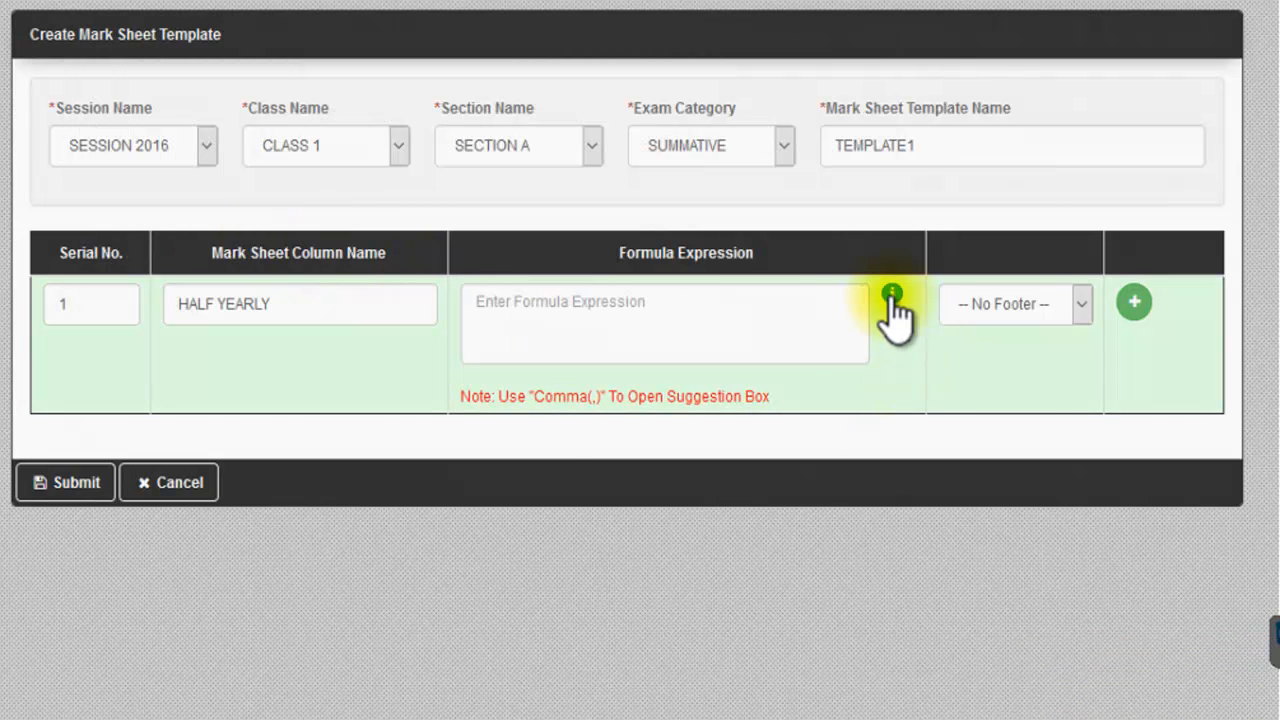
left_click(891, 295)
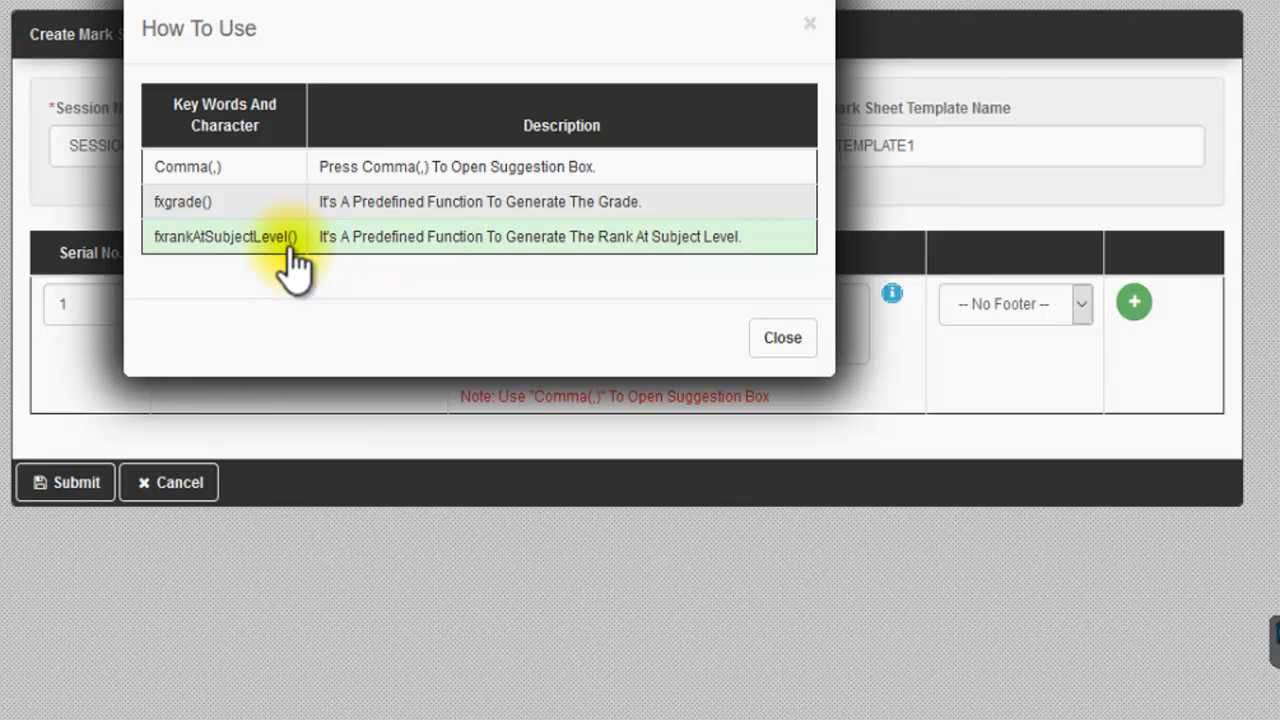
left_click(783, 340)
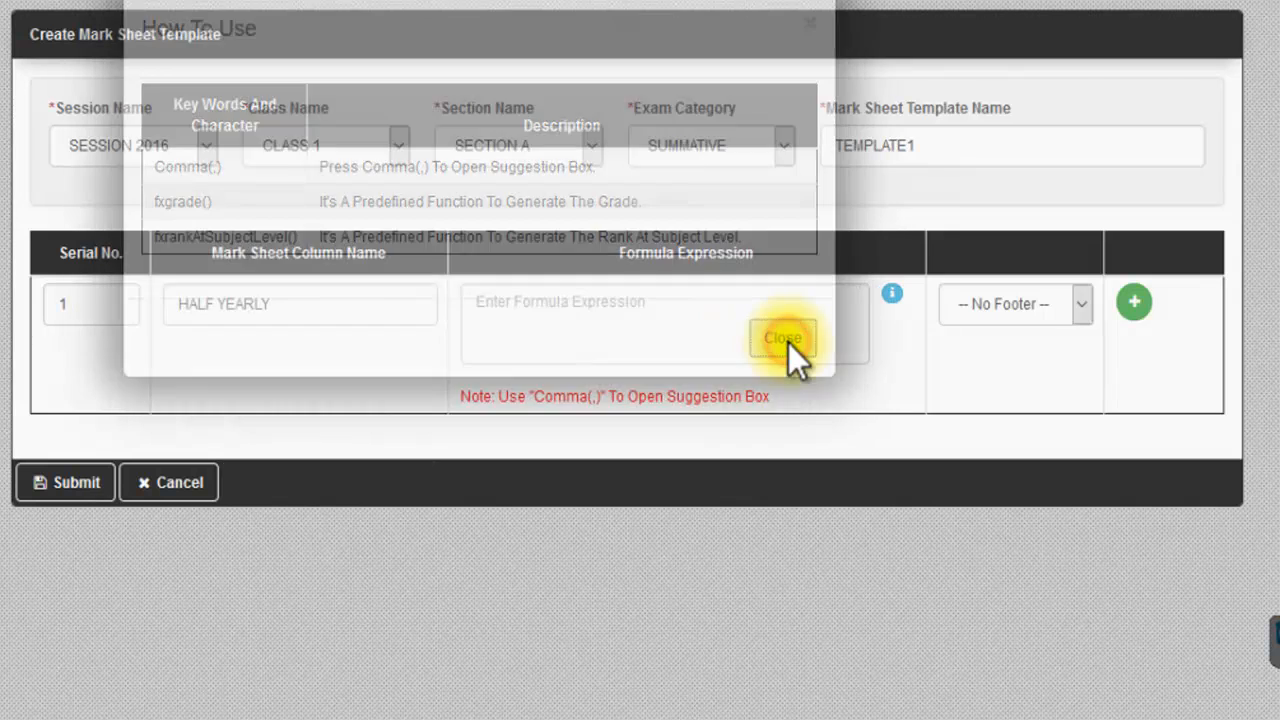
left_click(507, 304)
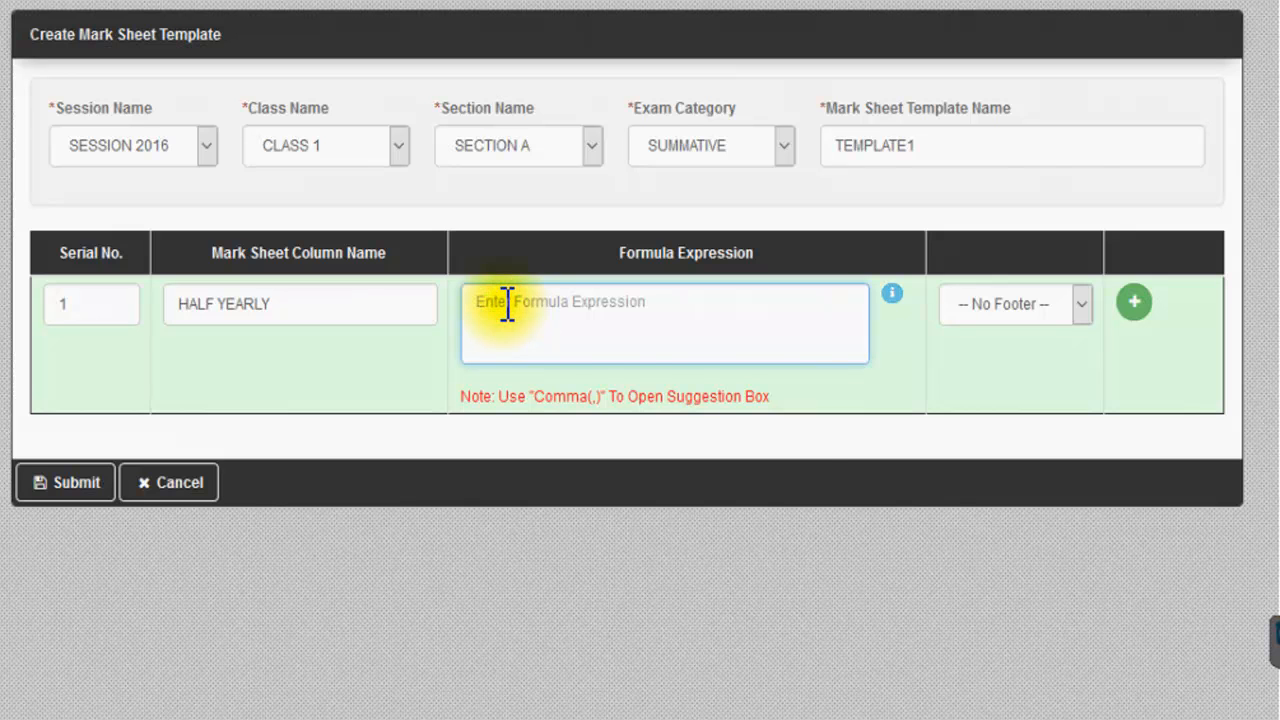
type(",")
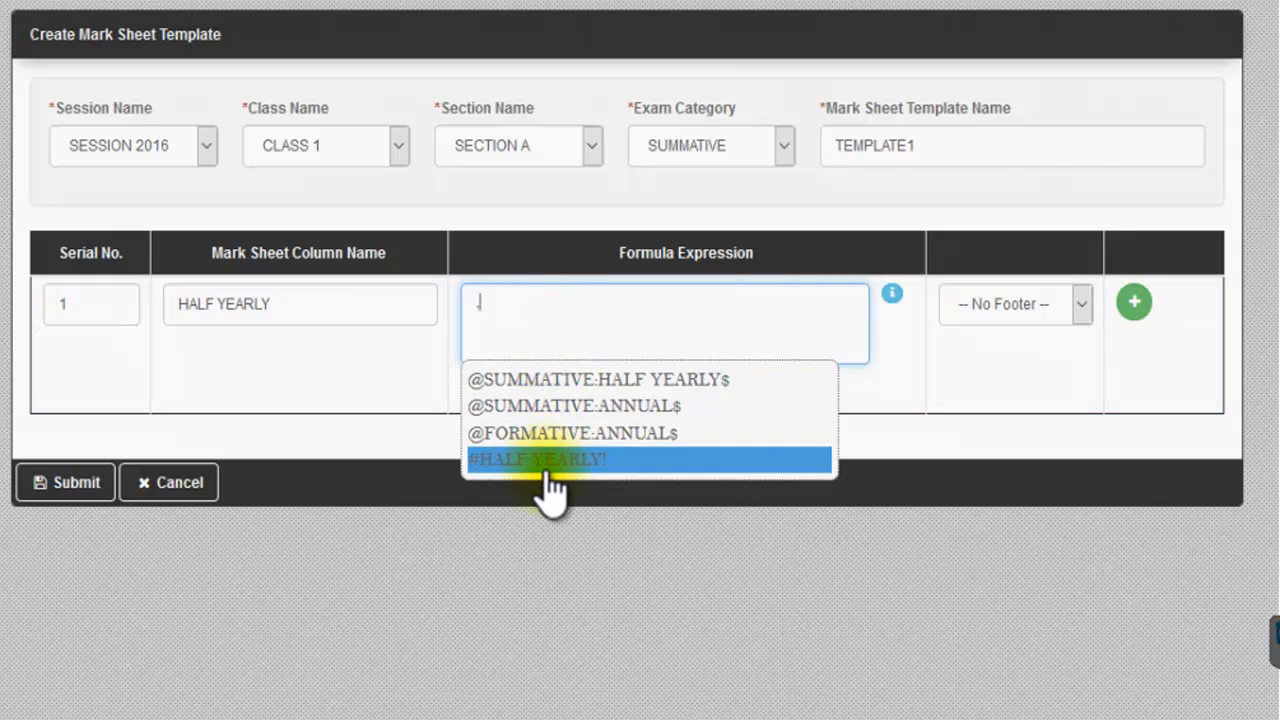
left_click(545, 380)
left_click(692, 435)
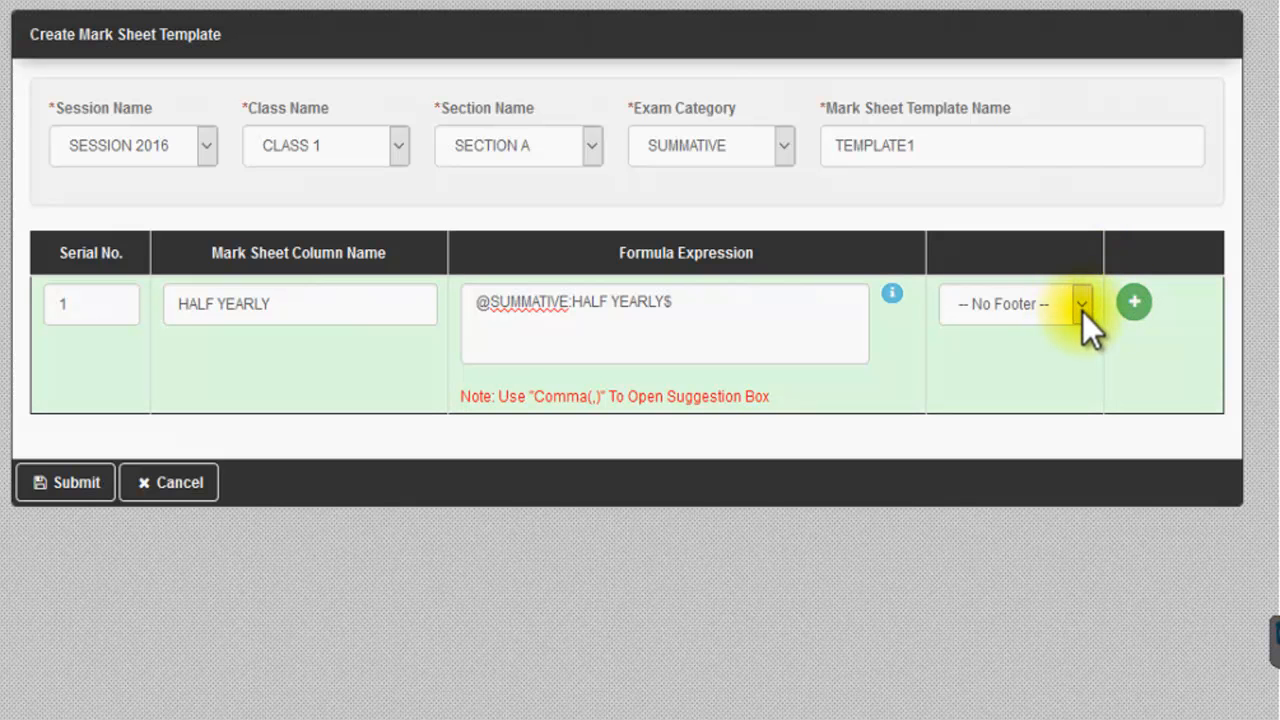
left_click(1082, 311)
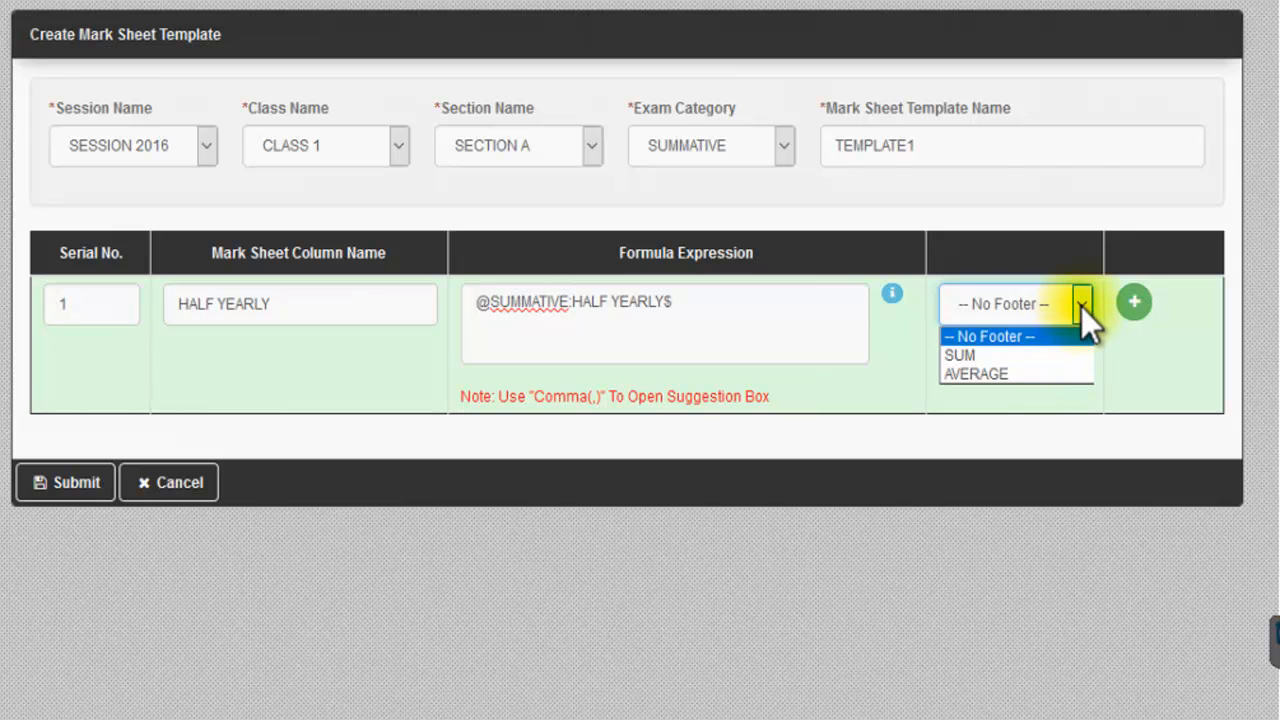
left_click(1060, 356)
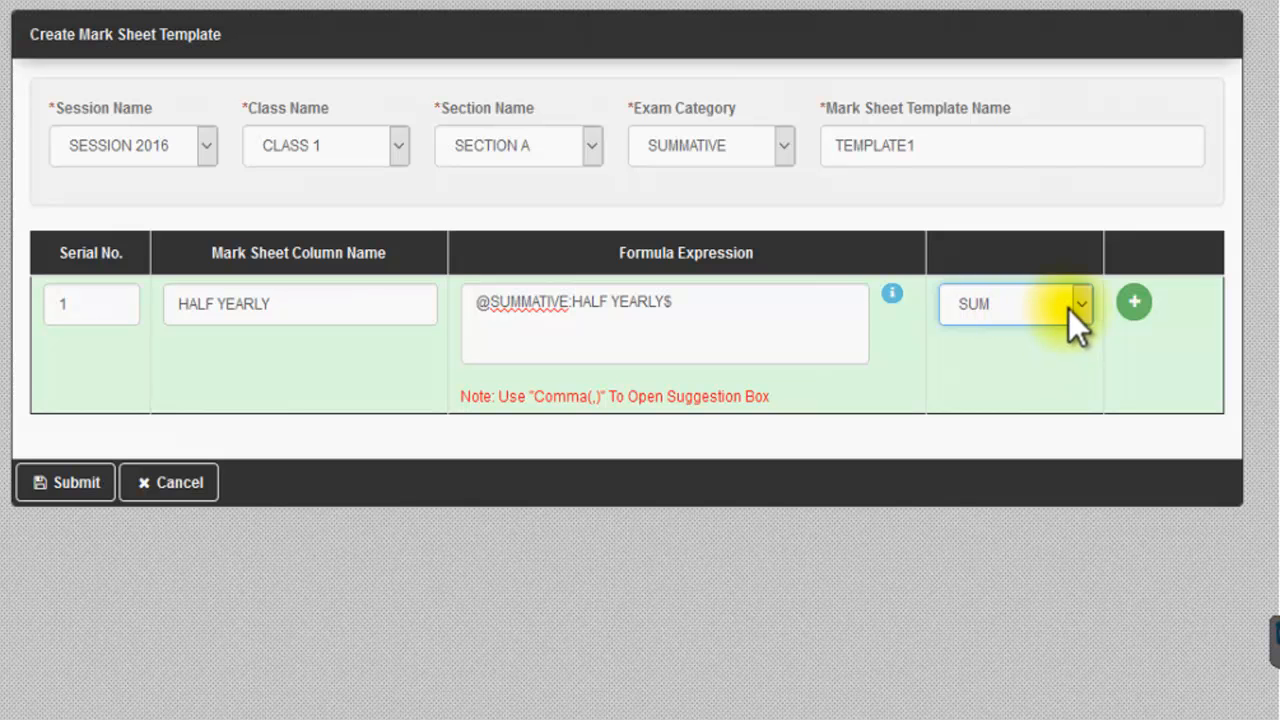
Step: Add a second row to the template and name its mark sheet column ANNUAL
left_click(1135, 303)
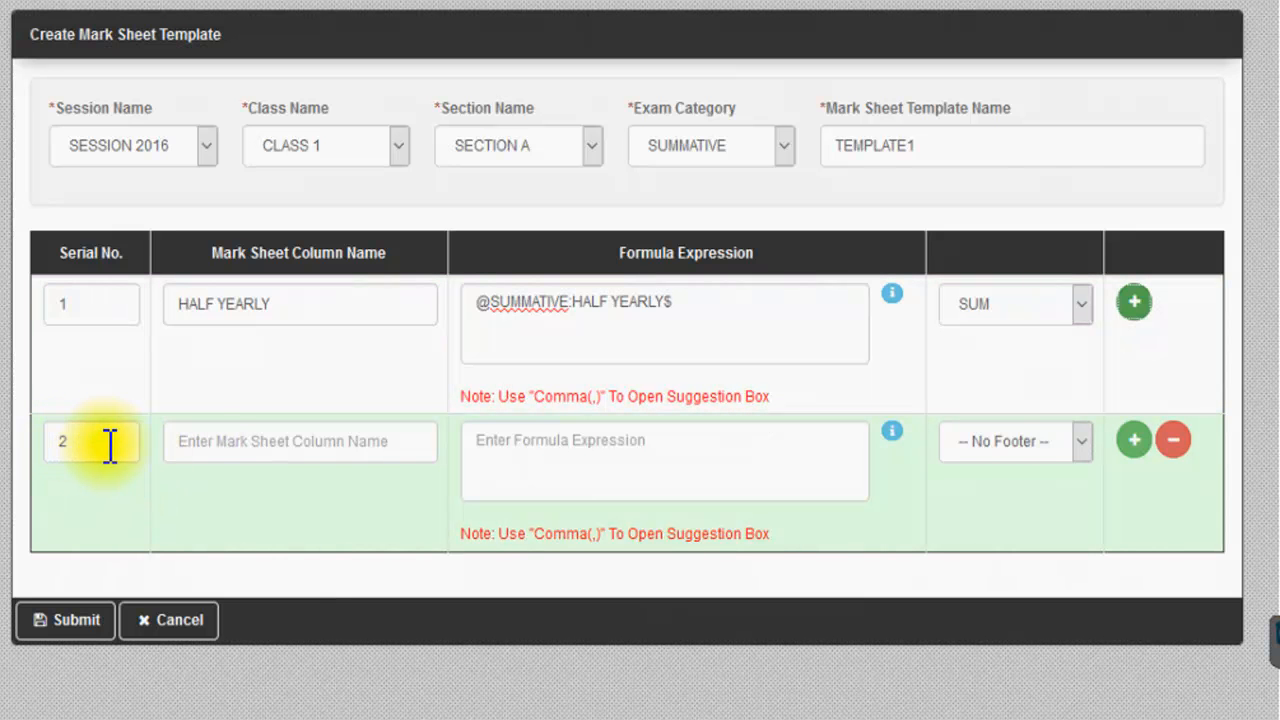
left_click(218, 446)
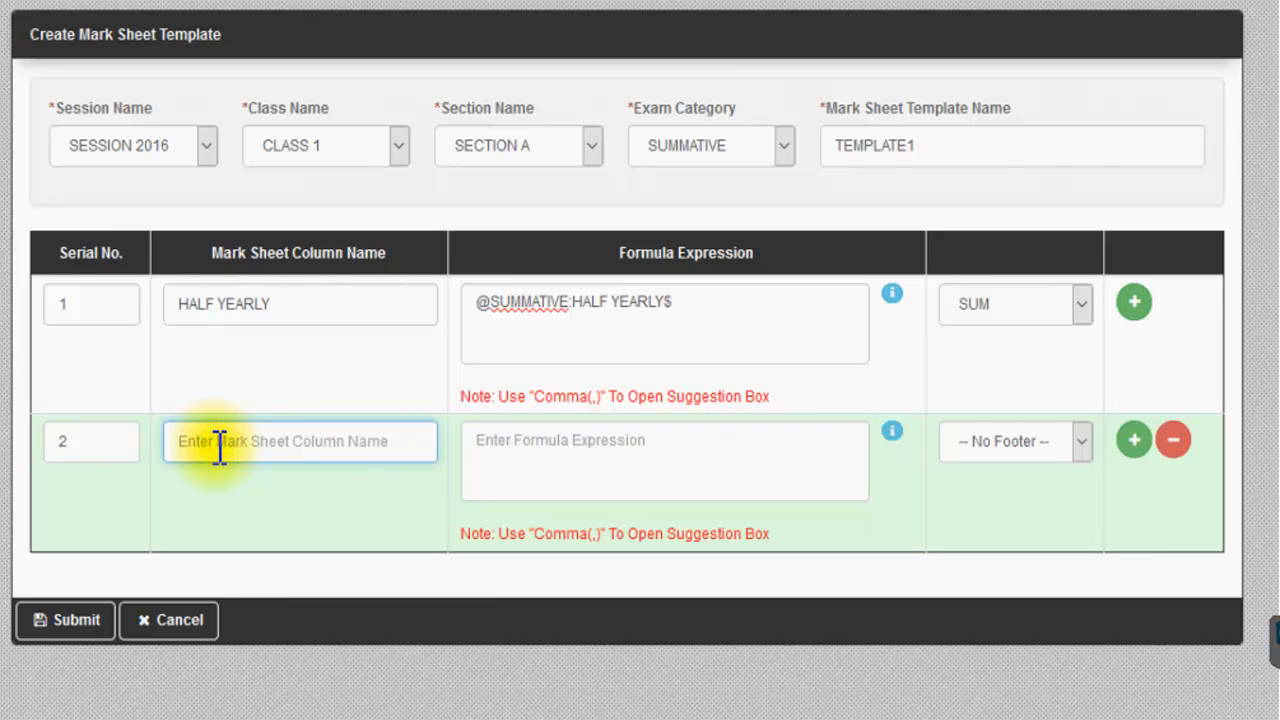
type("A")
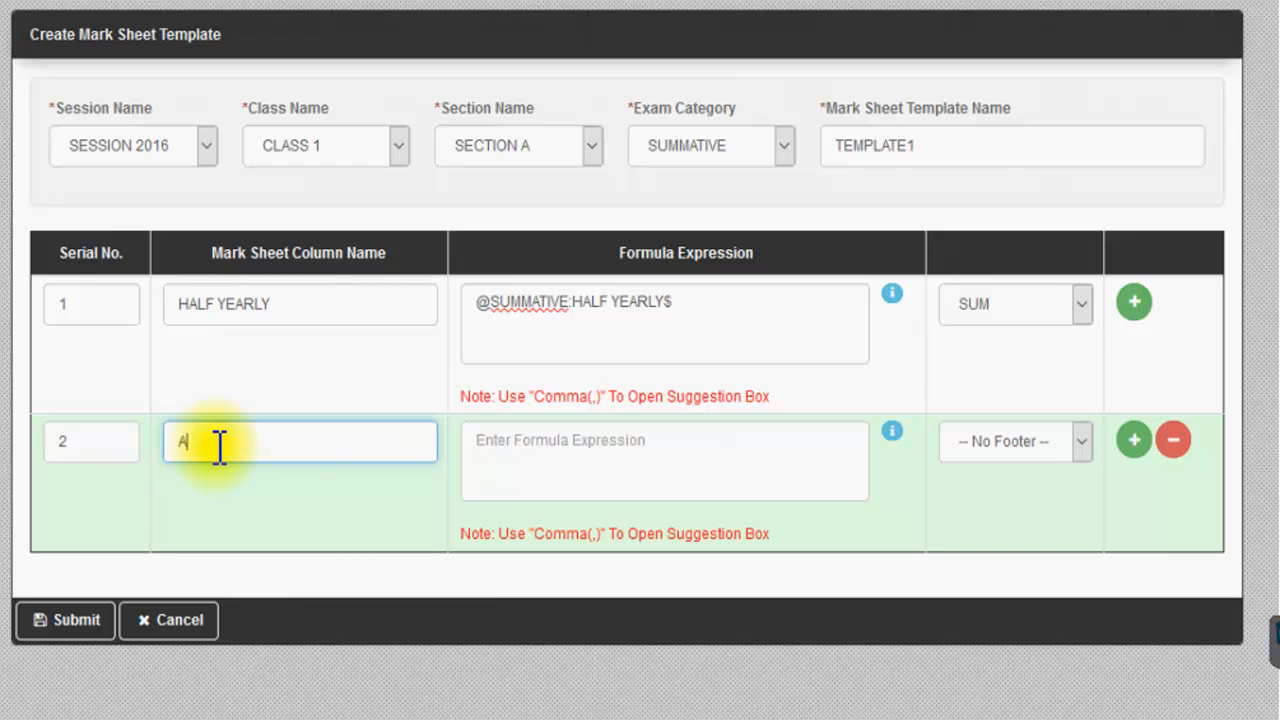
type("NNUAL")
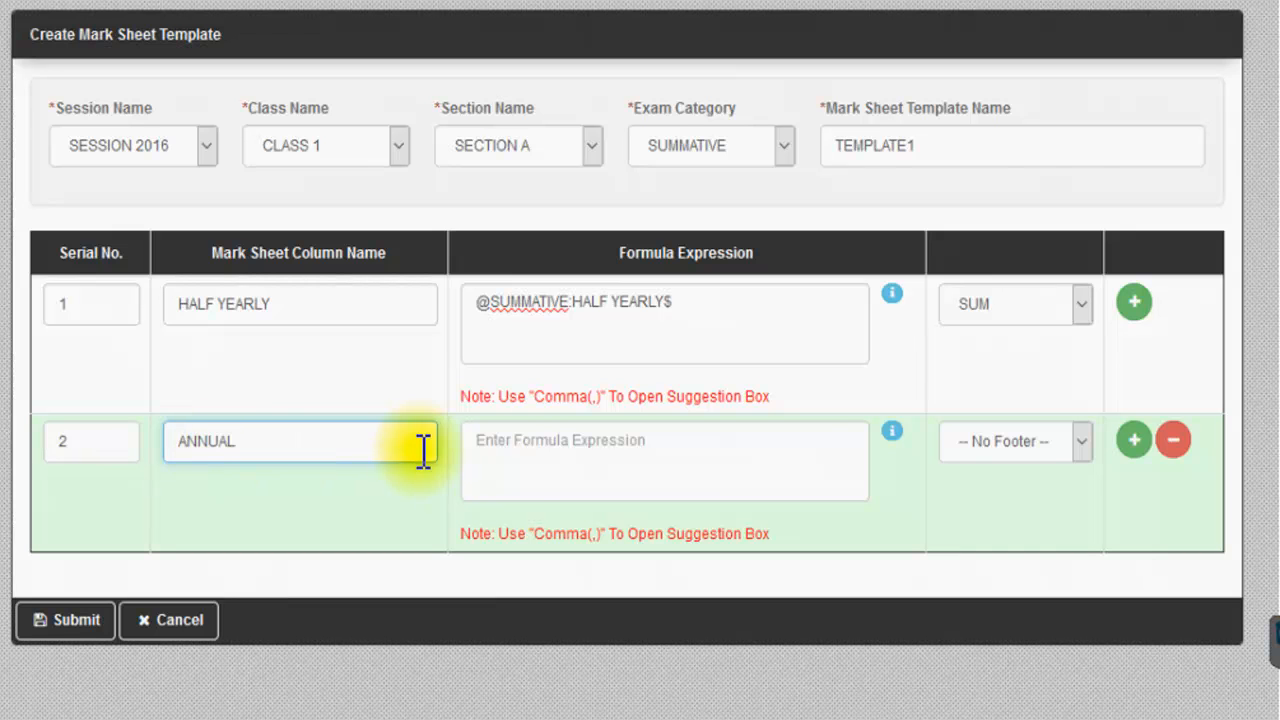
left_click(525, 457)
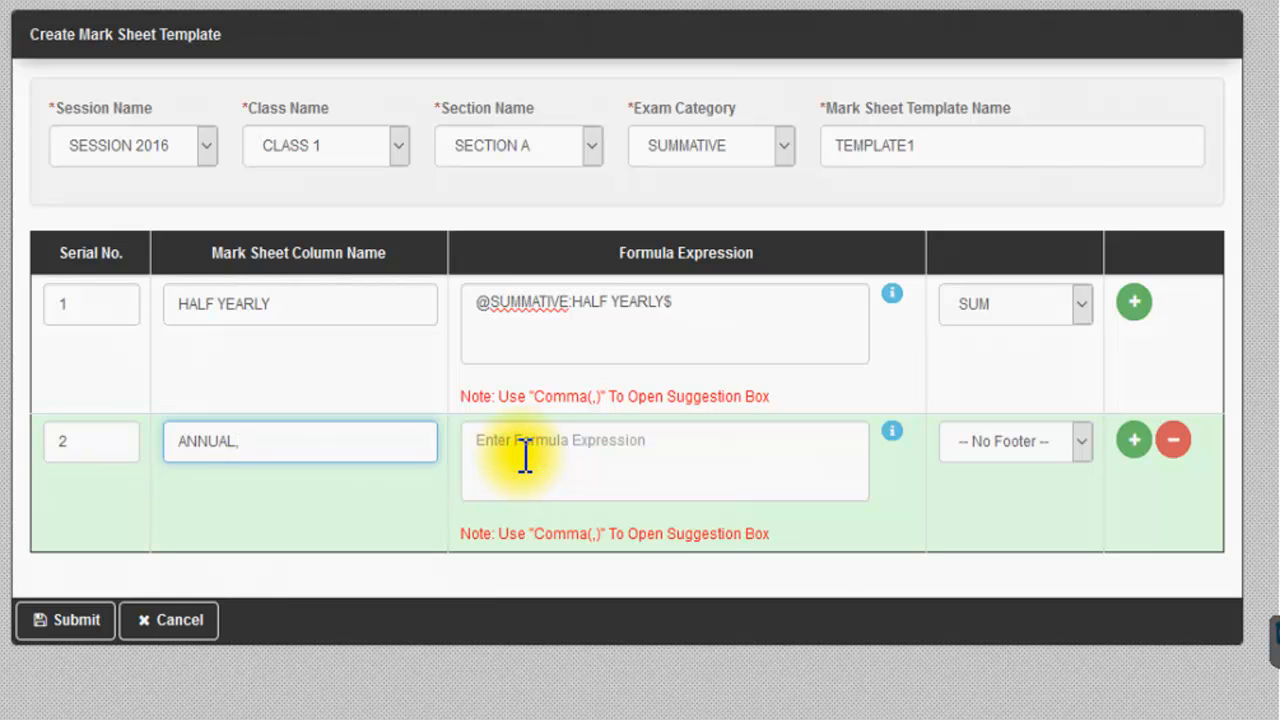
left_click(537, 436)
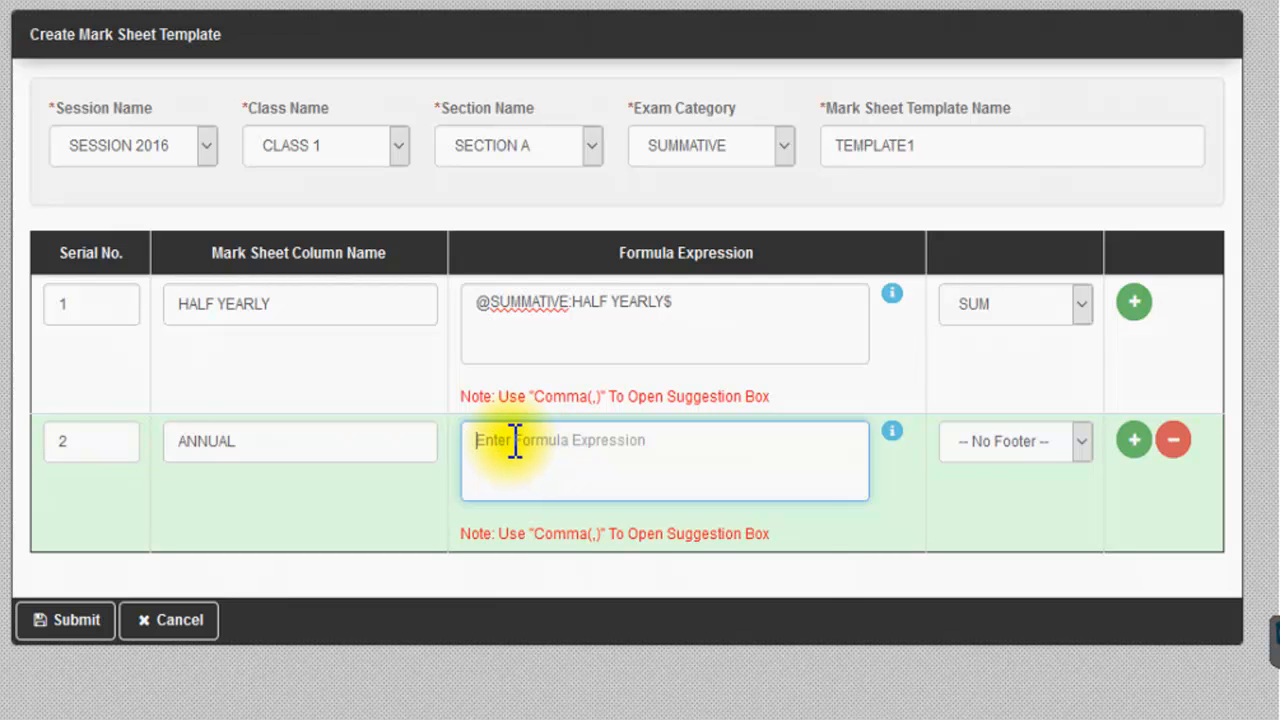
type(",")
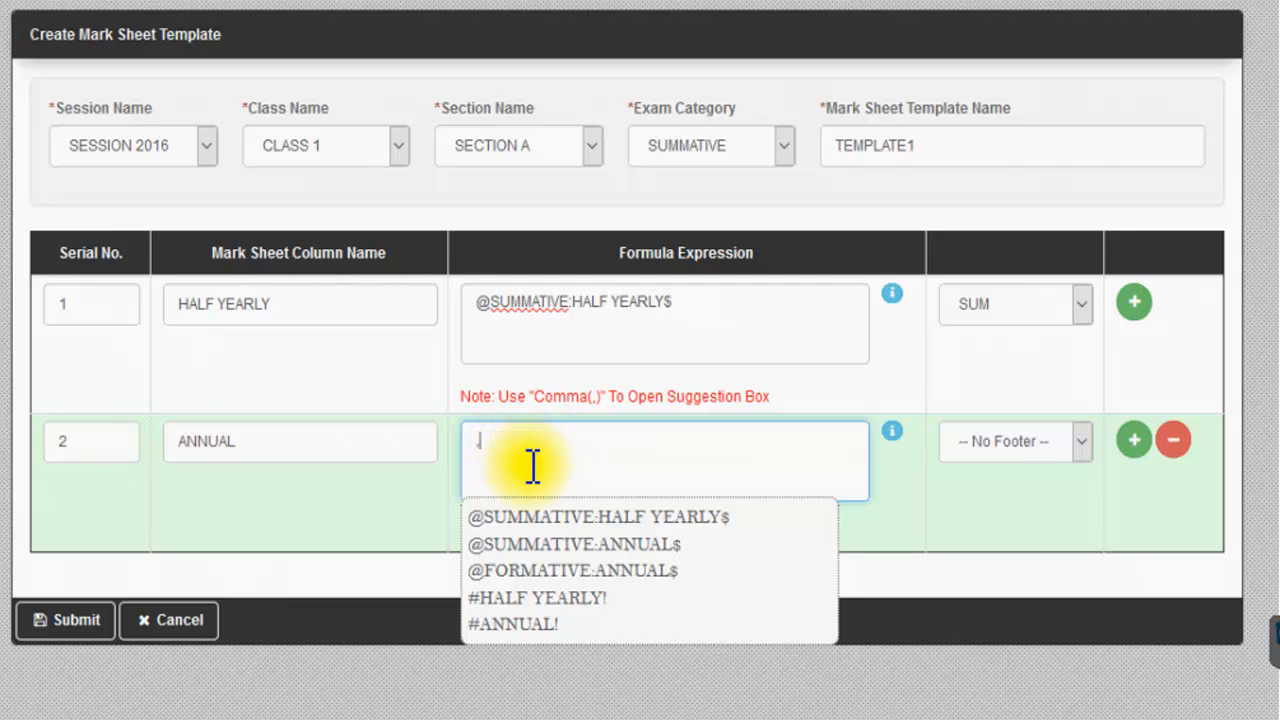
left_click(572, 545)
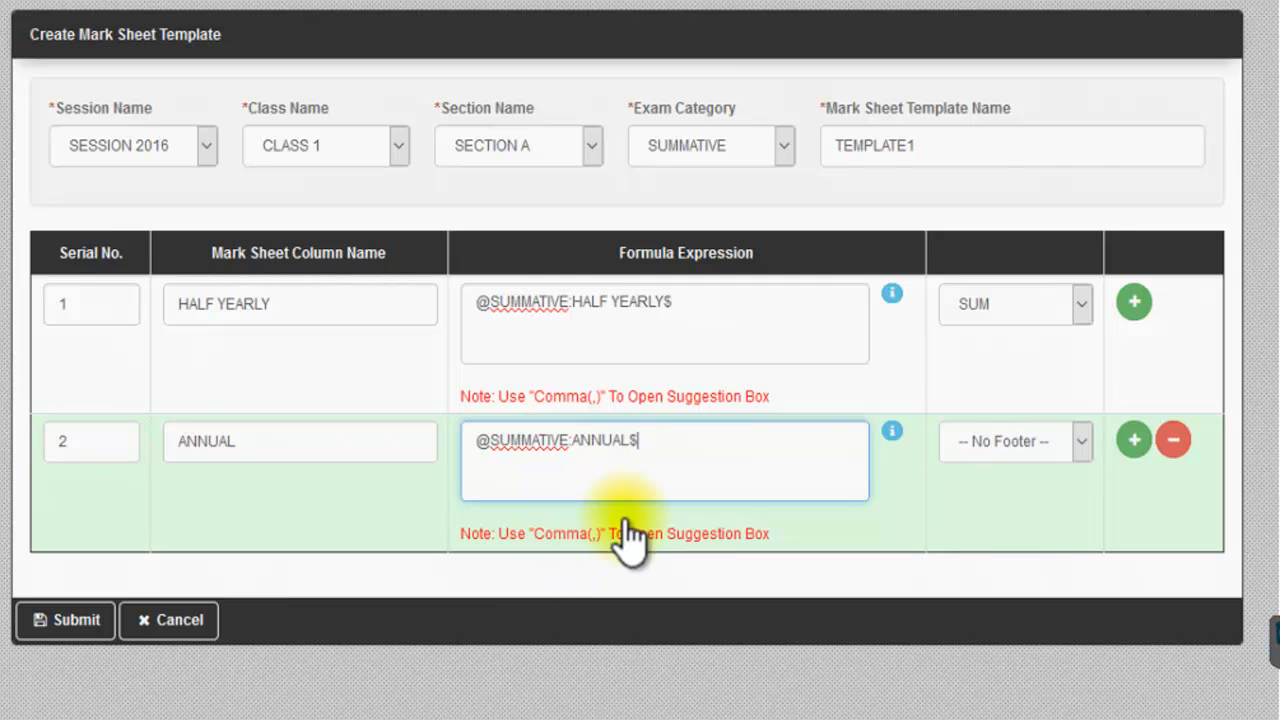
left_click(1031, 449)
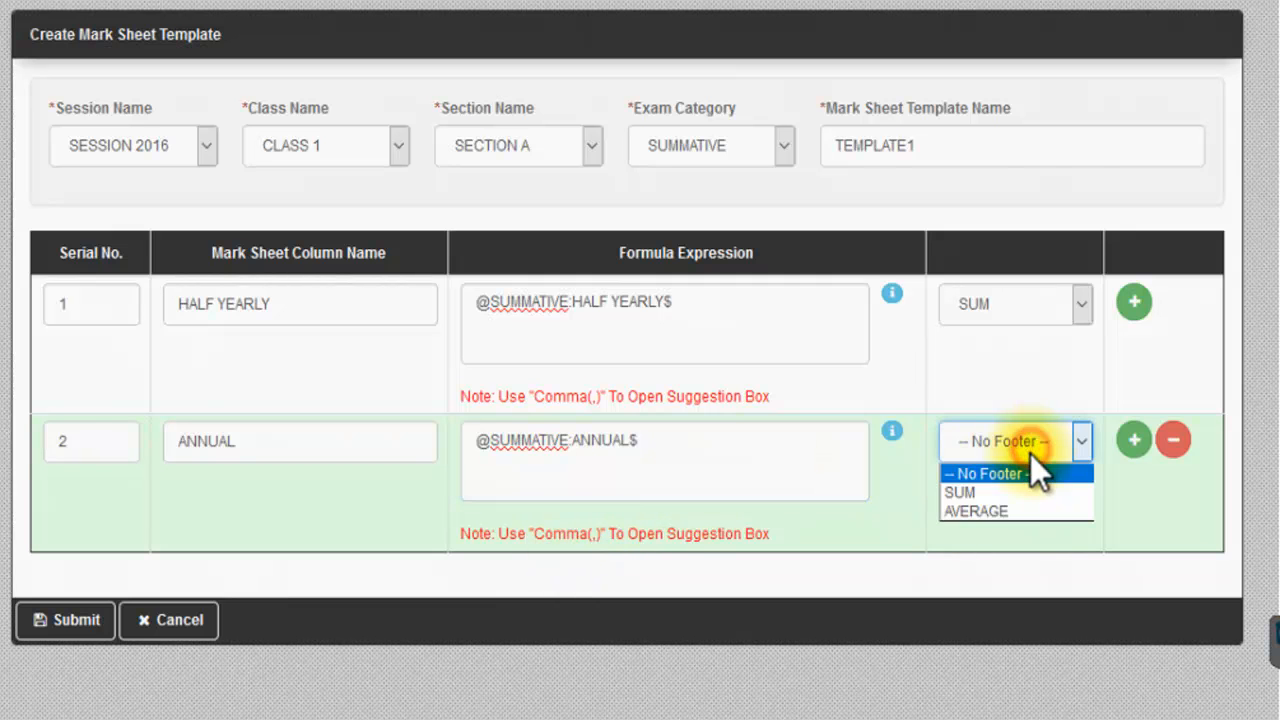
left_click(1018, 490)
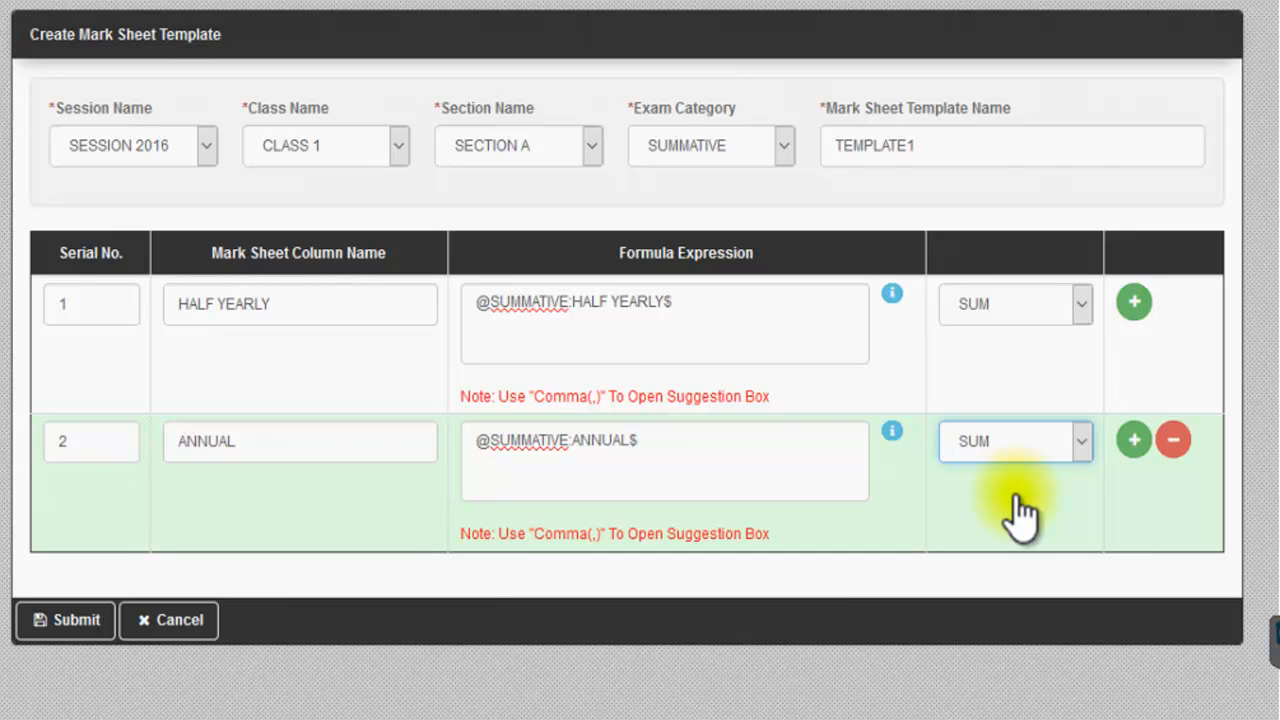
Step: Add a third row to the template and name its mark sheet column TOTAL
left_click(1134, 441)
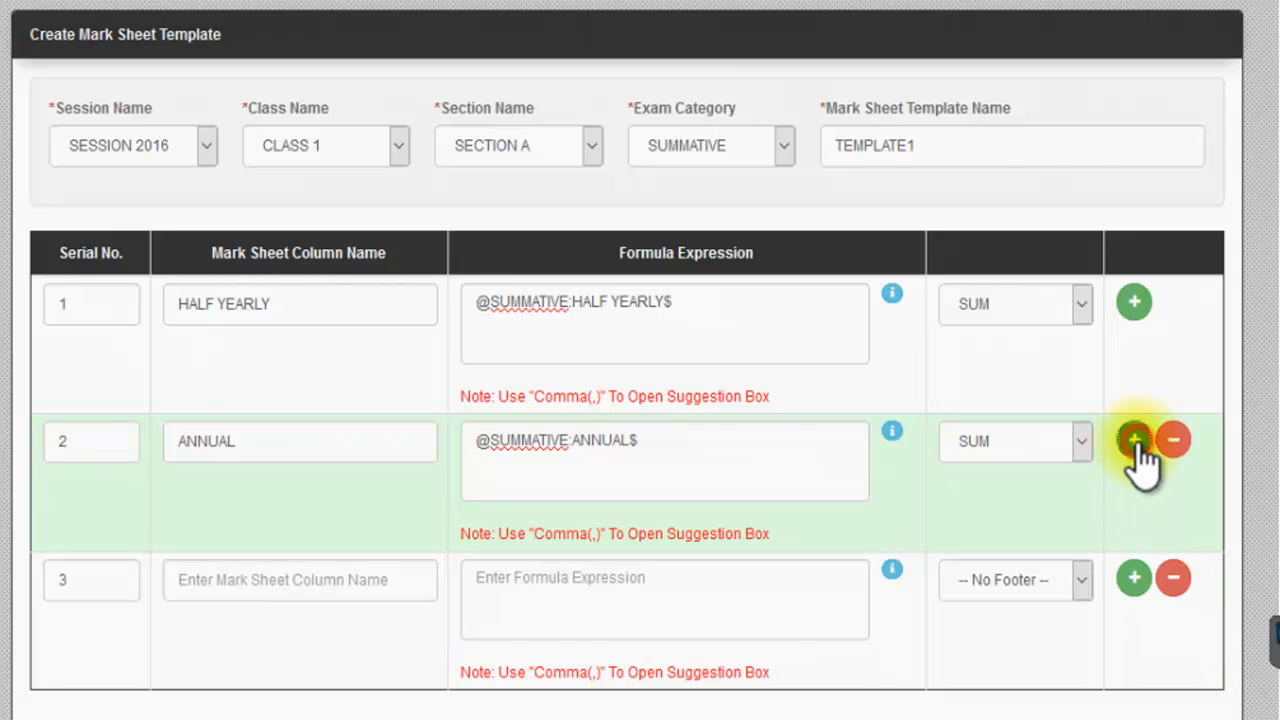
left_click(358, 592)
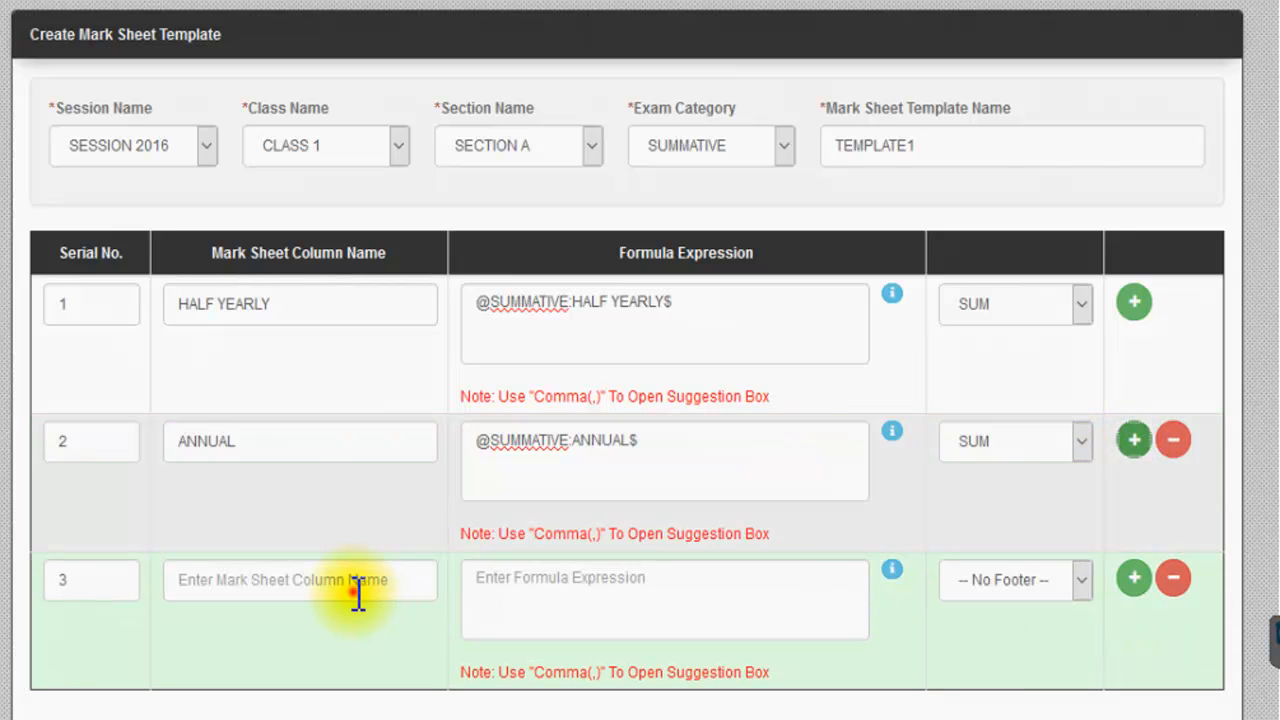
left_click(358, 592)
type("T")
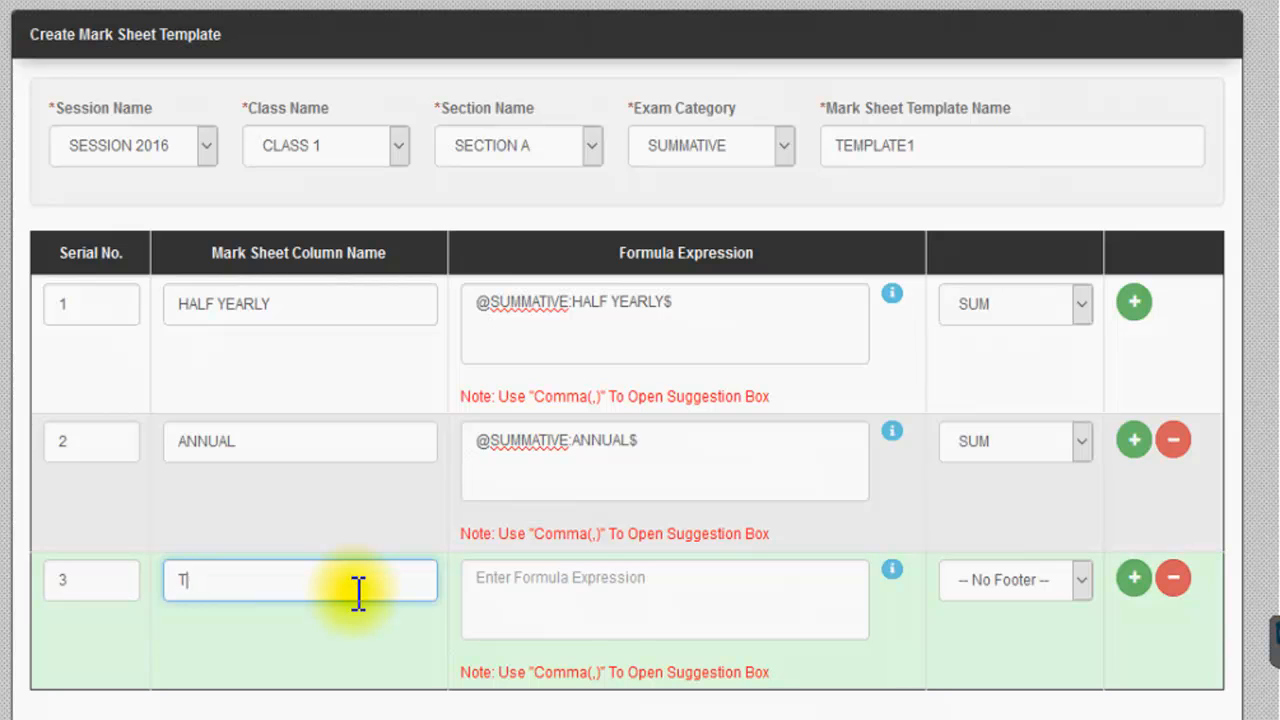
type("OTAL")
left_click(517, 588)
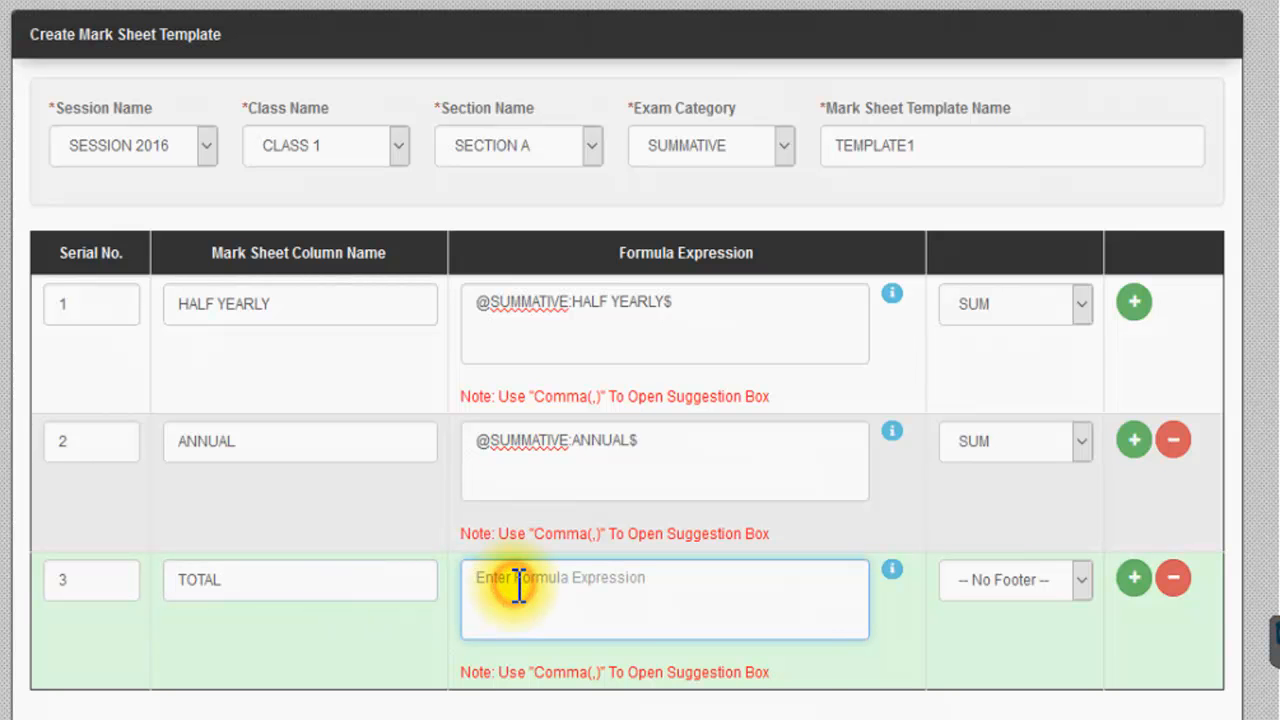
type(",")
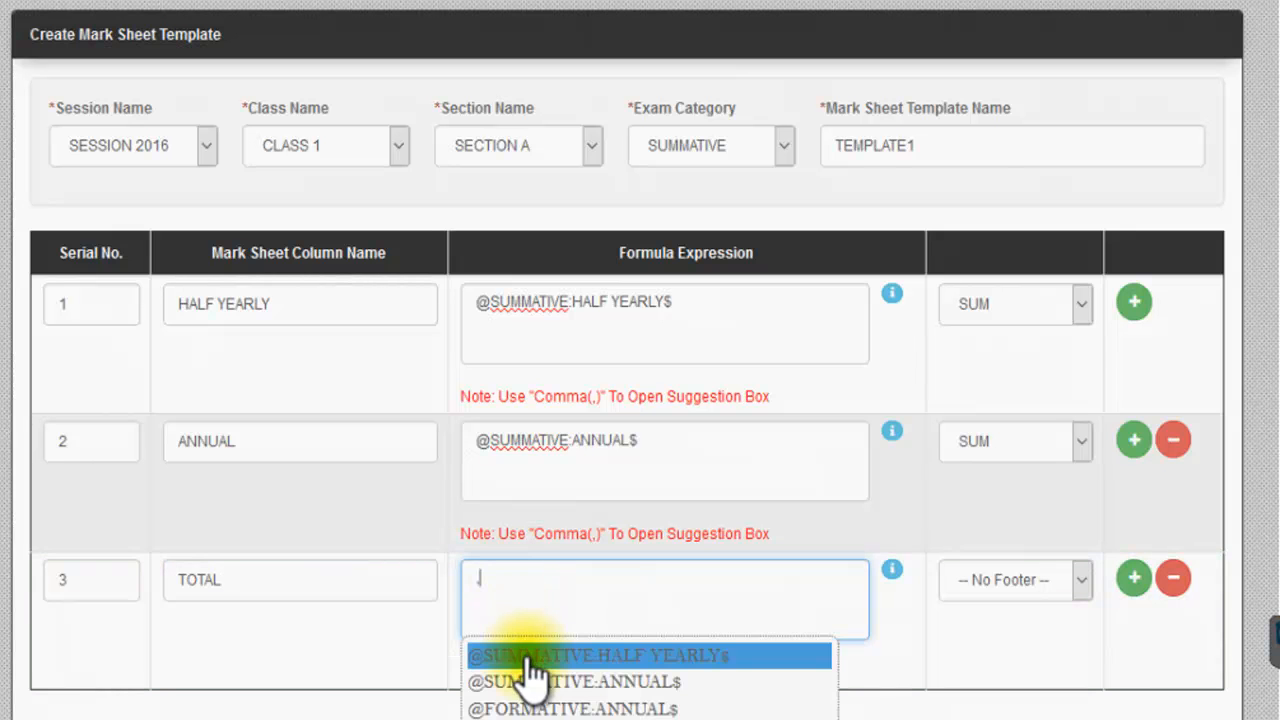
left_click(528, 660)
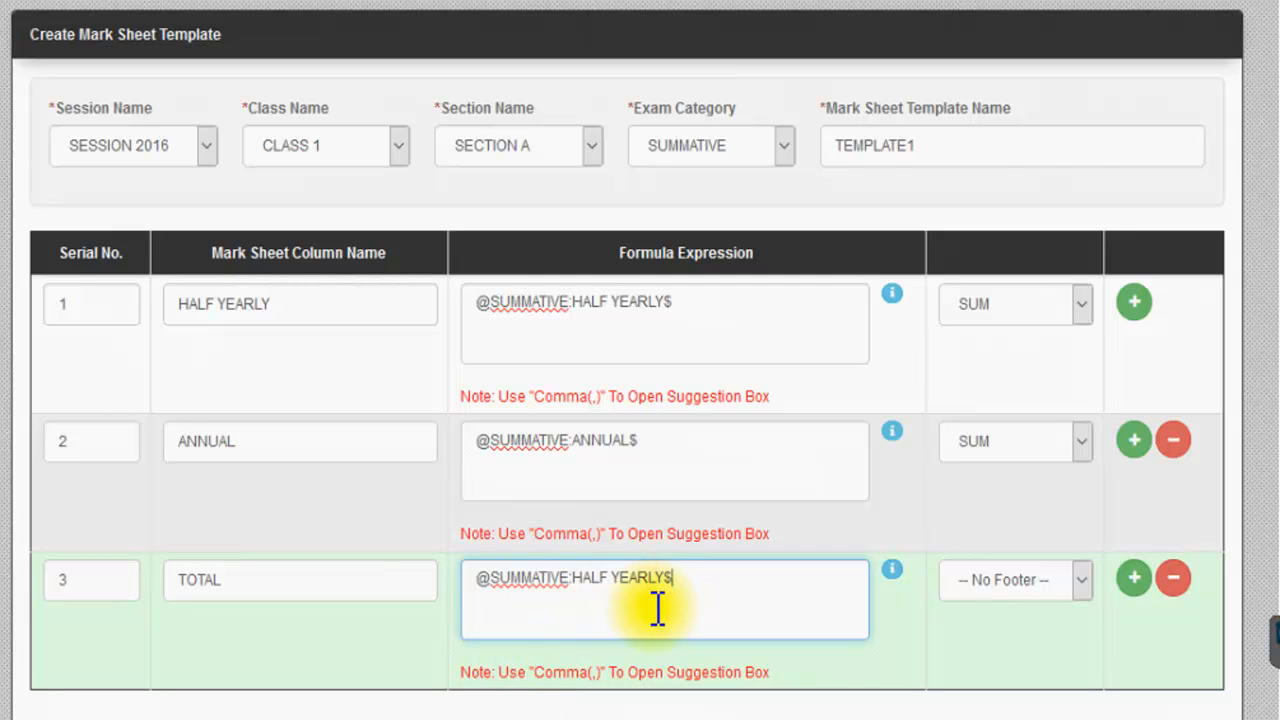
type(",")
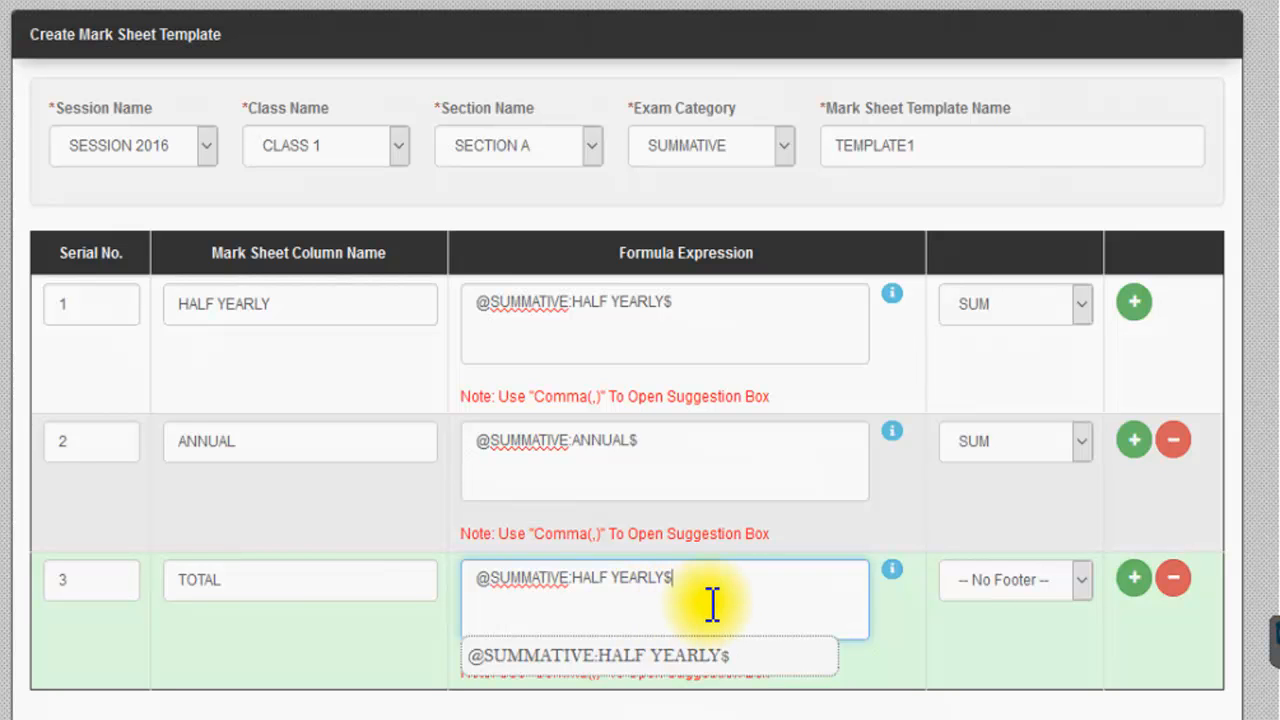
type("+")
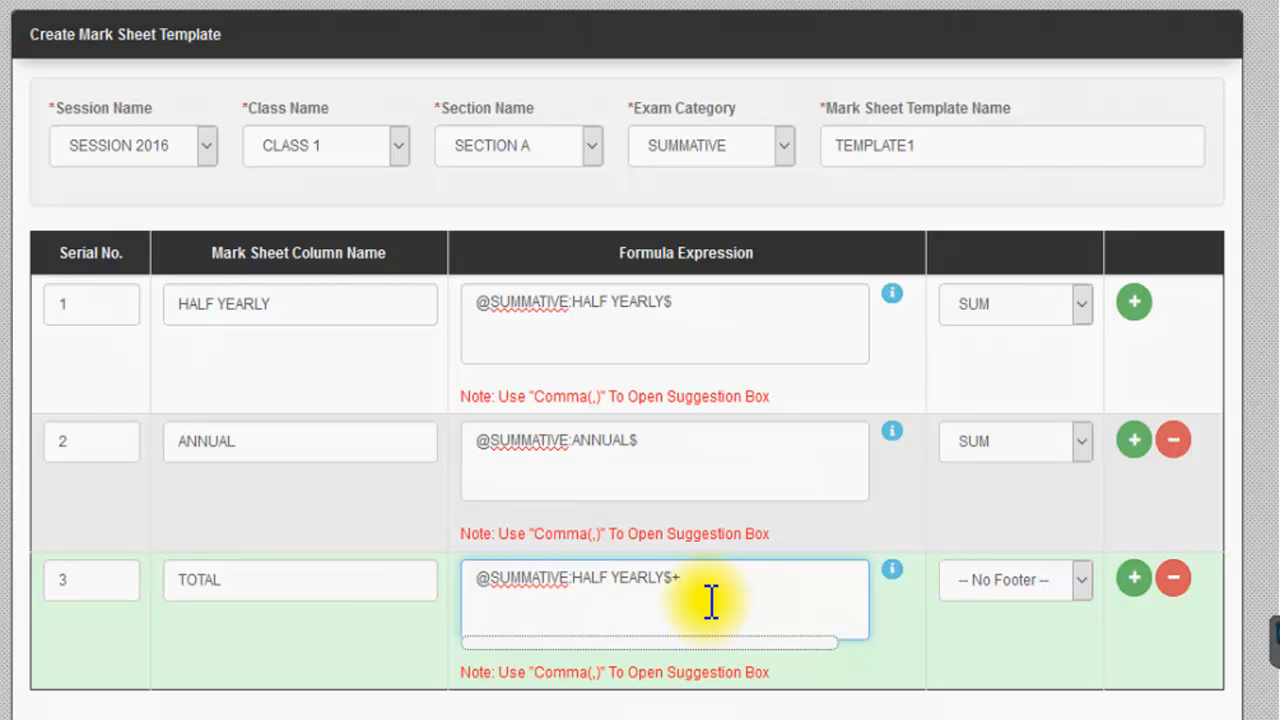
type(",")
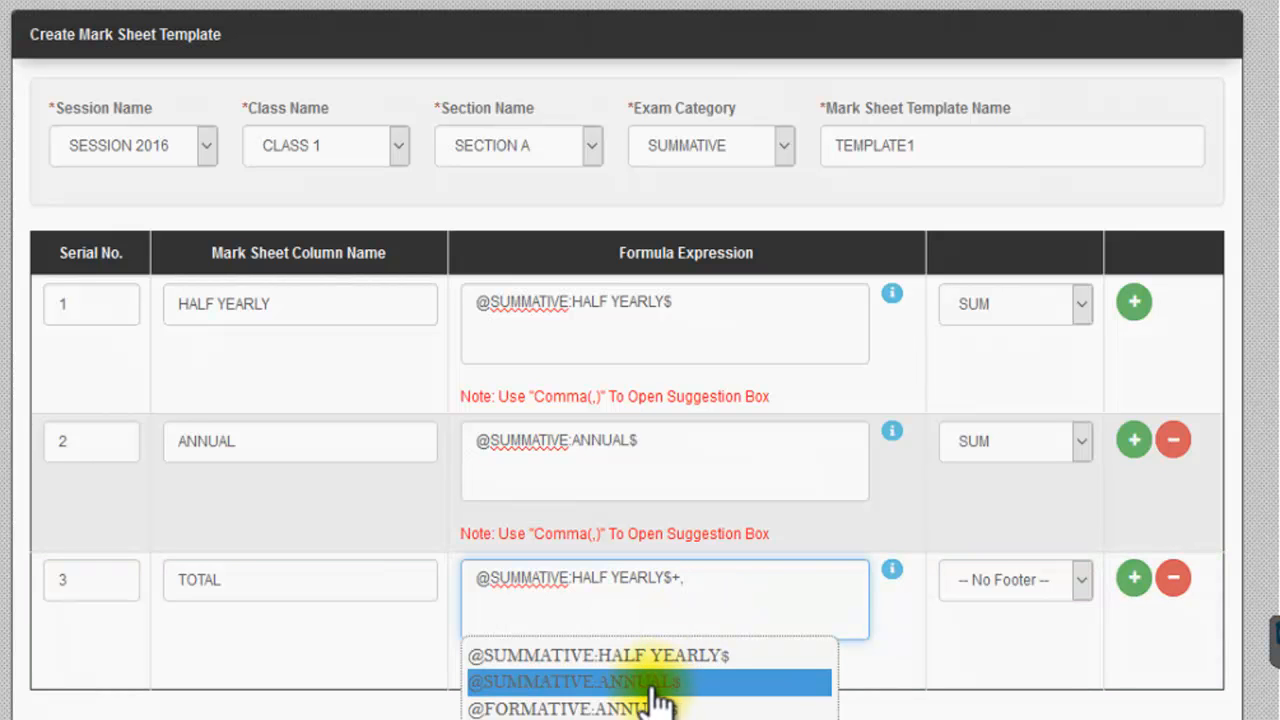
left_click(655, 682)
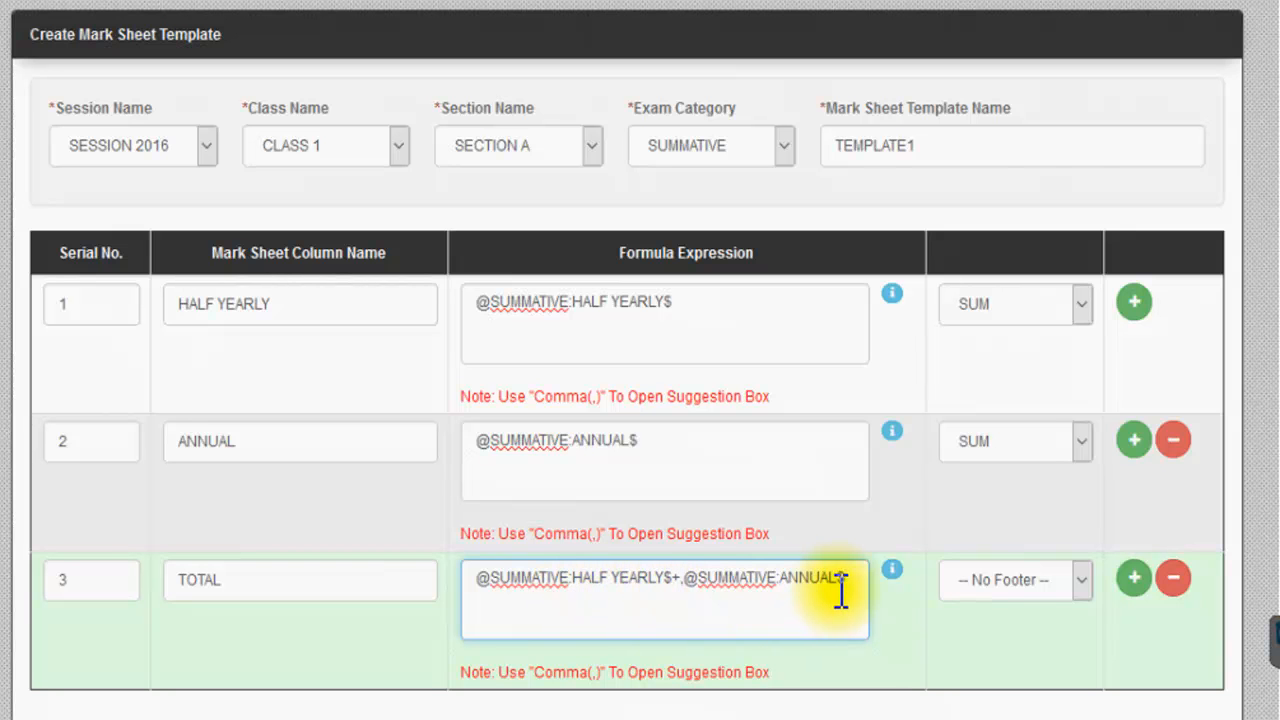
left_click(1017, 586)
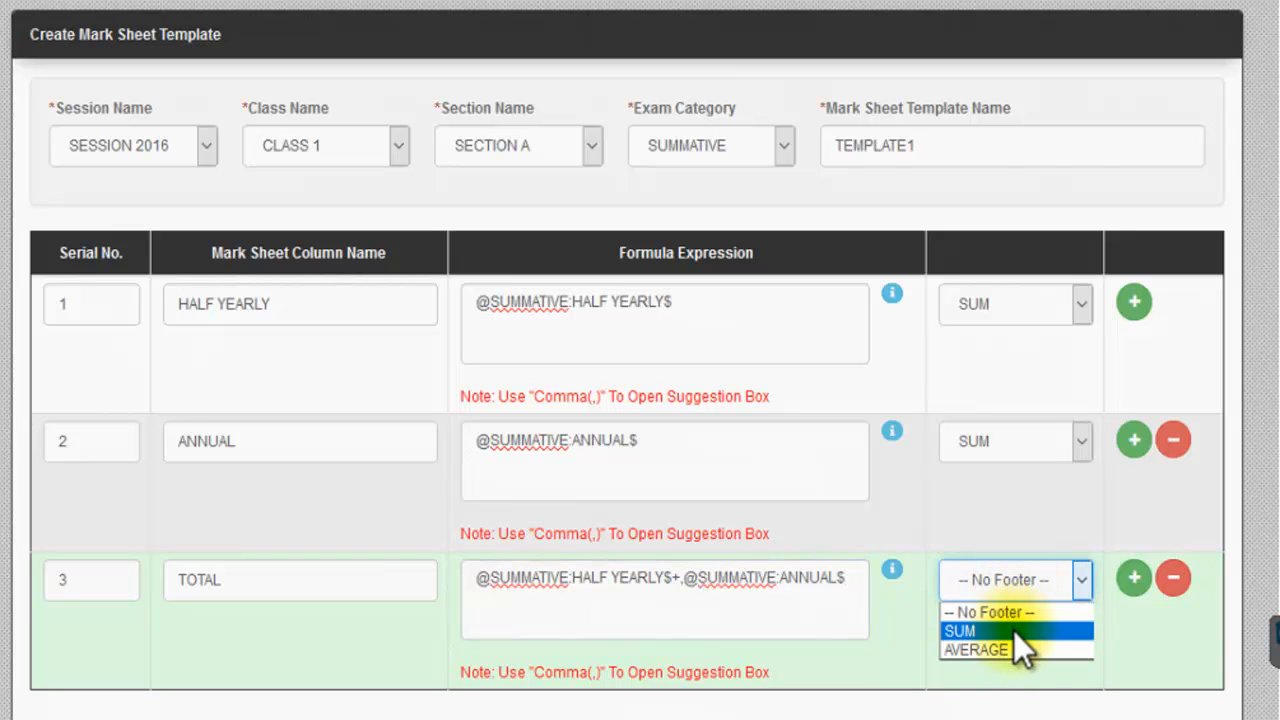
left_click(1014, 631)
Step: Add a fourth row to the template and name its mark sheet column GRDAES
left_click(1136, 579)
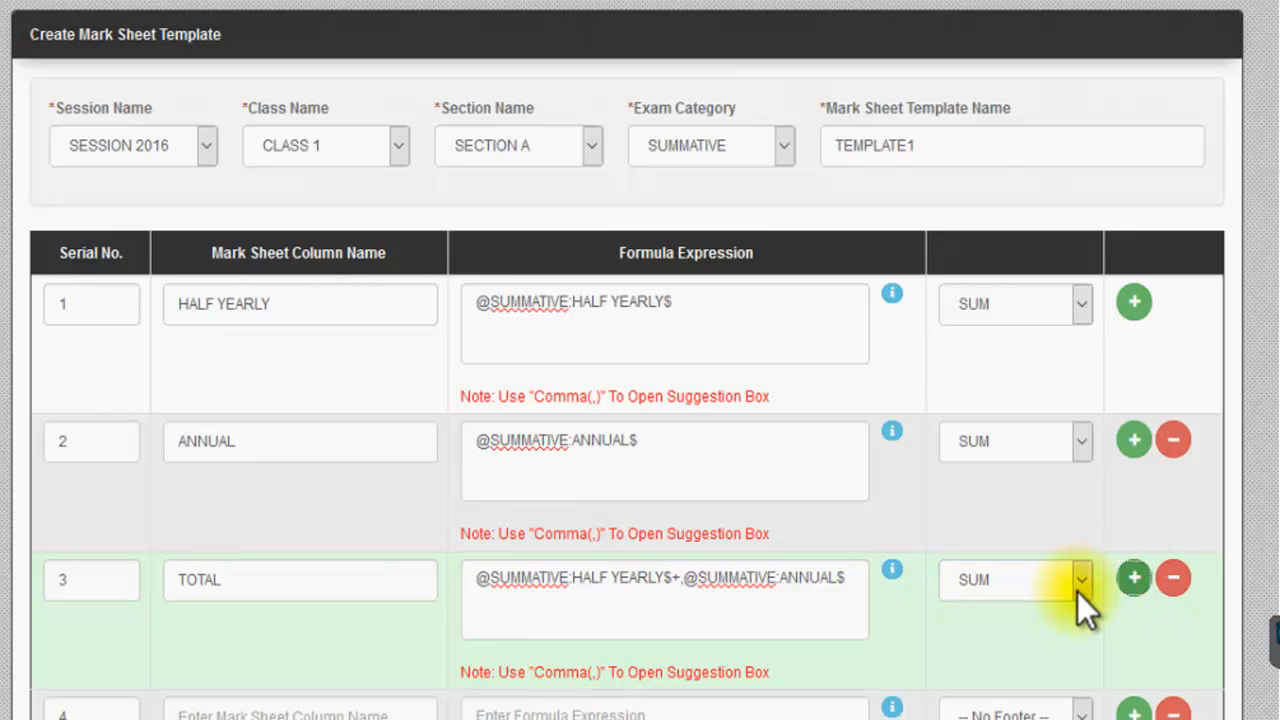
scroll(1077, 592, "down", 2)
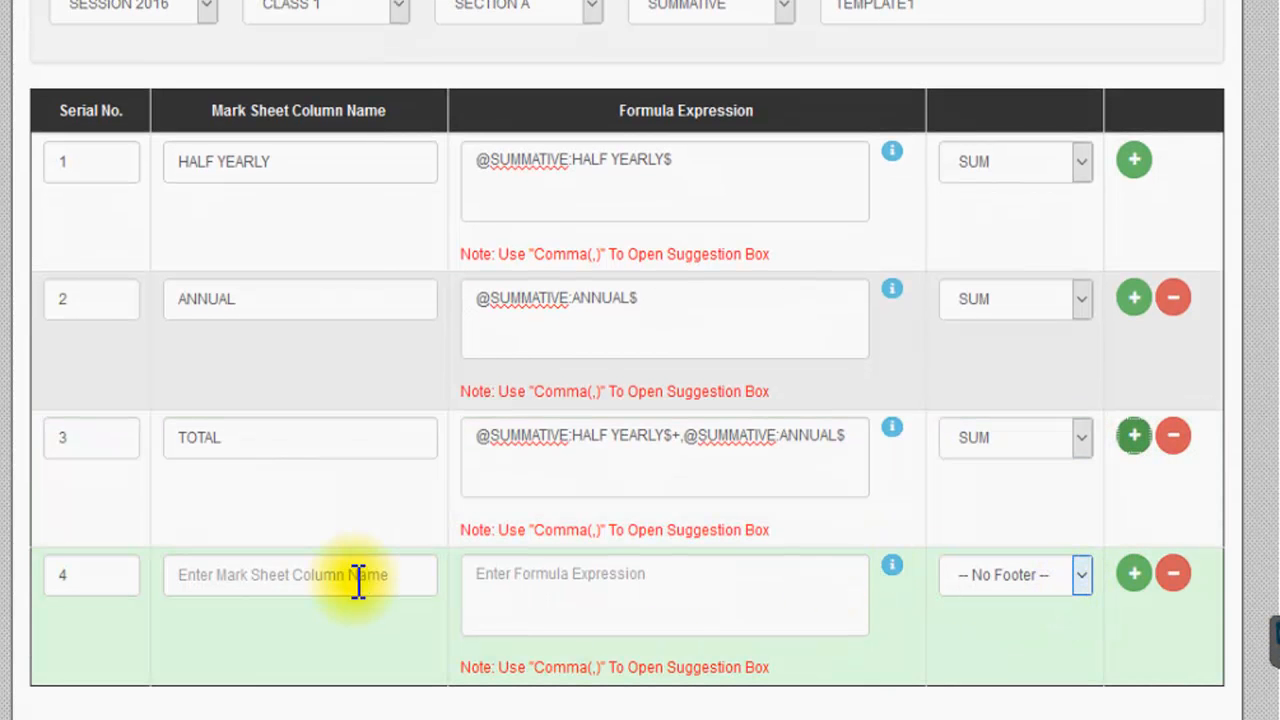
left_click(283, 572)
type("G")
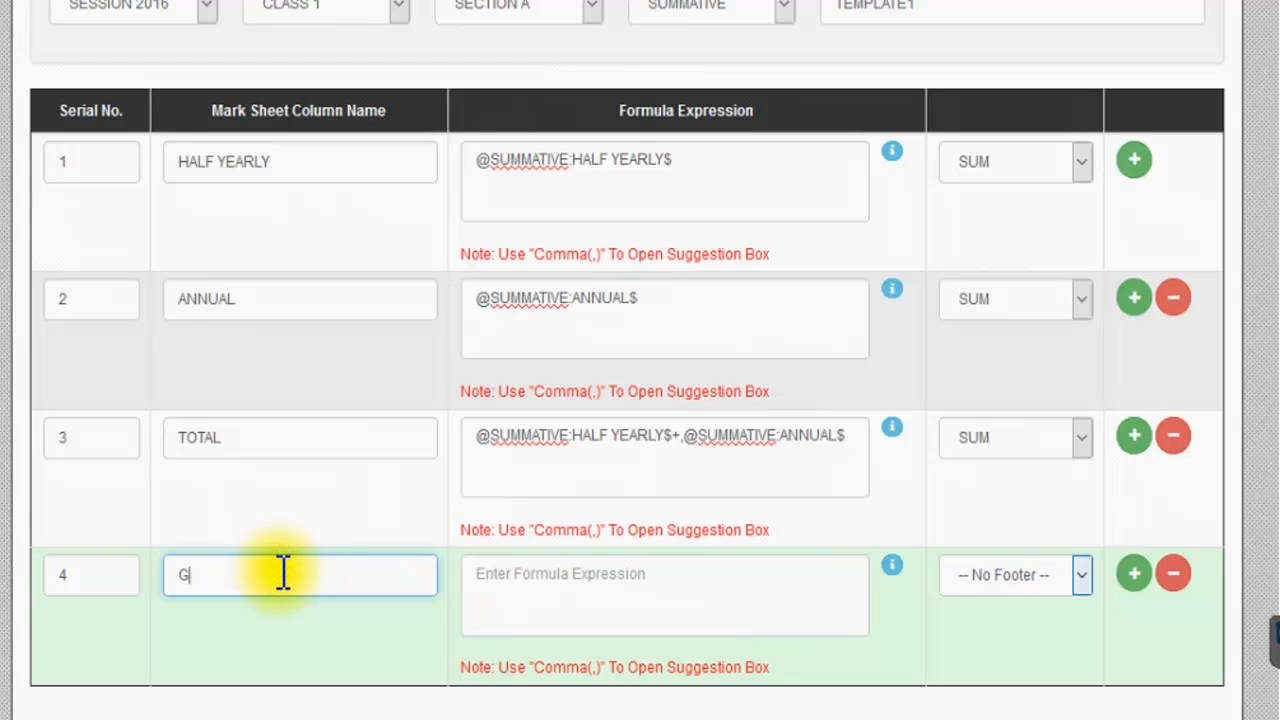
type("RDAES")
Step: Copy the predefined grade function fxgrade( from the fourth row's usage help and close the help
left_click(505, 578)
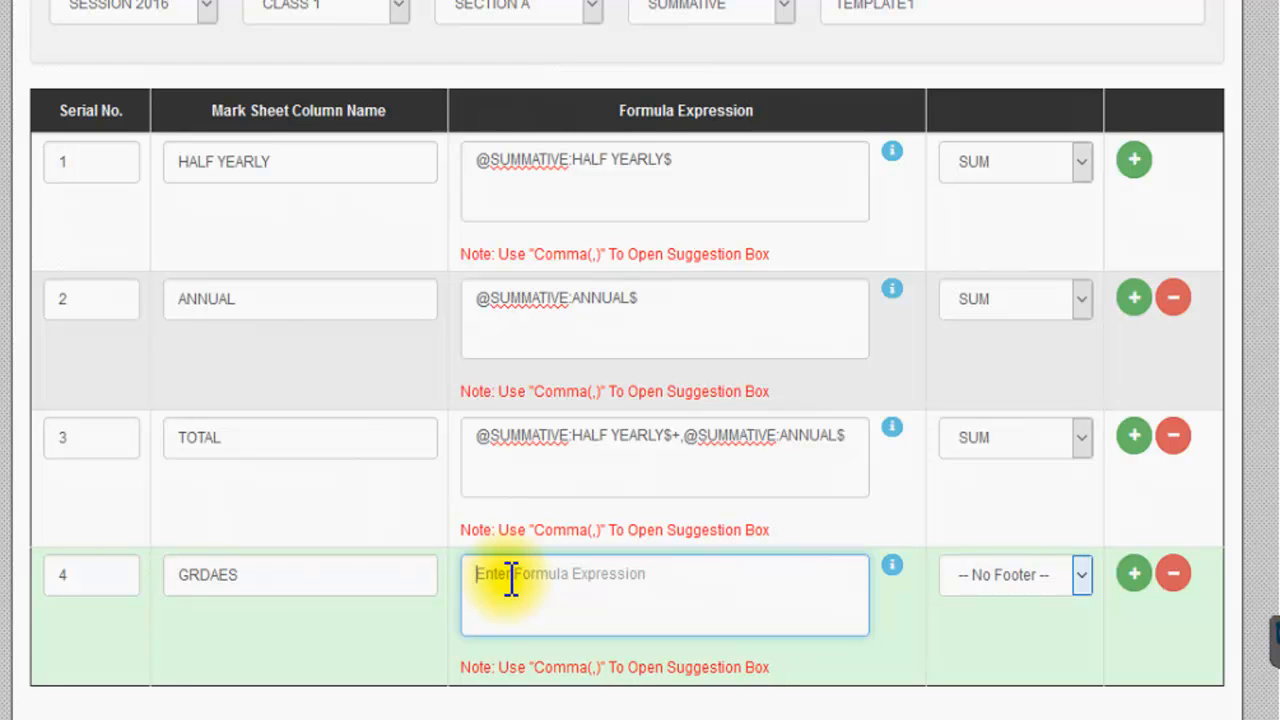
left_click(891, 566)
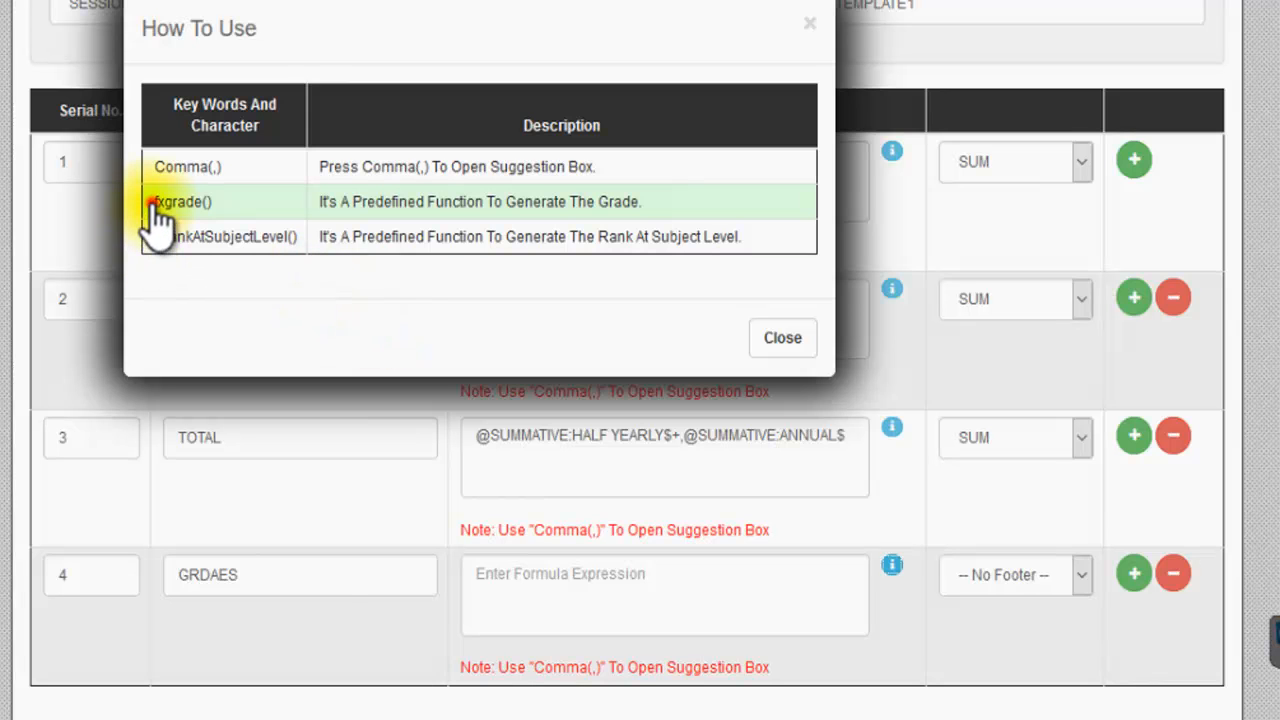
left_click_drag(155, 205, 208, 207)
key("ctrl+c")
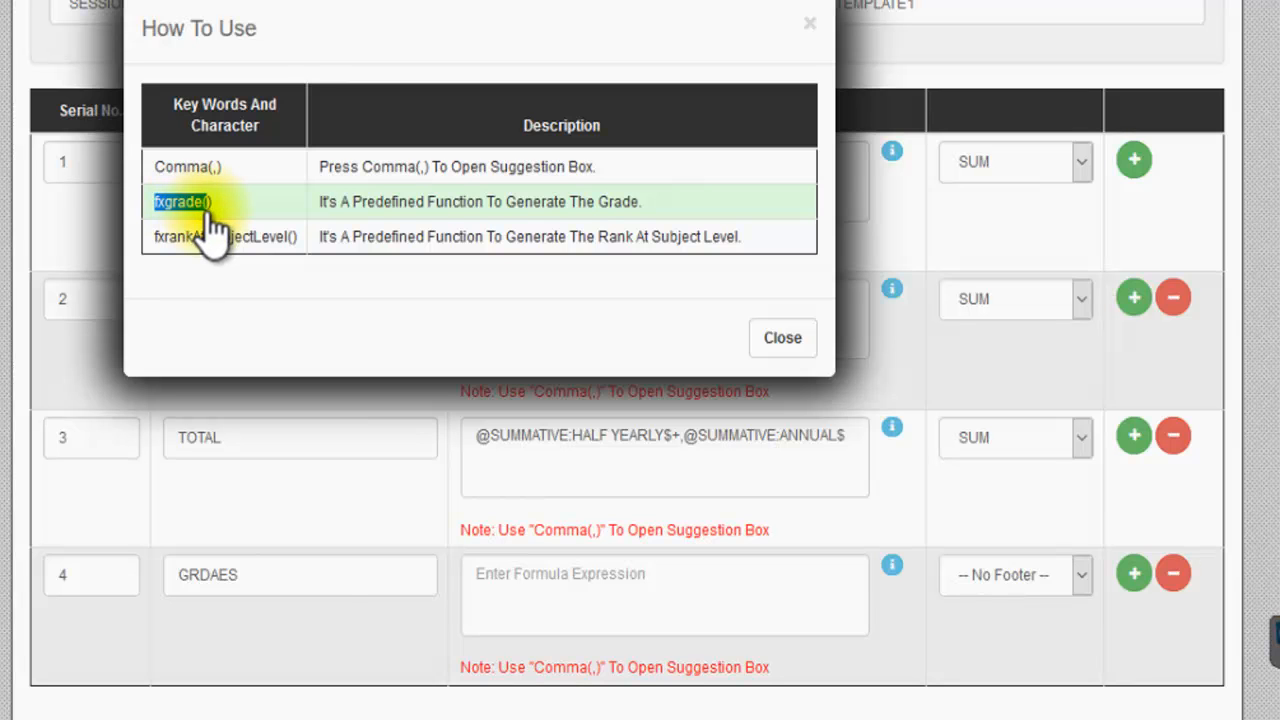
left_click(778, 338)
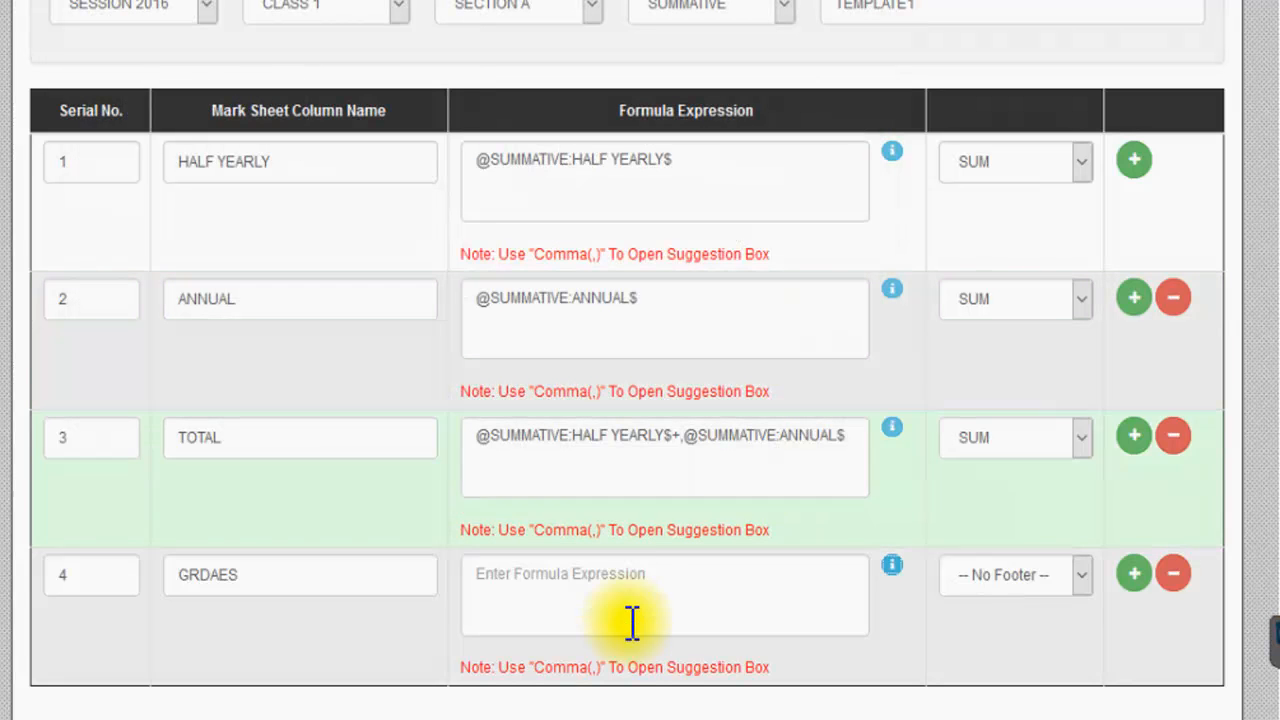
left_click(627, 587)
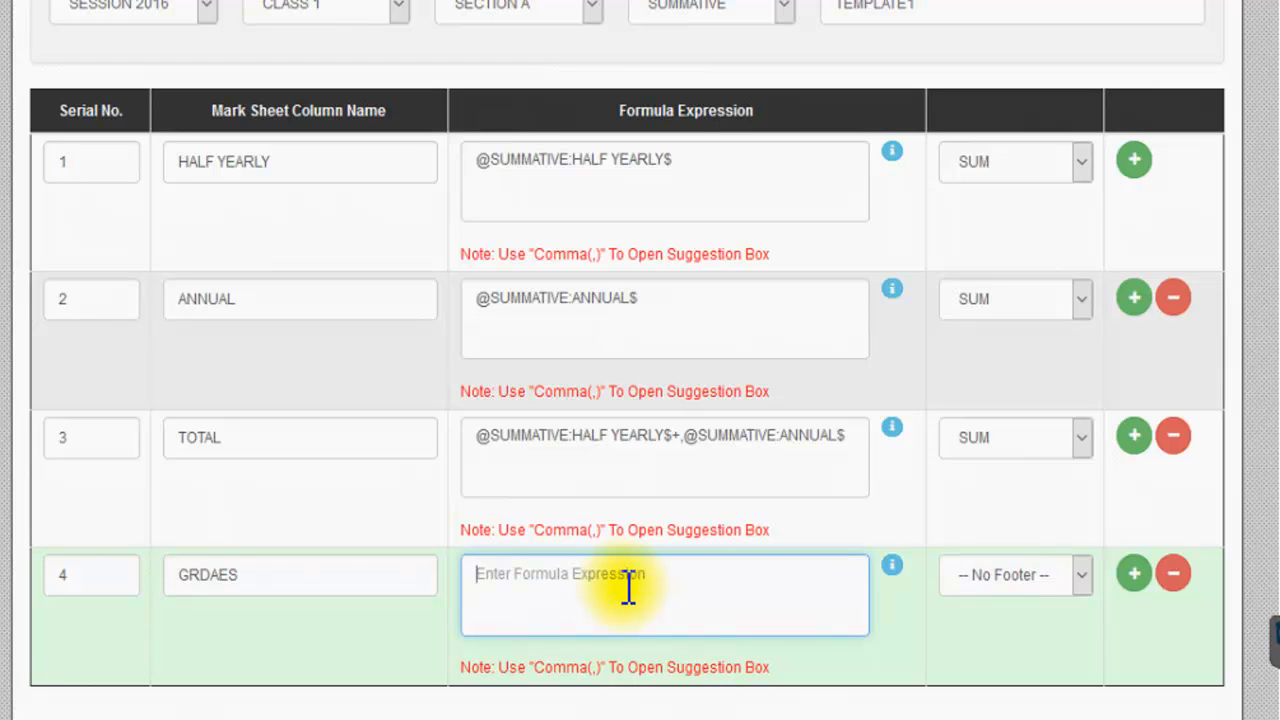
type("G")
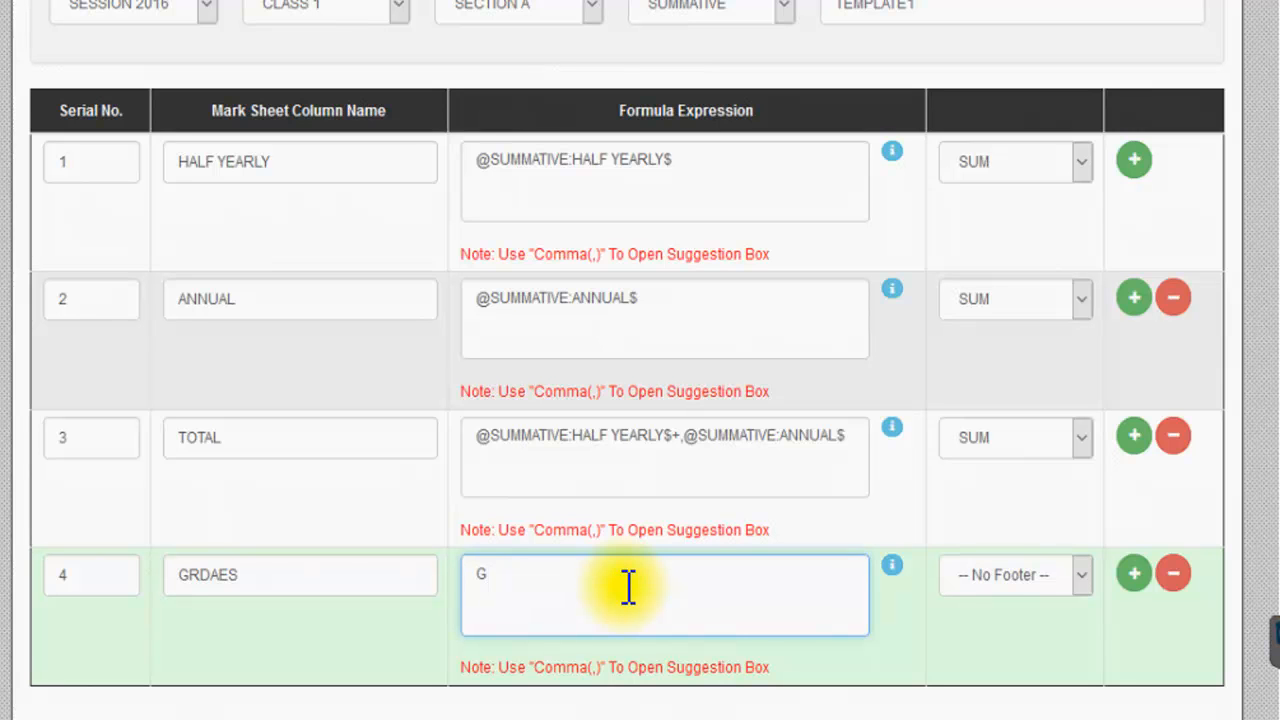
type("1")
type("=")
key("ctrl+v")
type(",")
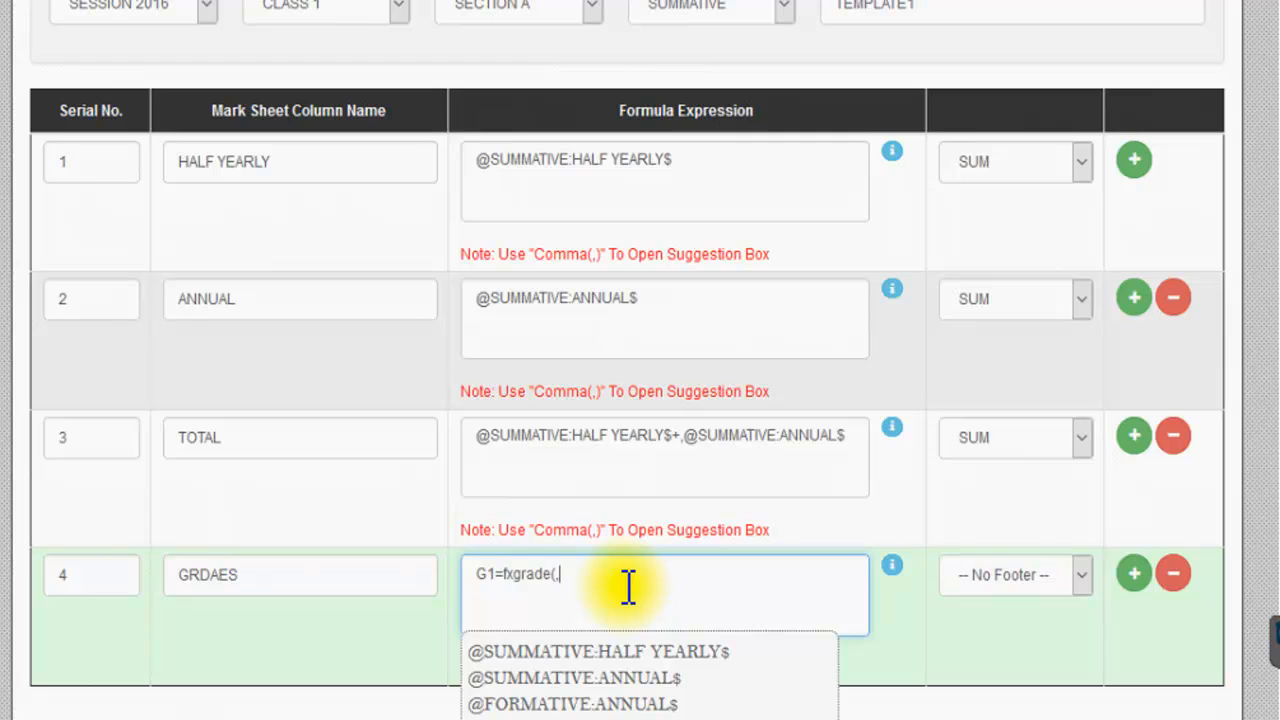
left_click(670, 652)
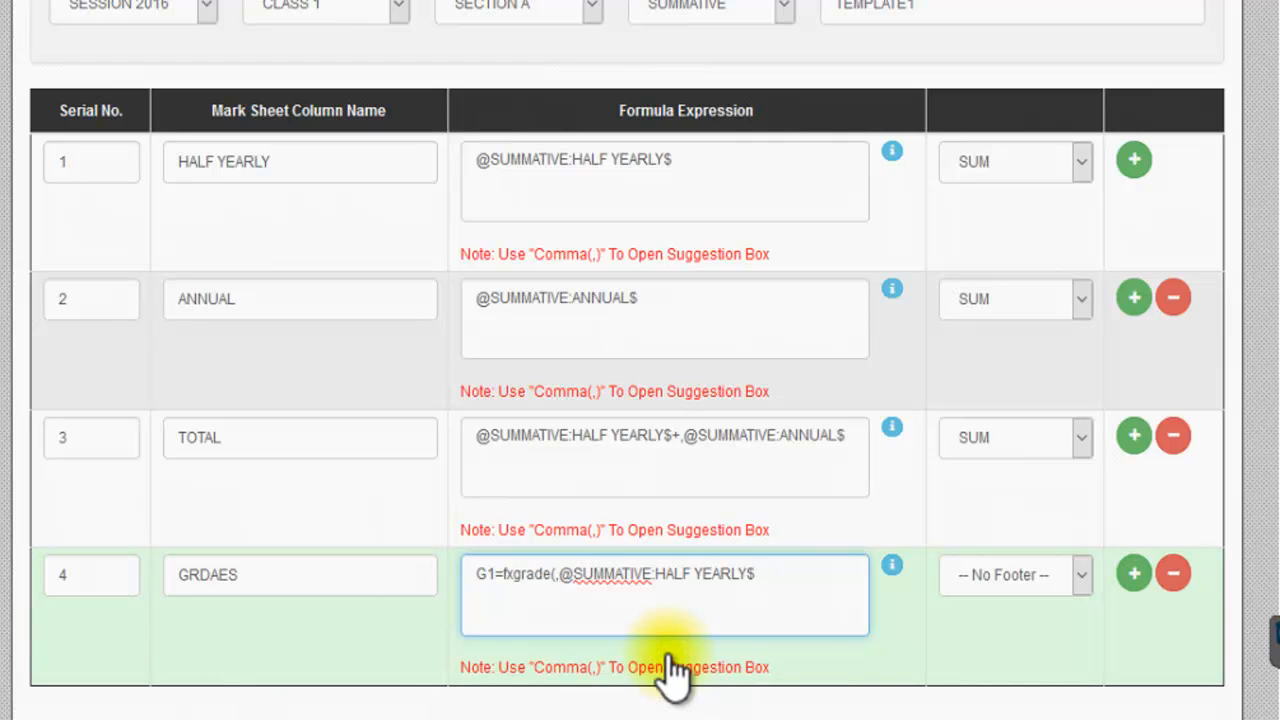
type(")")
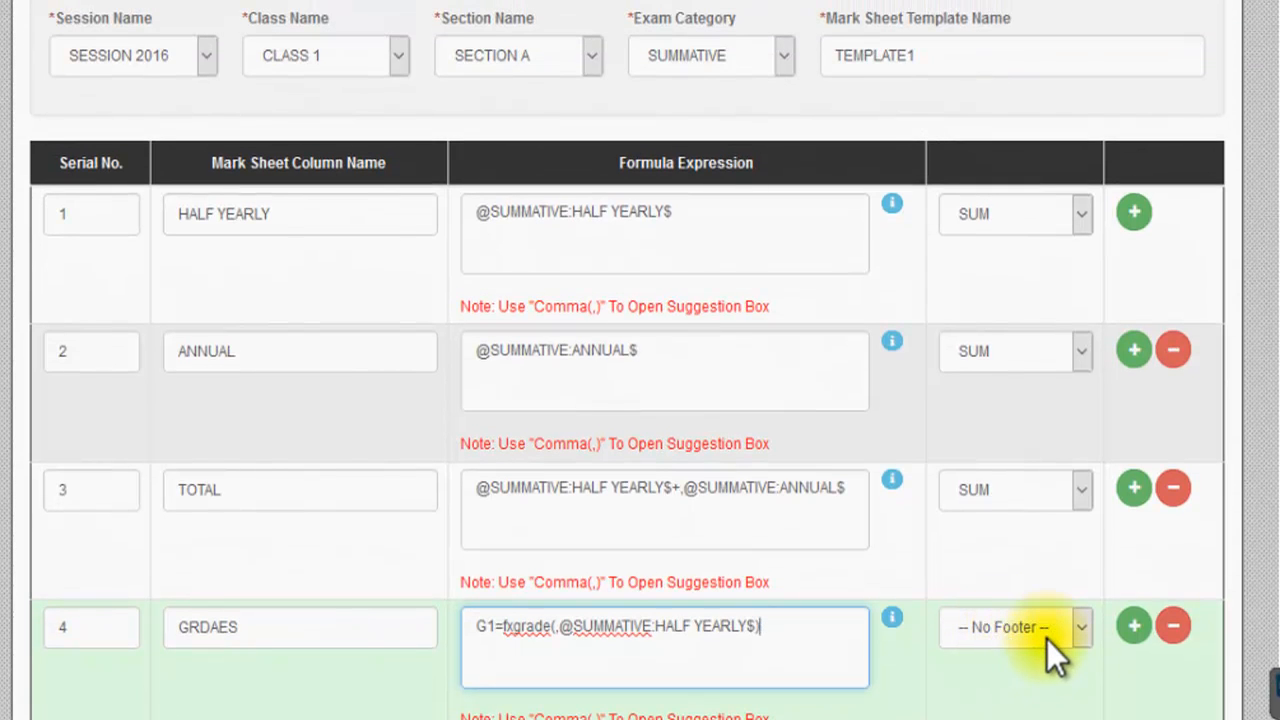
Step: Add a fifth row to the template and name its mark sheet column GRADES
left_click(1136, 632)
scroll(1068, 651, "down", 3)
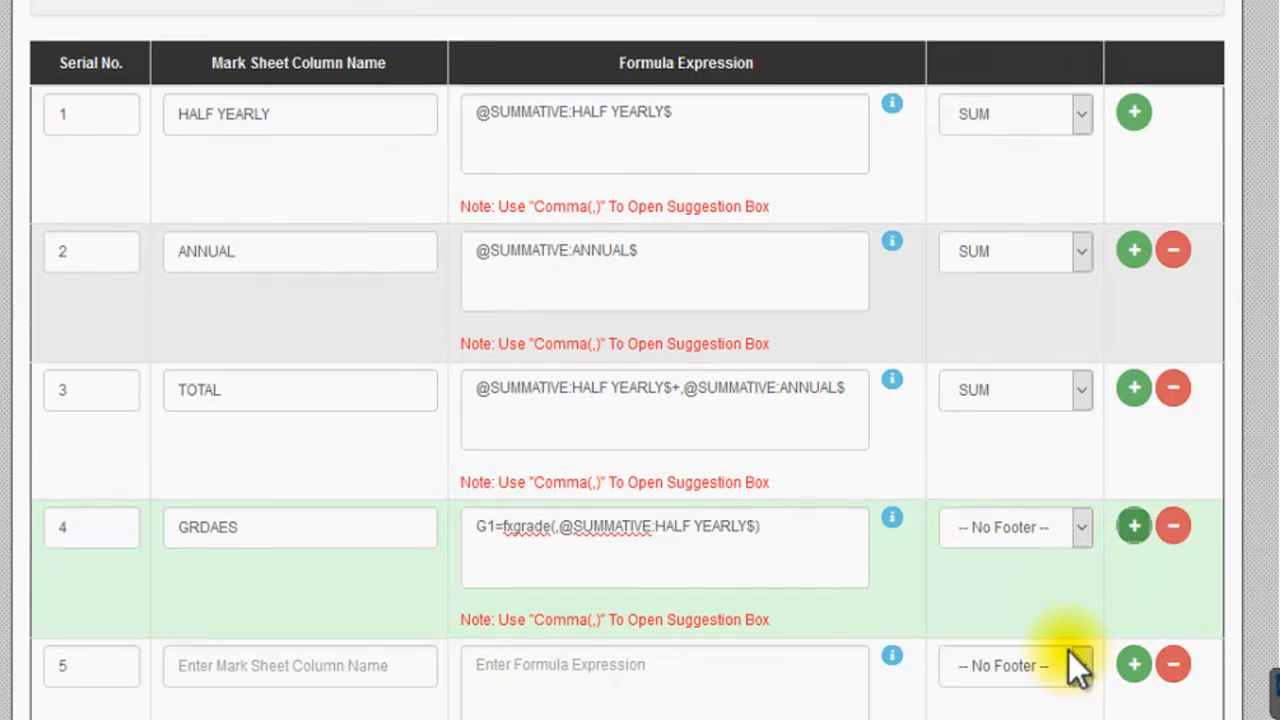
left_click(288, 617)
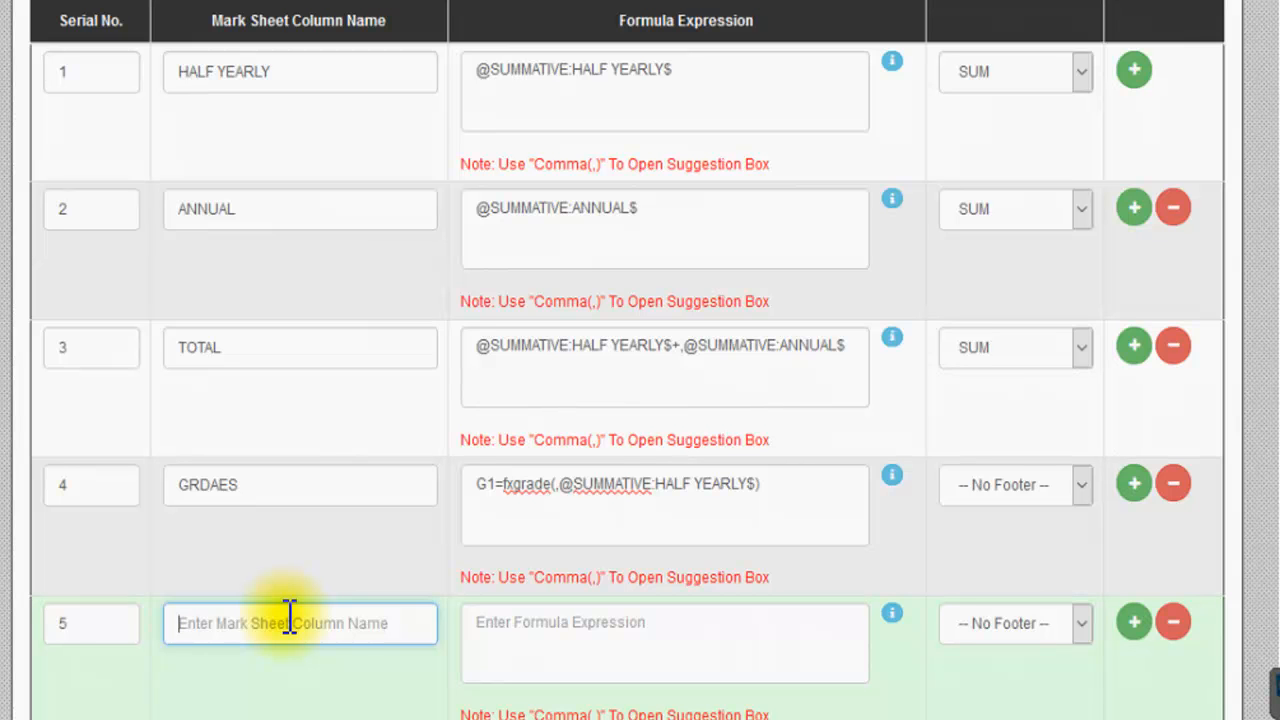
type("G")
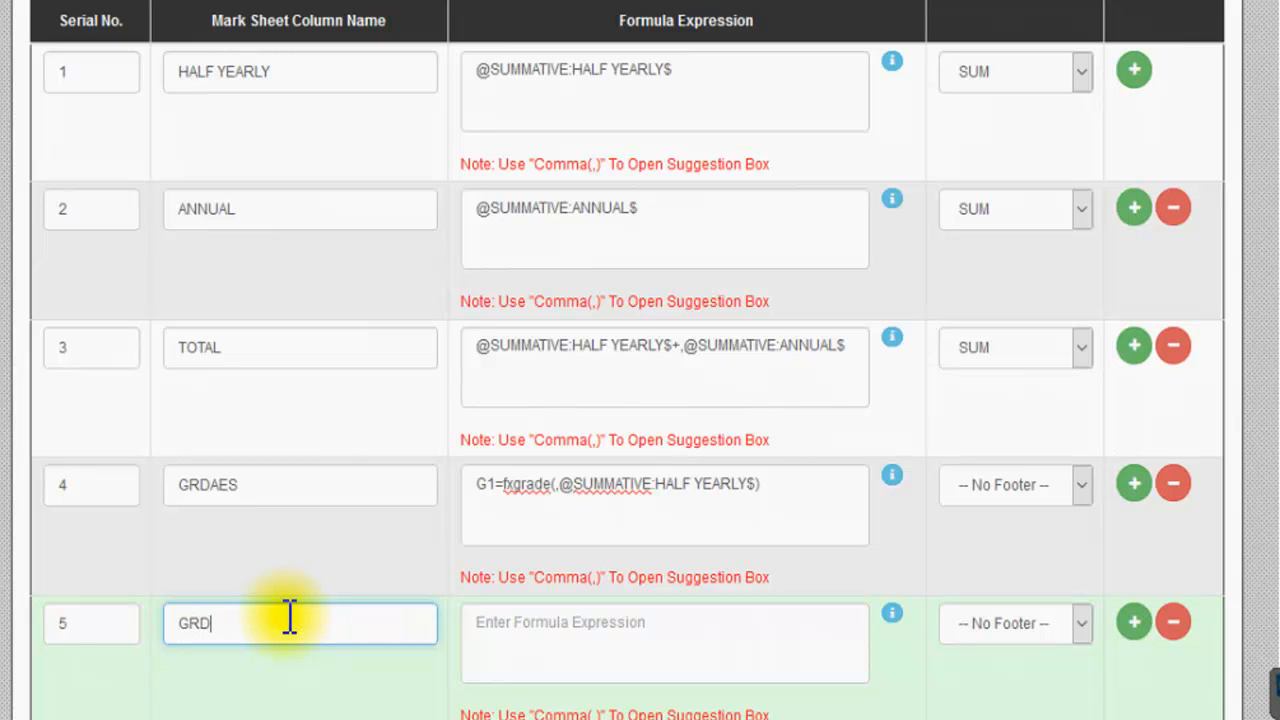
type("RADES")
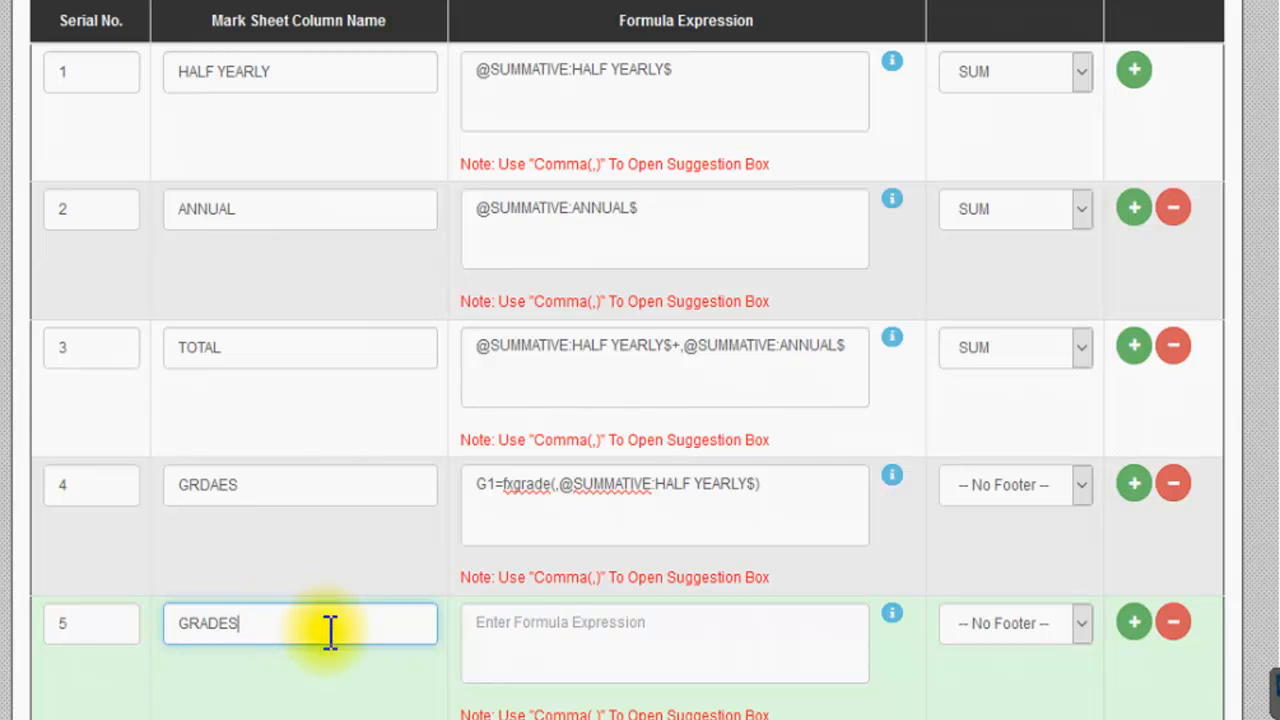
left_click(541, 632)
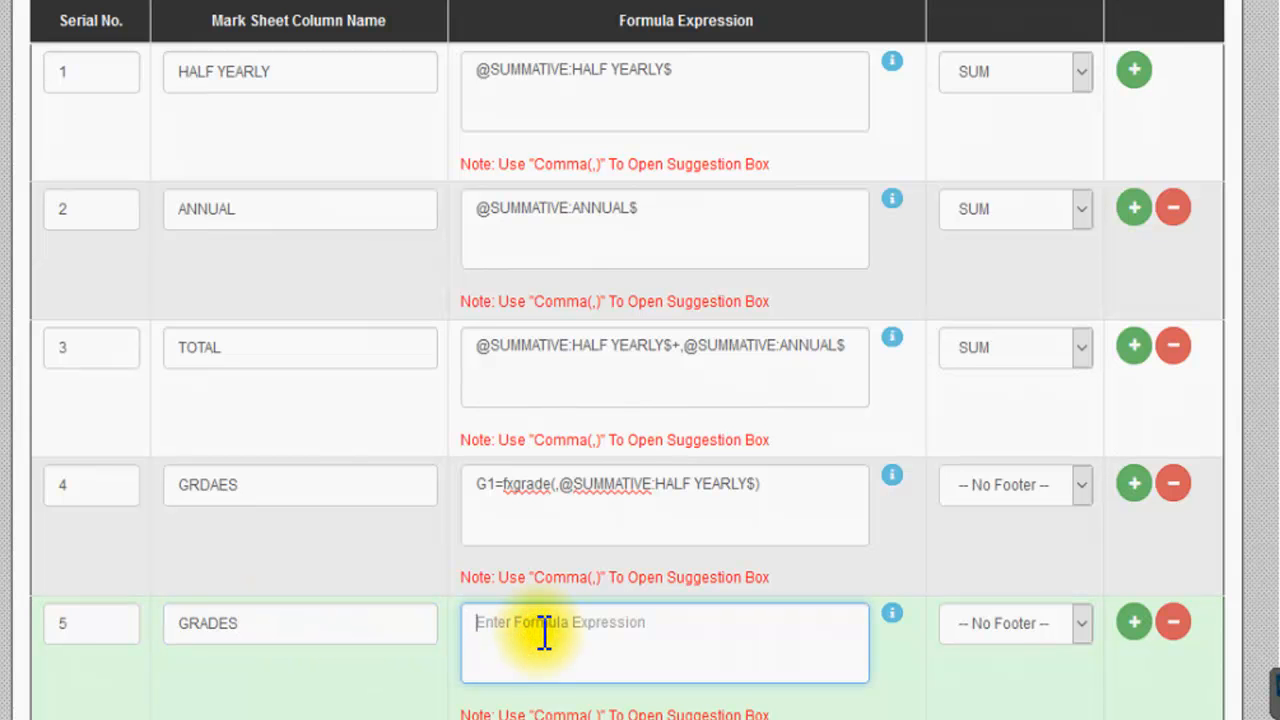
type("G")
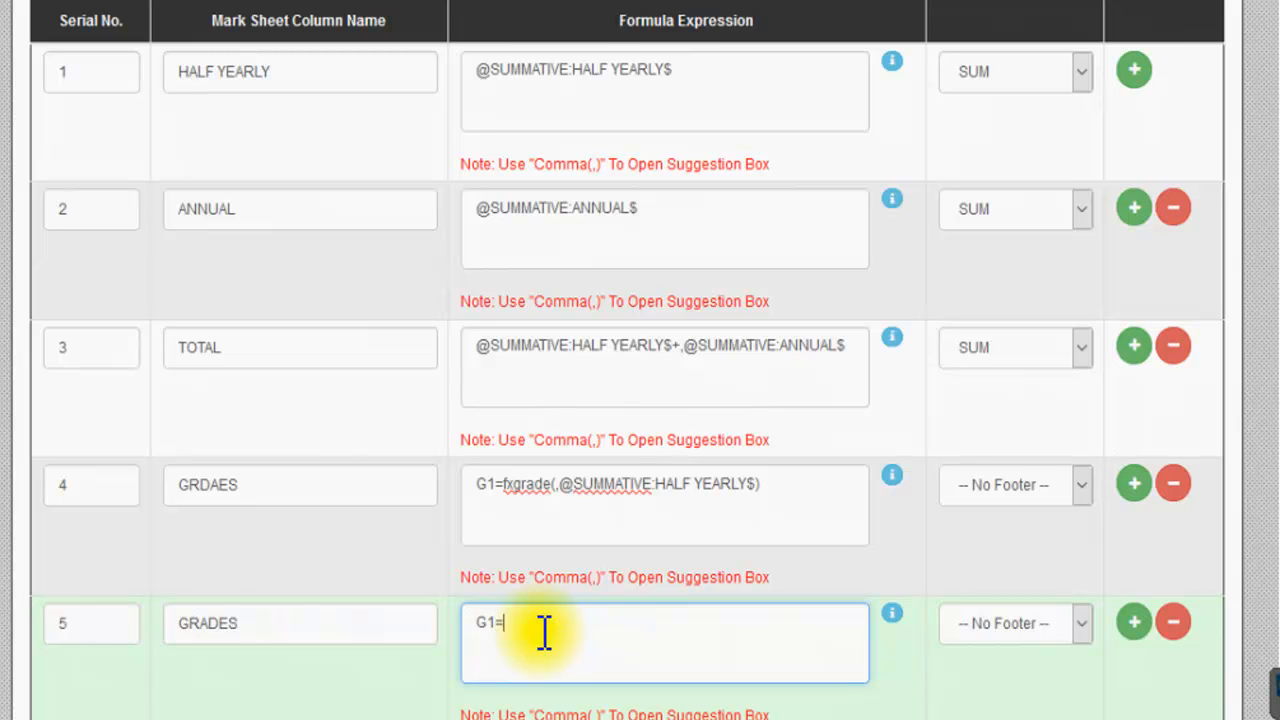
type("1=fxgrade(,")
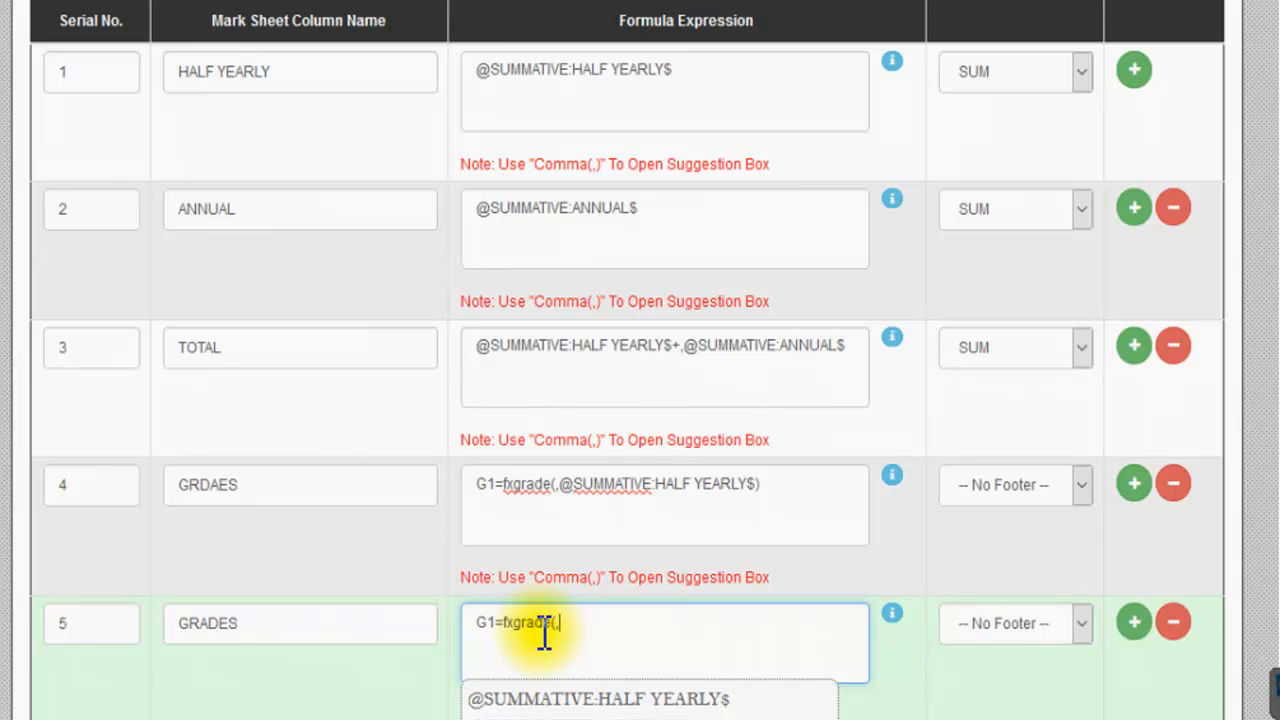
left_click(572, 715)
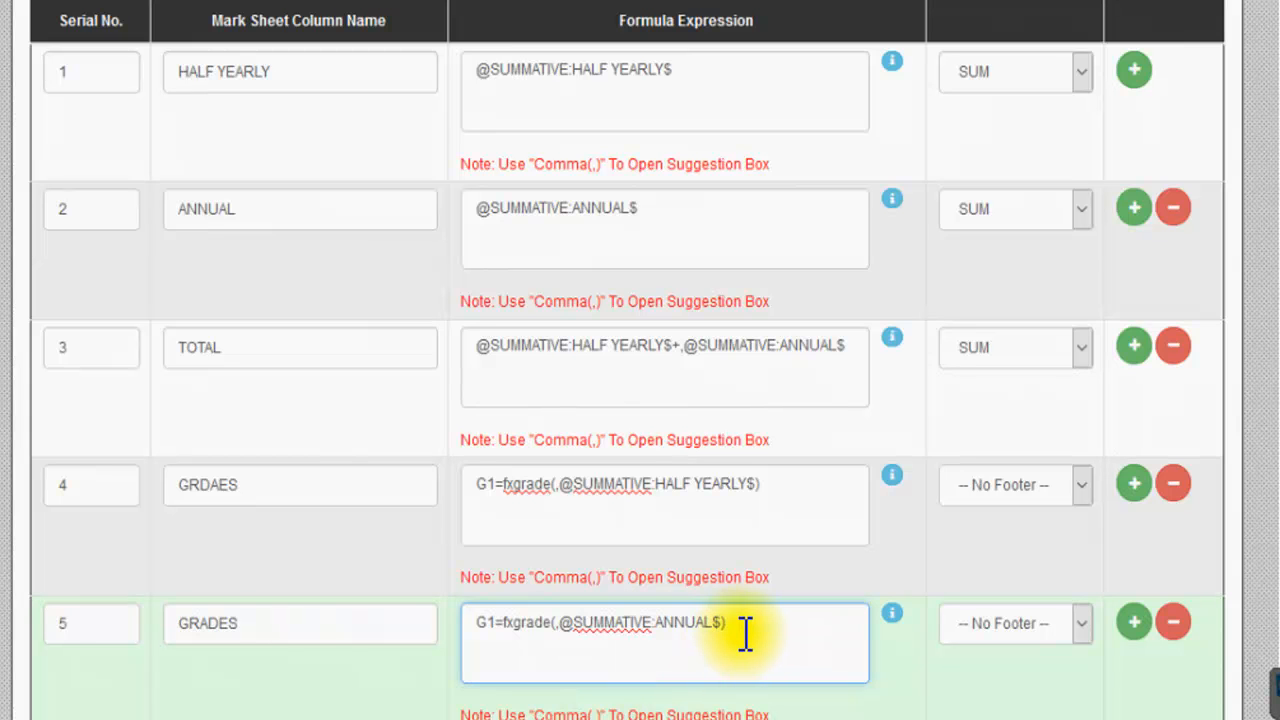
Step: Add a sixth row to the template and name its mark sheet column RANK
left_click(1134, 624)
scroll(962, 660, "down", 1)
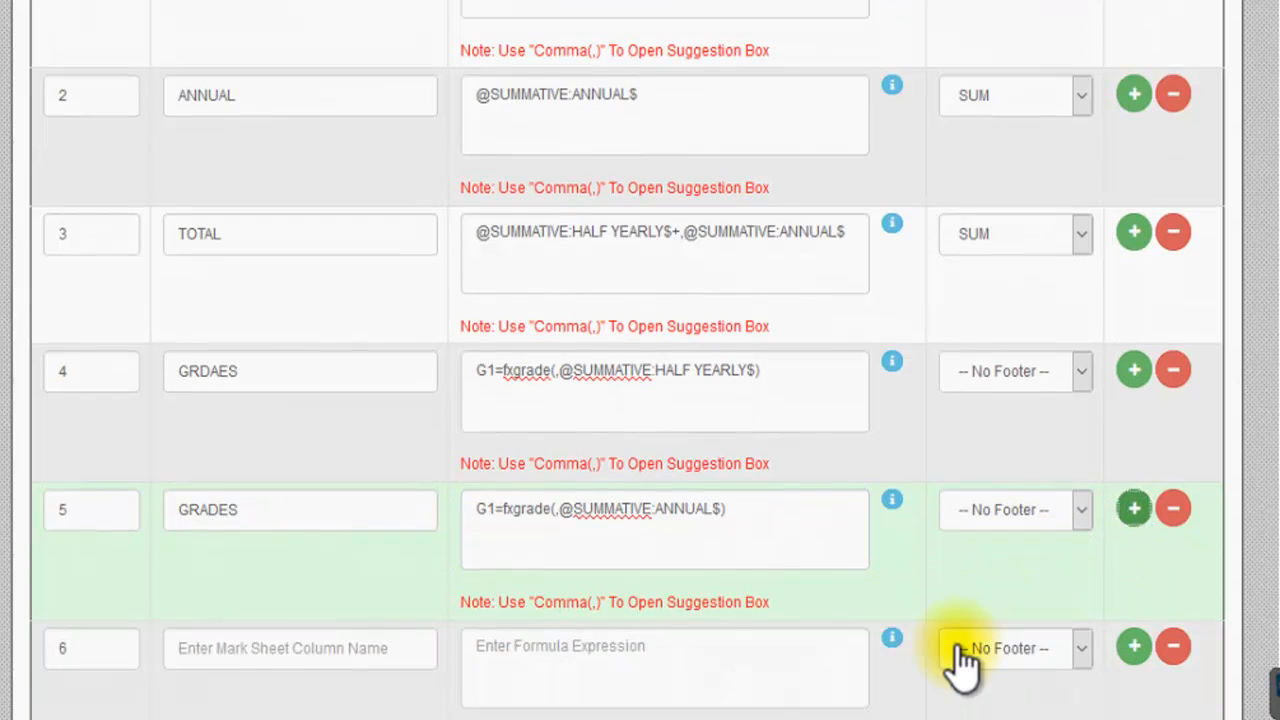
left_click(249, 617)
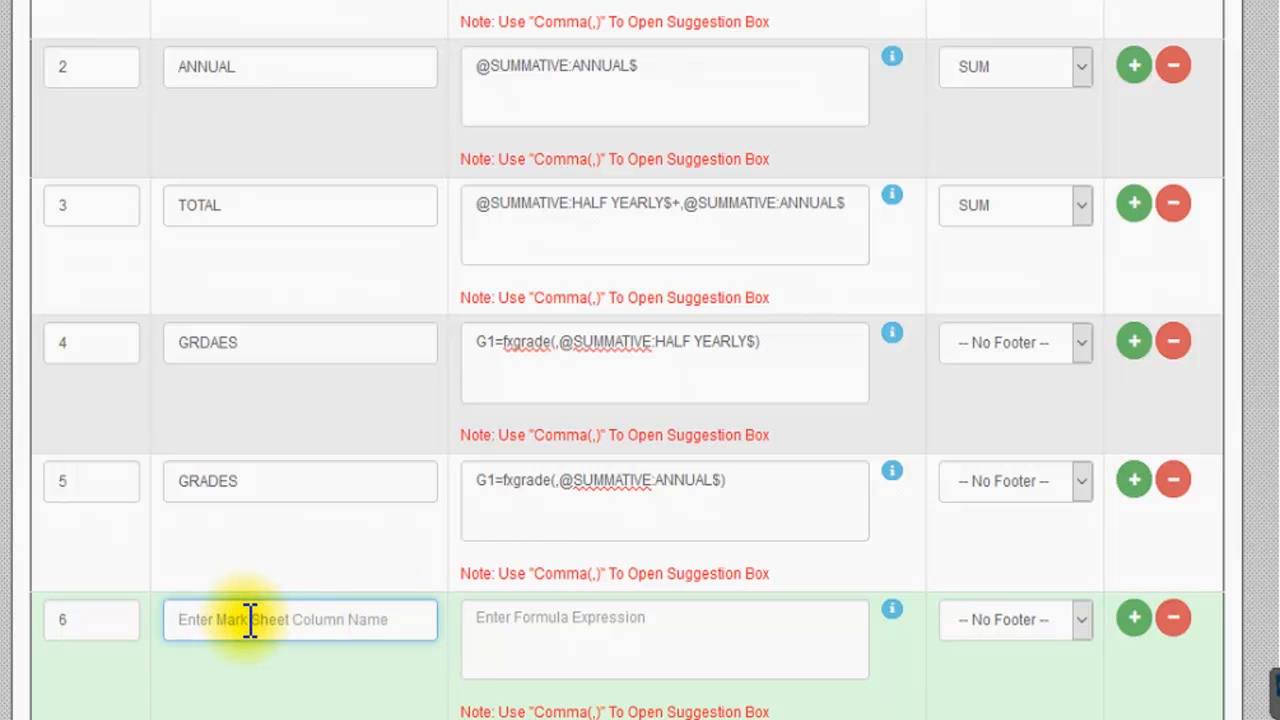
type("RANK")
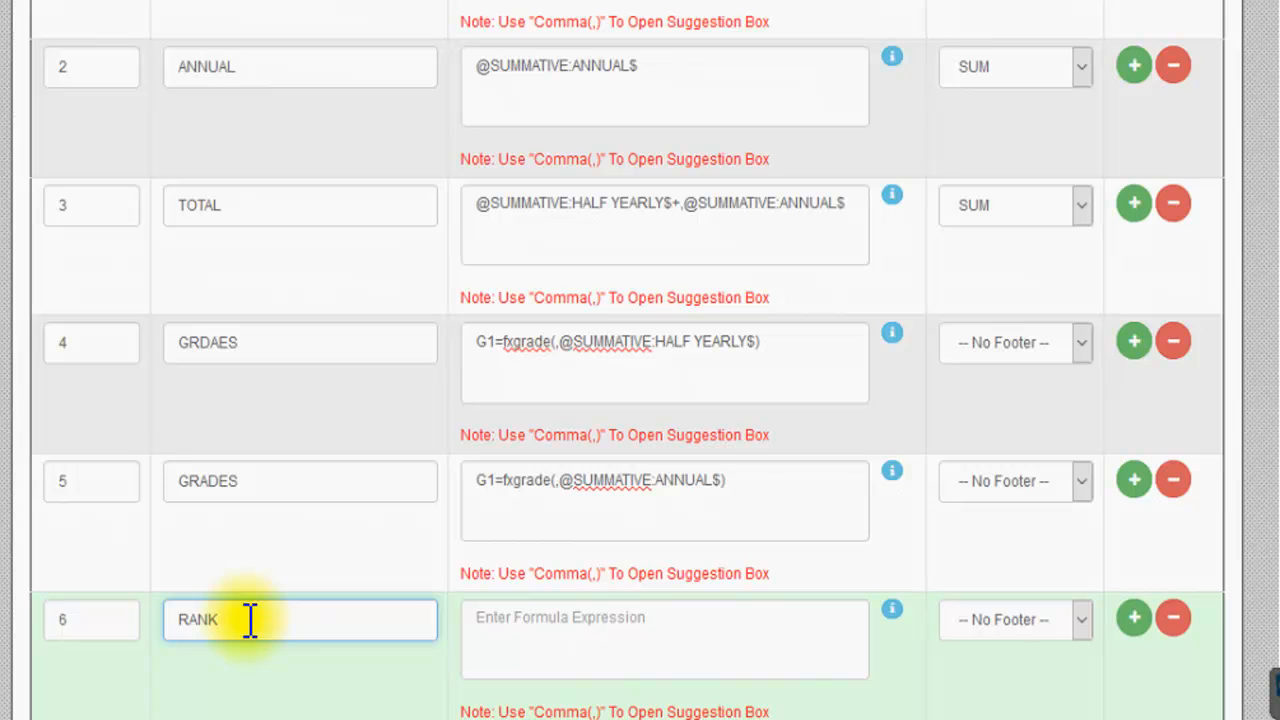
Step: Copy the predefined rank function fxrankAtSubjectLevel( from the RANK row's usage help and close the help
left_click(500, 630)
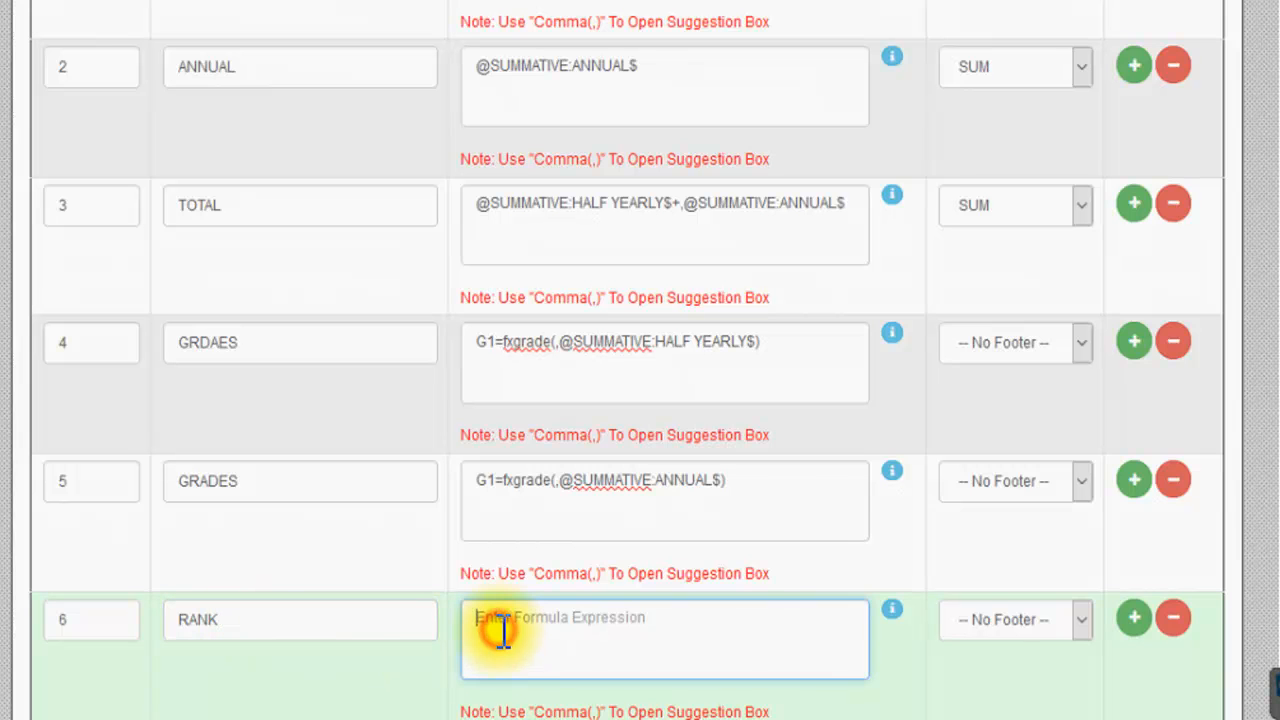
left_click(893, 612)
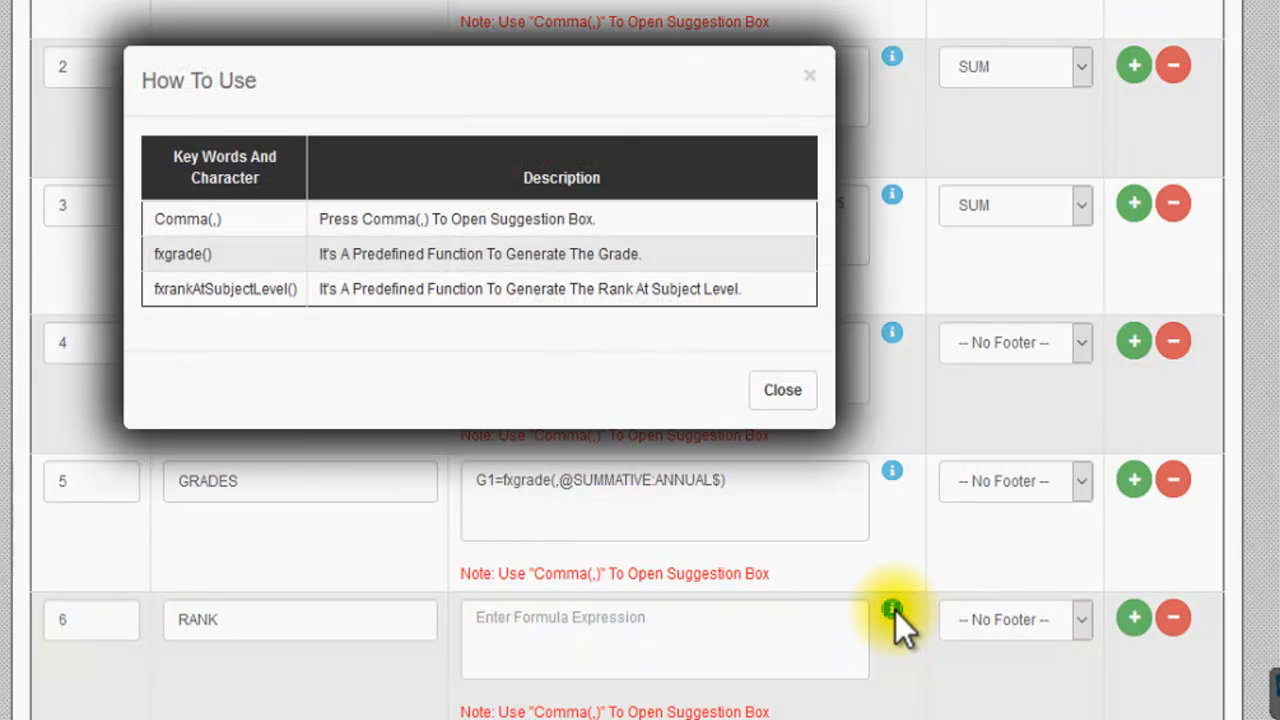
left_click_drag(155, 292, 304, 325)
key("ctrl+c")
left_click(797, 391)
Step: Enter the formula fxrankAtSubjectLevel(,#TOTAL!) for the RANK column, using the copied function and the suggested total term
left_click(507, 623)
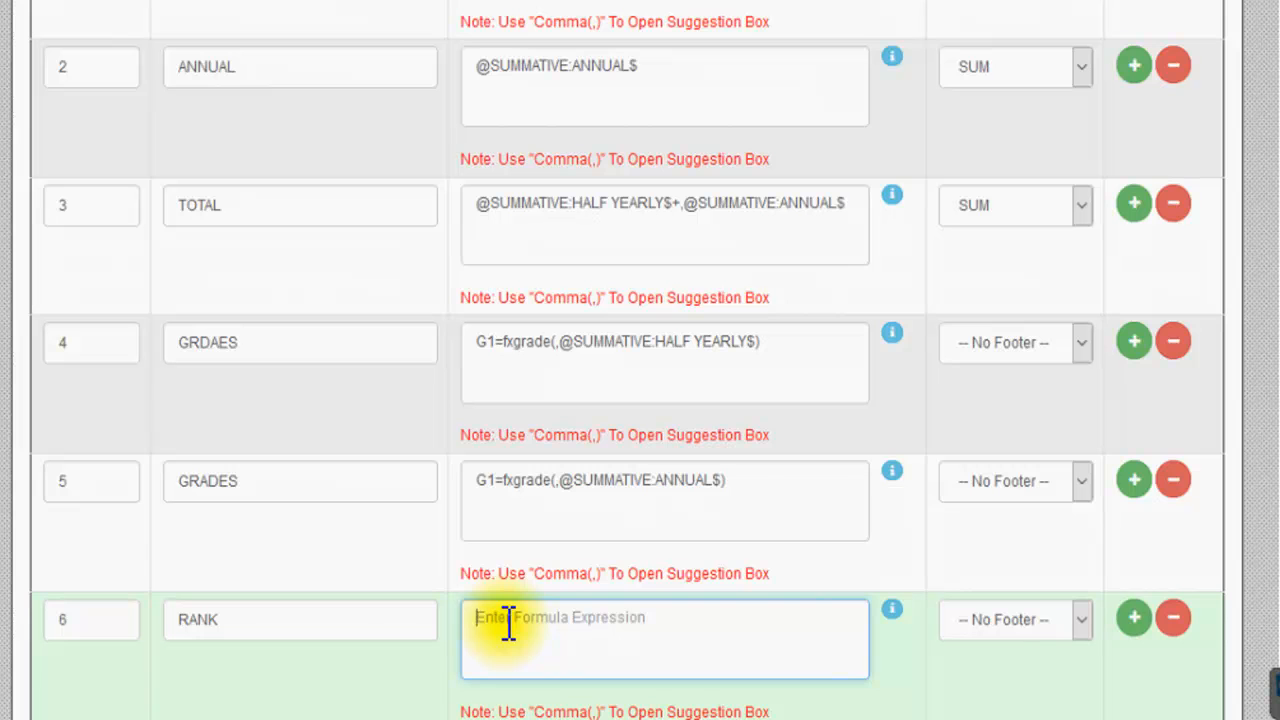
key("ctrl+v")
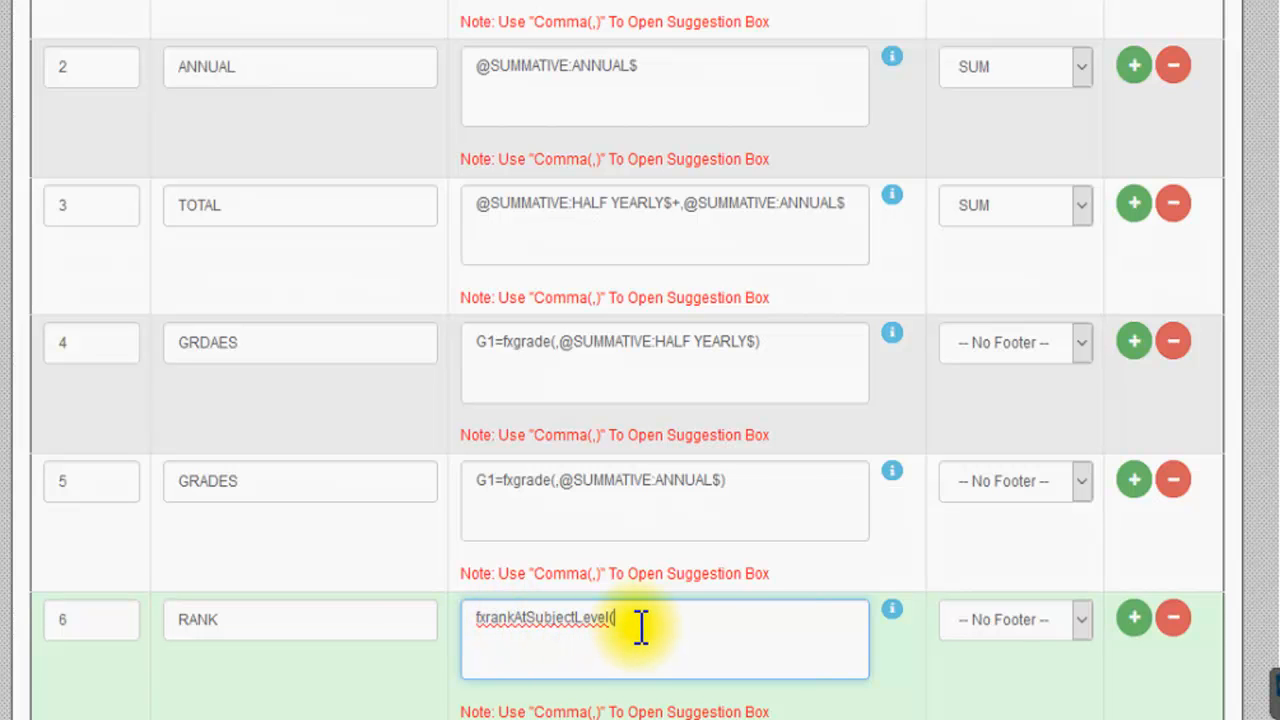
type(",")
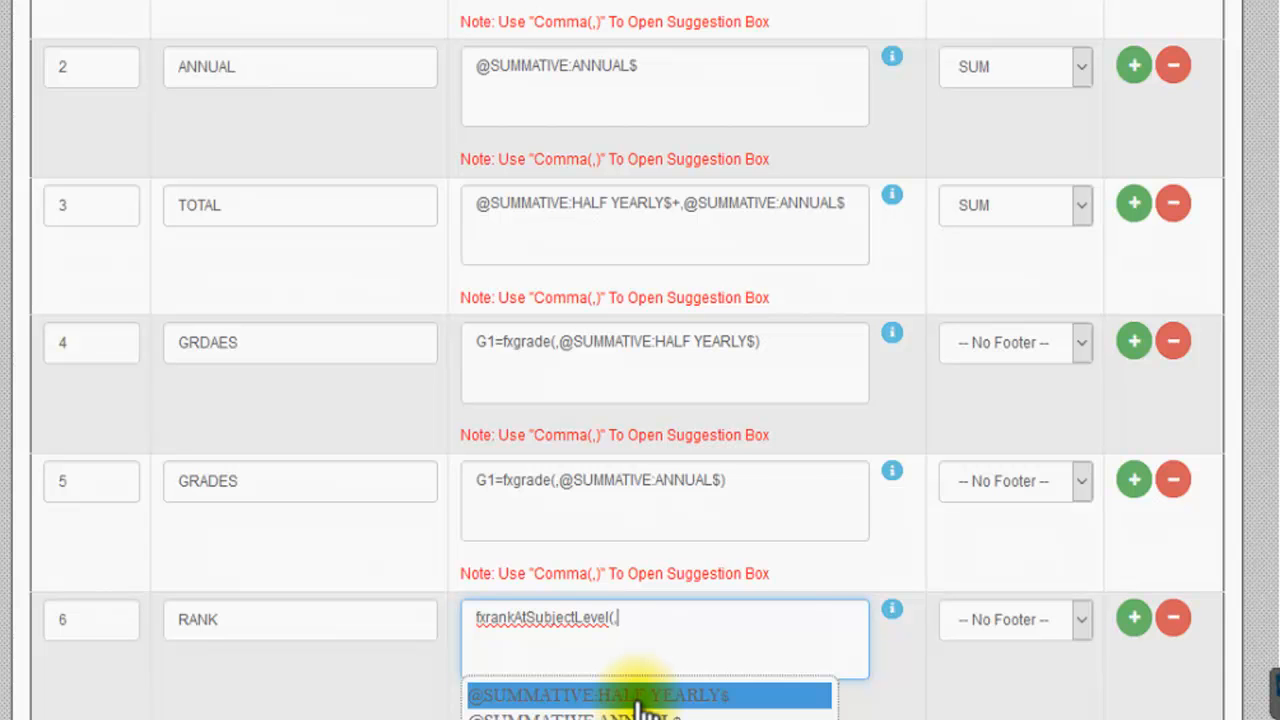
scroll(640, 705, "down", 2)
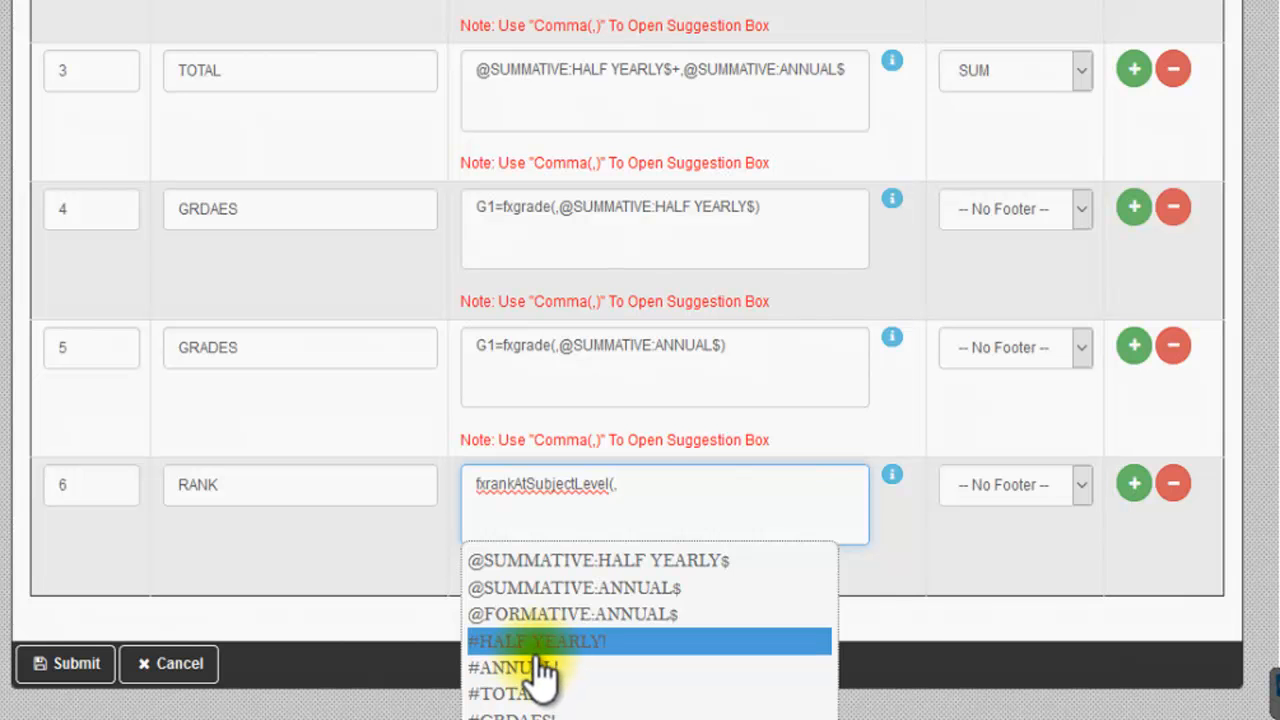
scroll(540, 675, "up", 2)
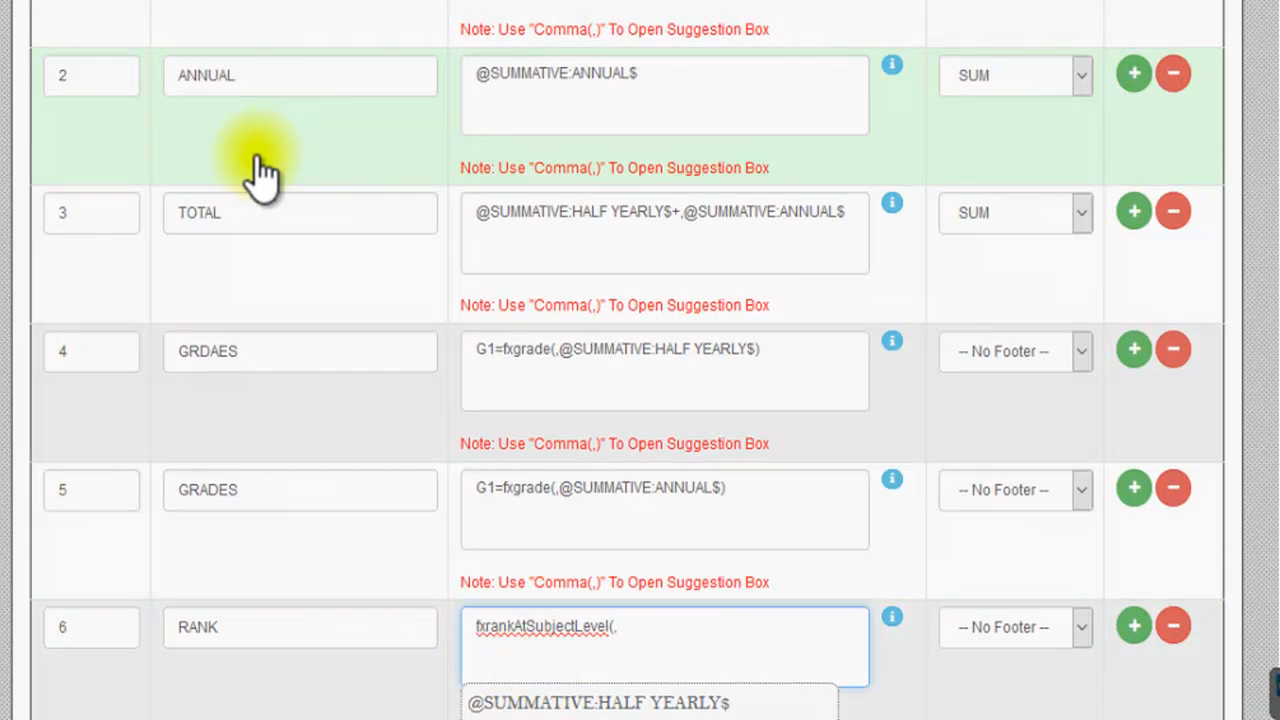
scroll(258, 172, "up", 2)
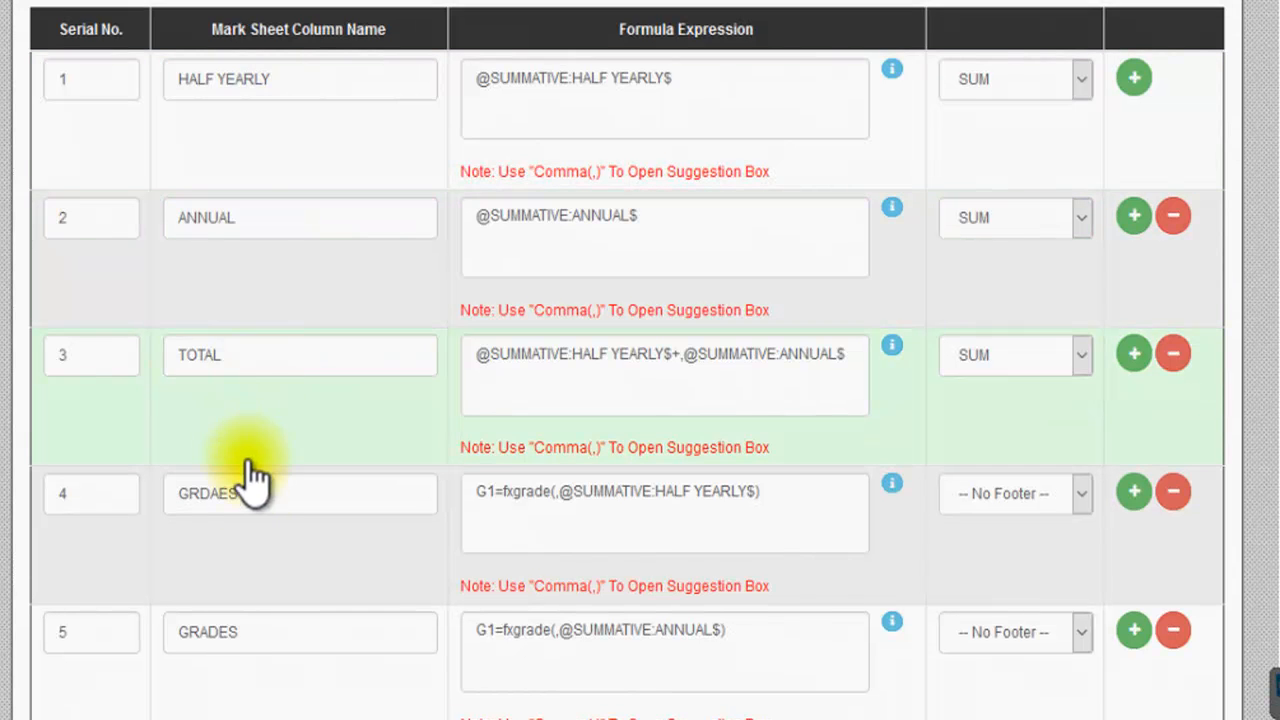
scroll(255, 516, "down", 4)
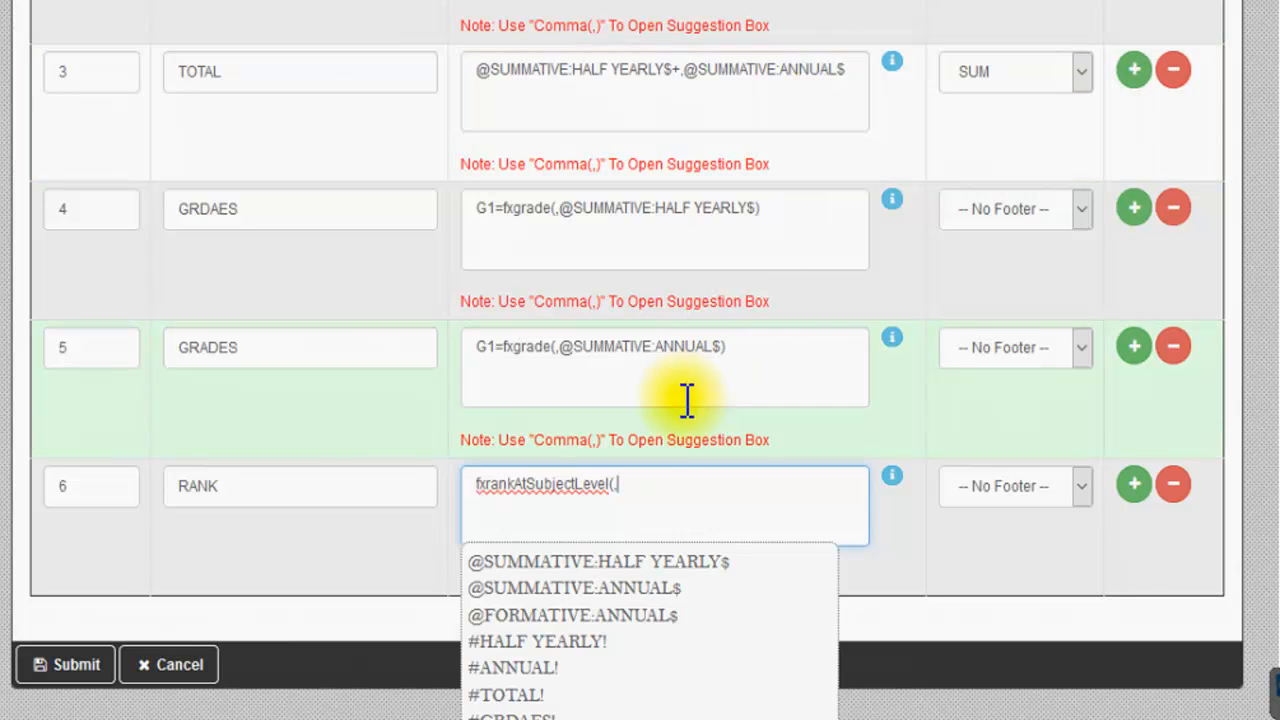
left_click(560, 698)
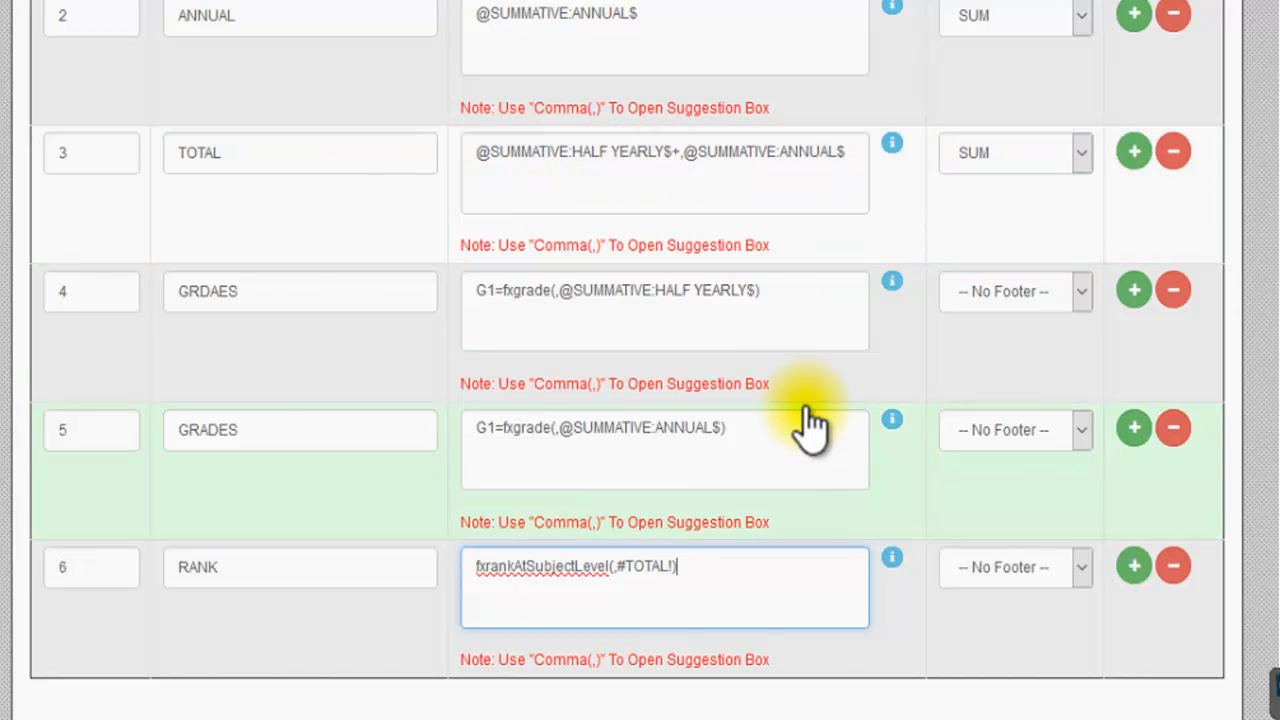
Step: Set the RANK column's footer to AVERAGE and submit the new mark sheet template
left_click(1080, 571)
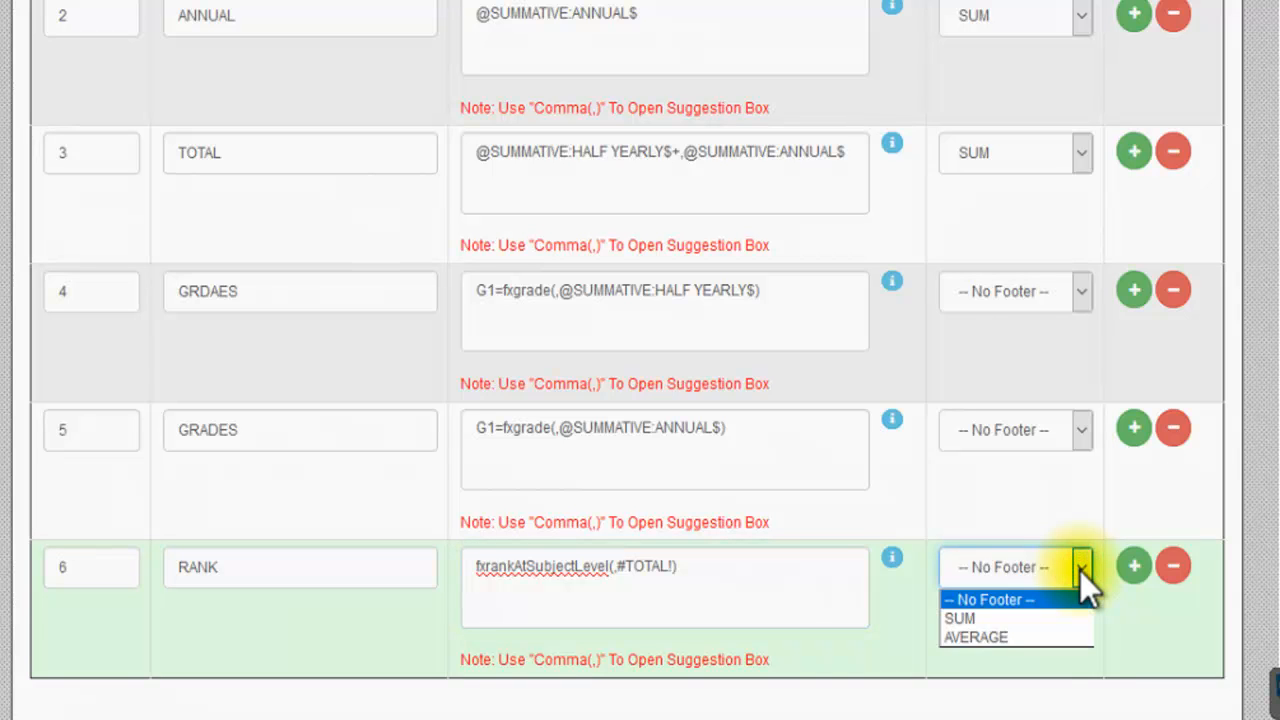
left_click(1048, 637)
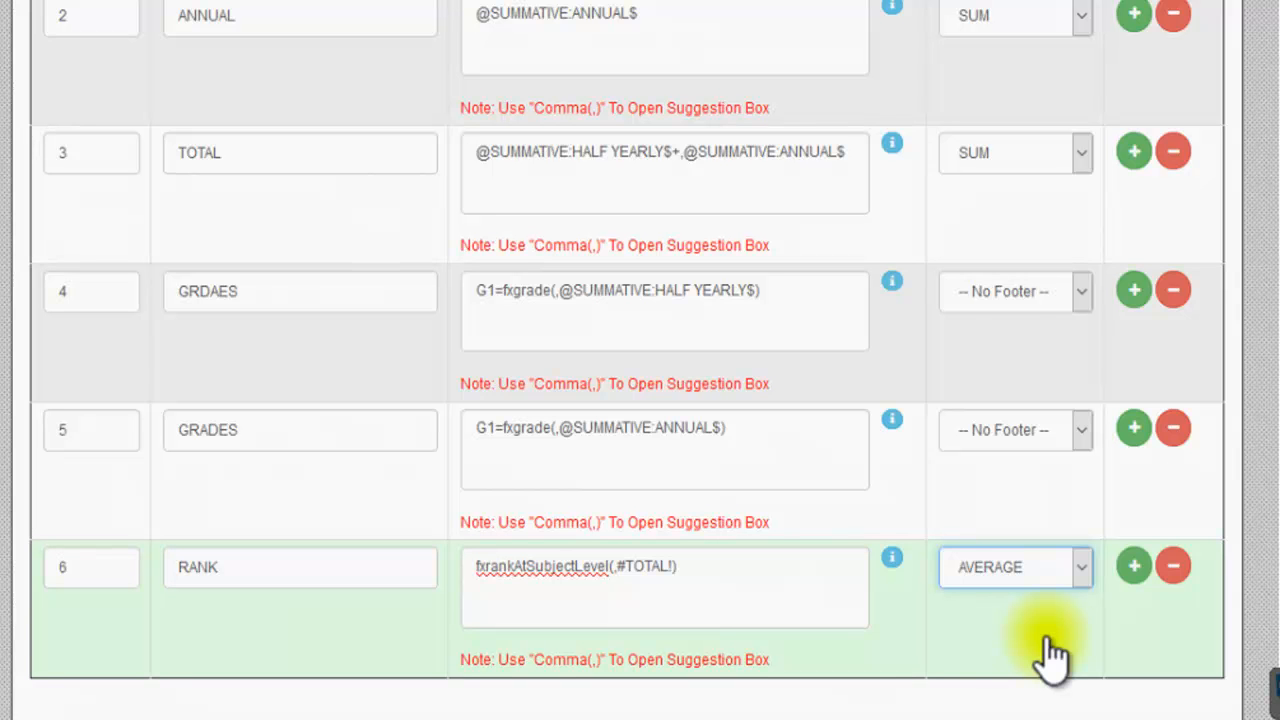
scroll(975, 265, "up", 3)
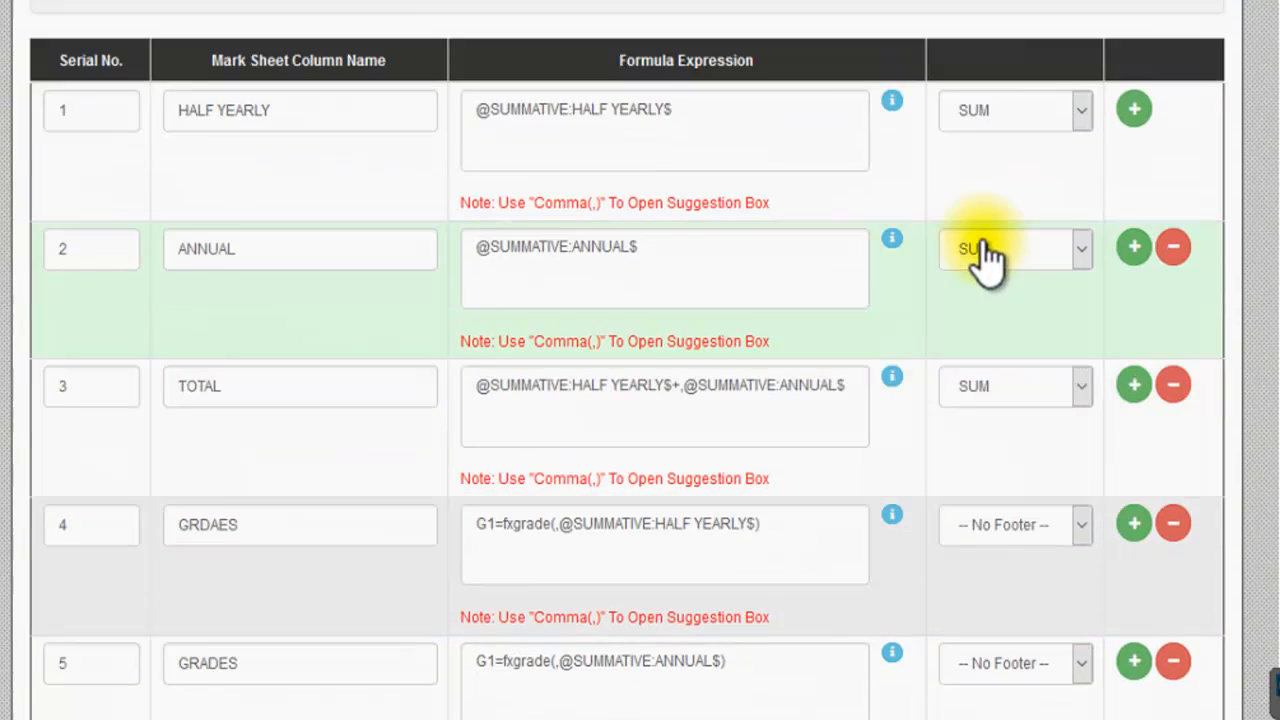
scroll(980, 551, "down", 3)
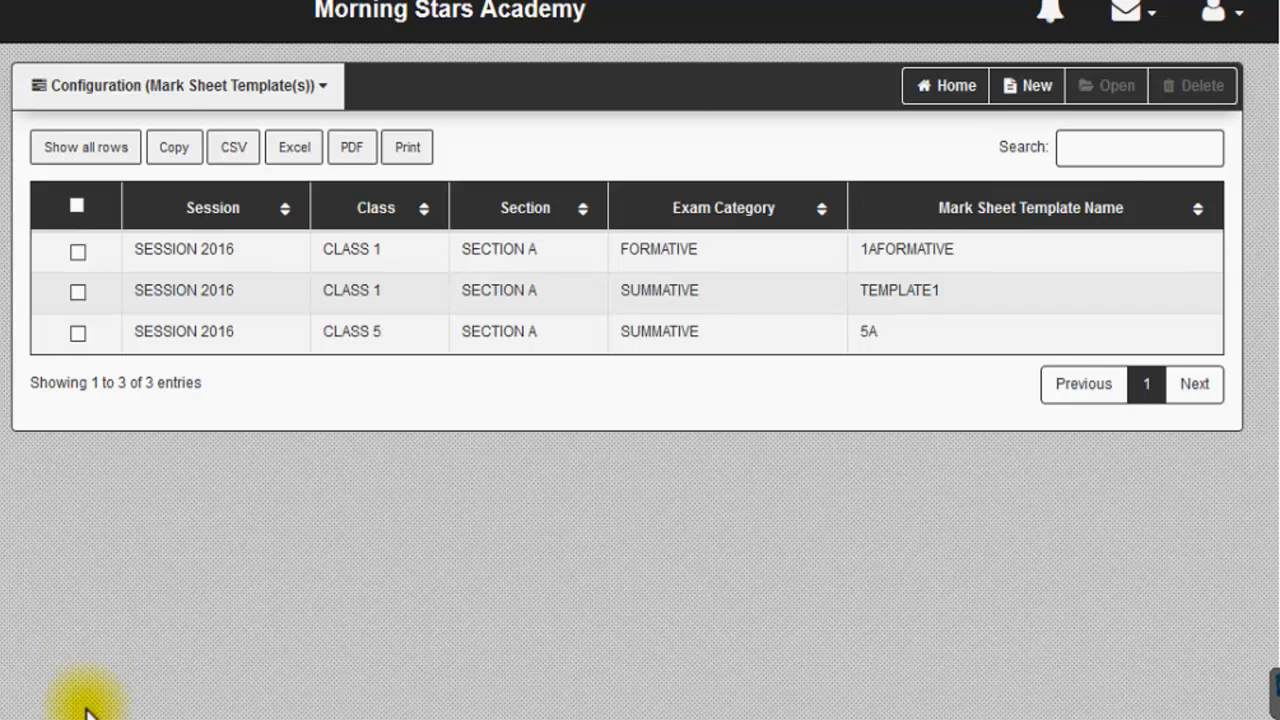
Step: Open the saved TEMPLATE1 for editing and review its columns down to the RANK row
left_click(77, 292)
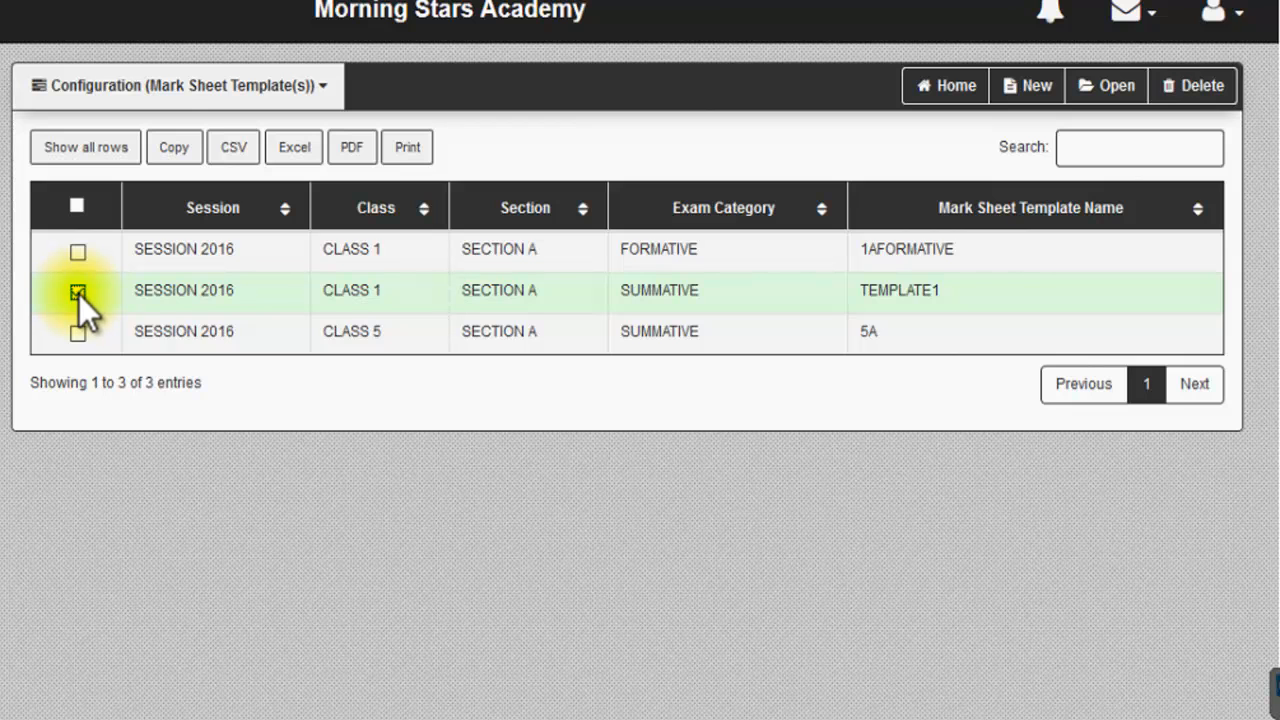
left_click(1110, 84)
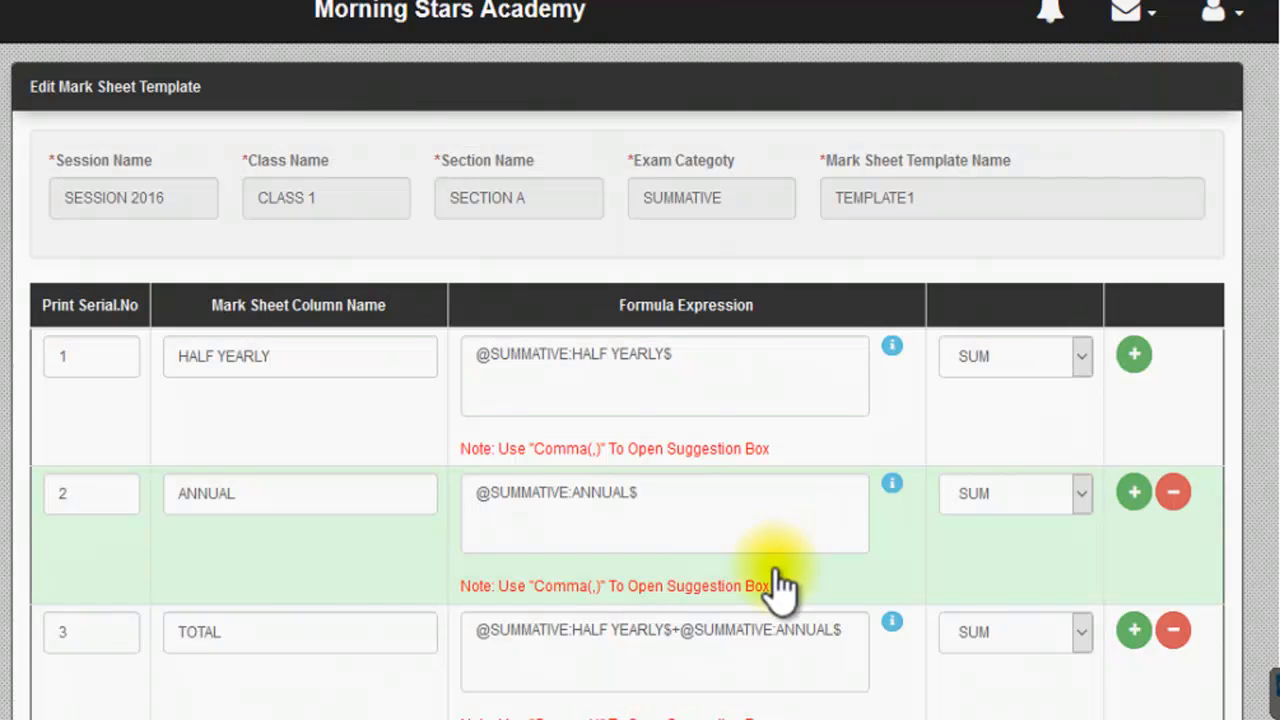
scroll(812, 594, "down", 1)
scroll(812, 594, "down", 3)
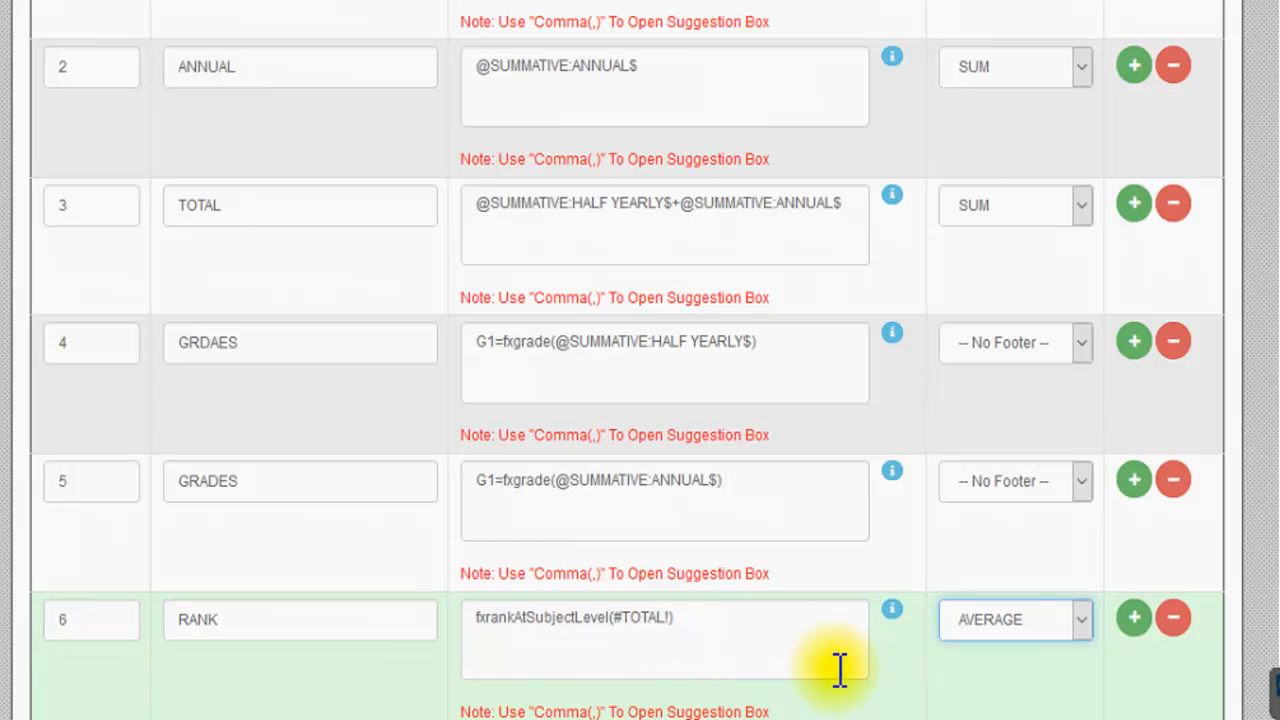
Step: Add a blank seventh row below RANK and remove it again
left_click(1135, 620)
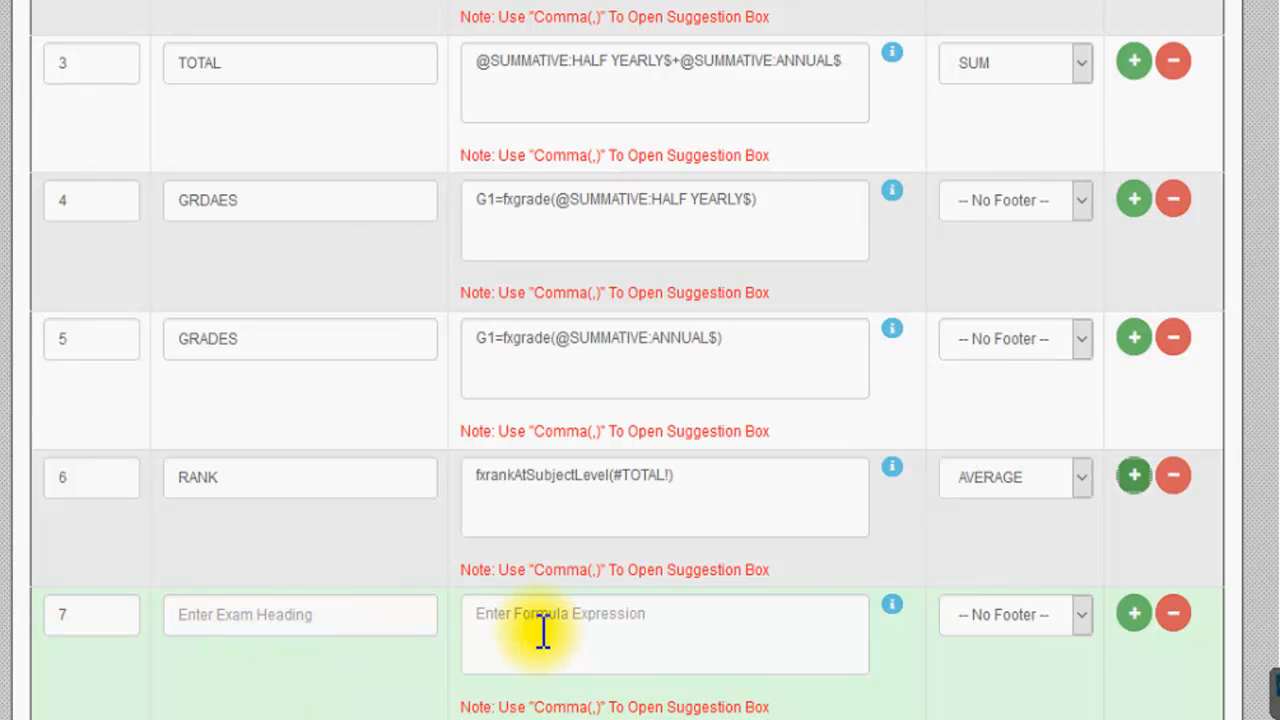
left_click(1176, 616)
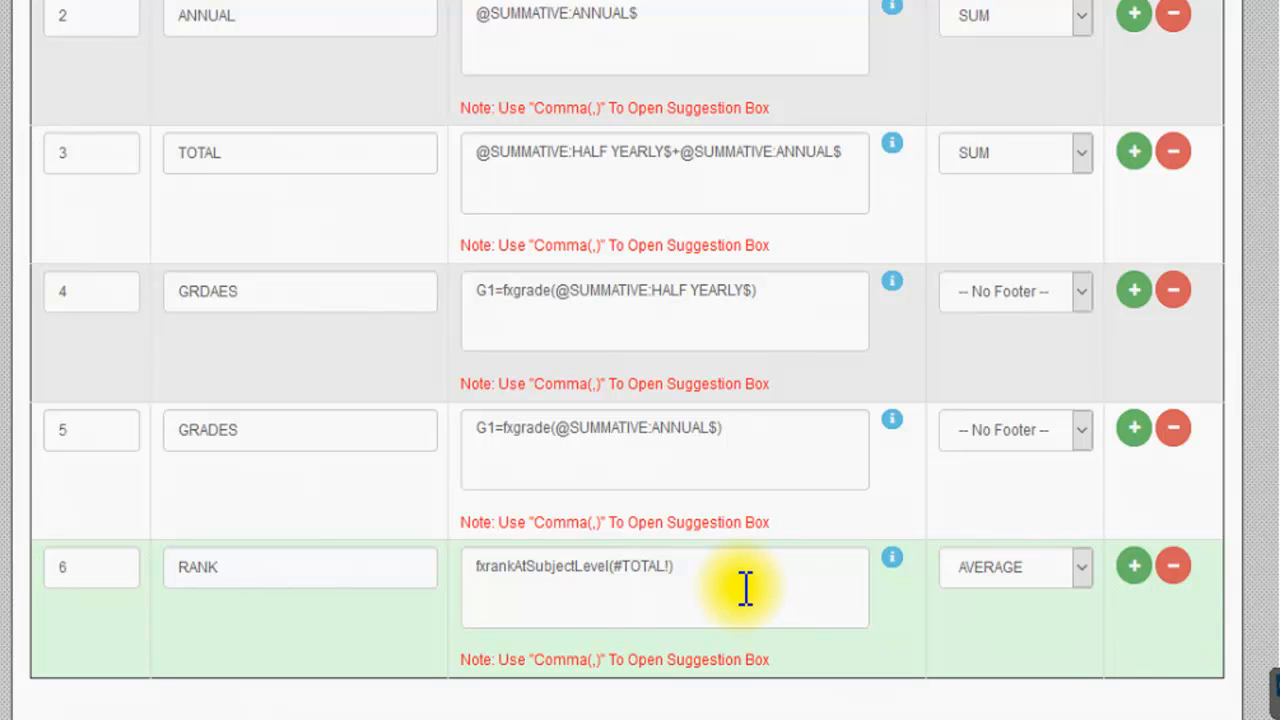
Step: Check the rows of TEMPLATE1 once more and submit the edited template
scroll(563, 606, "up", 3)
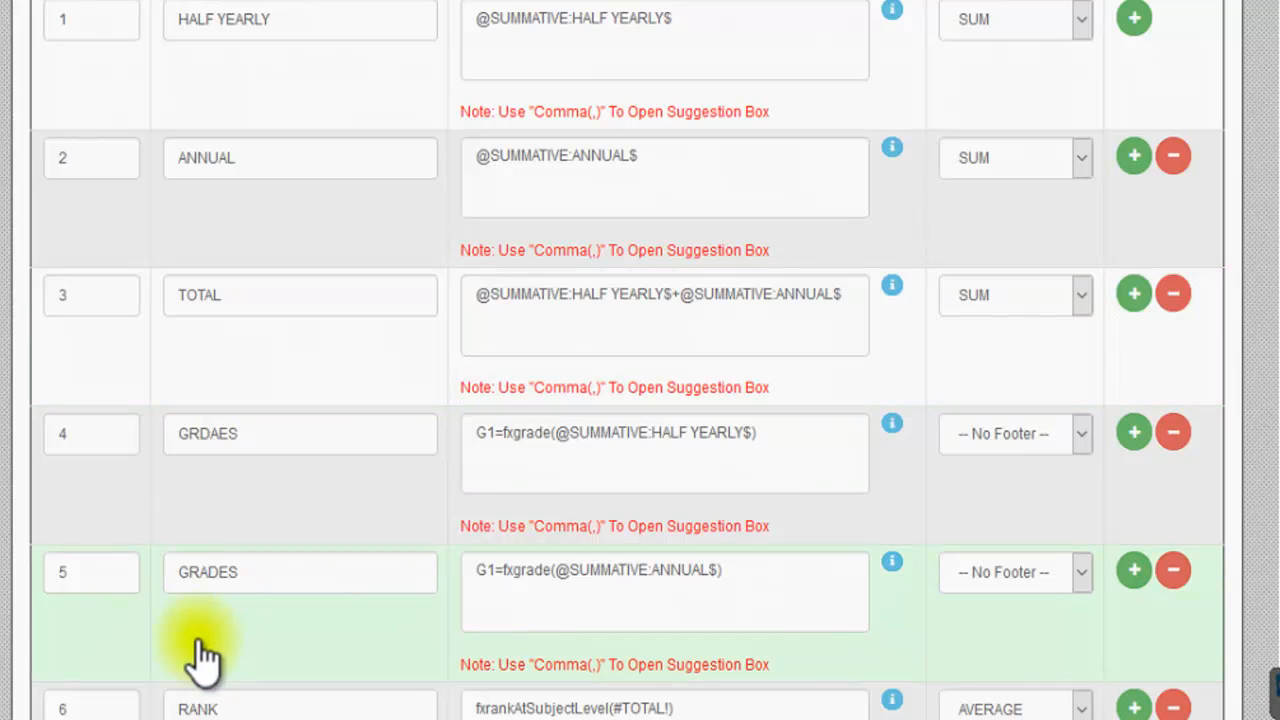
scroll(170, 705, "down", 1)
scroll(158, 625, "up", 1)
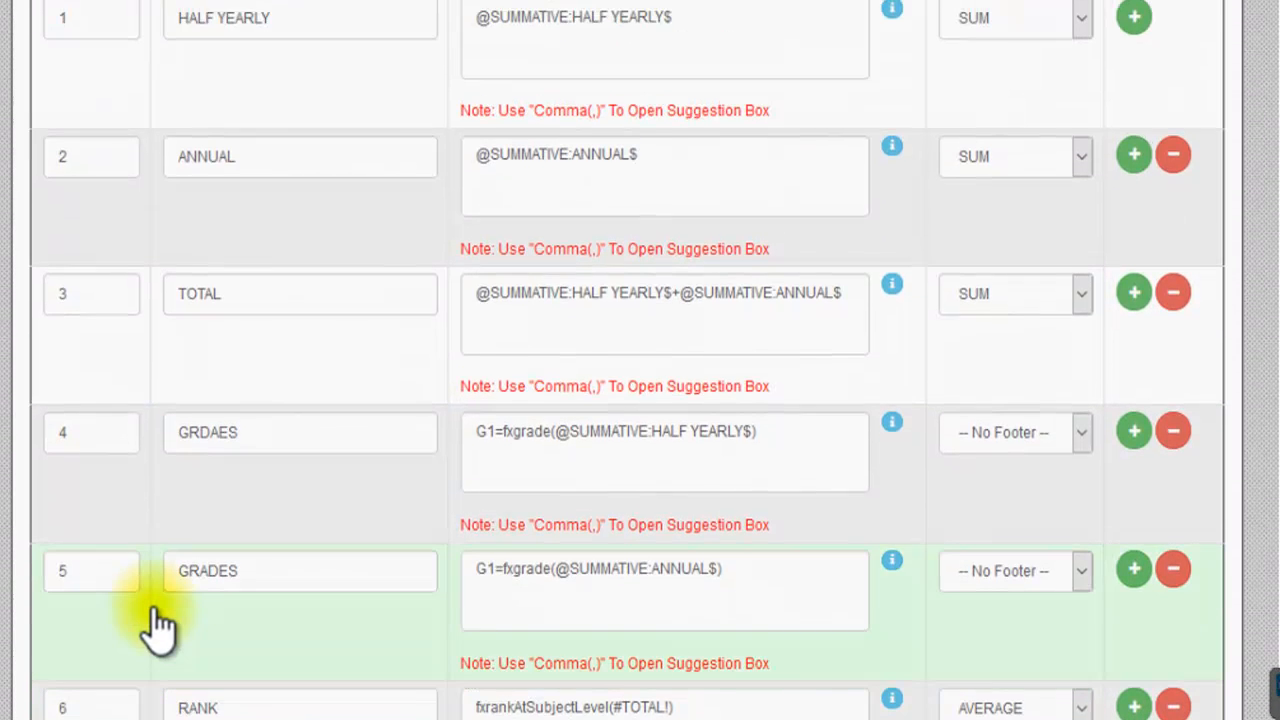
scroll(155, 640, "down", 1)
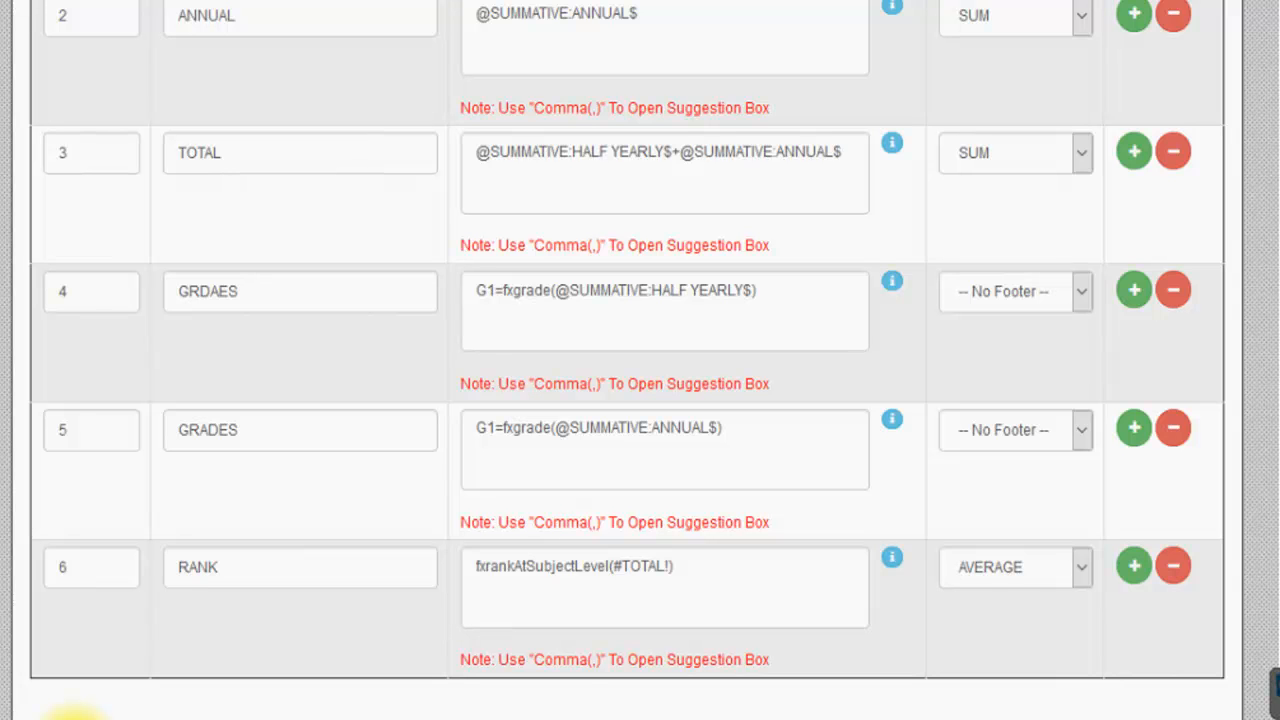
left_click(75, 719)
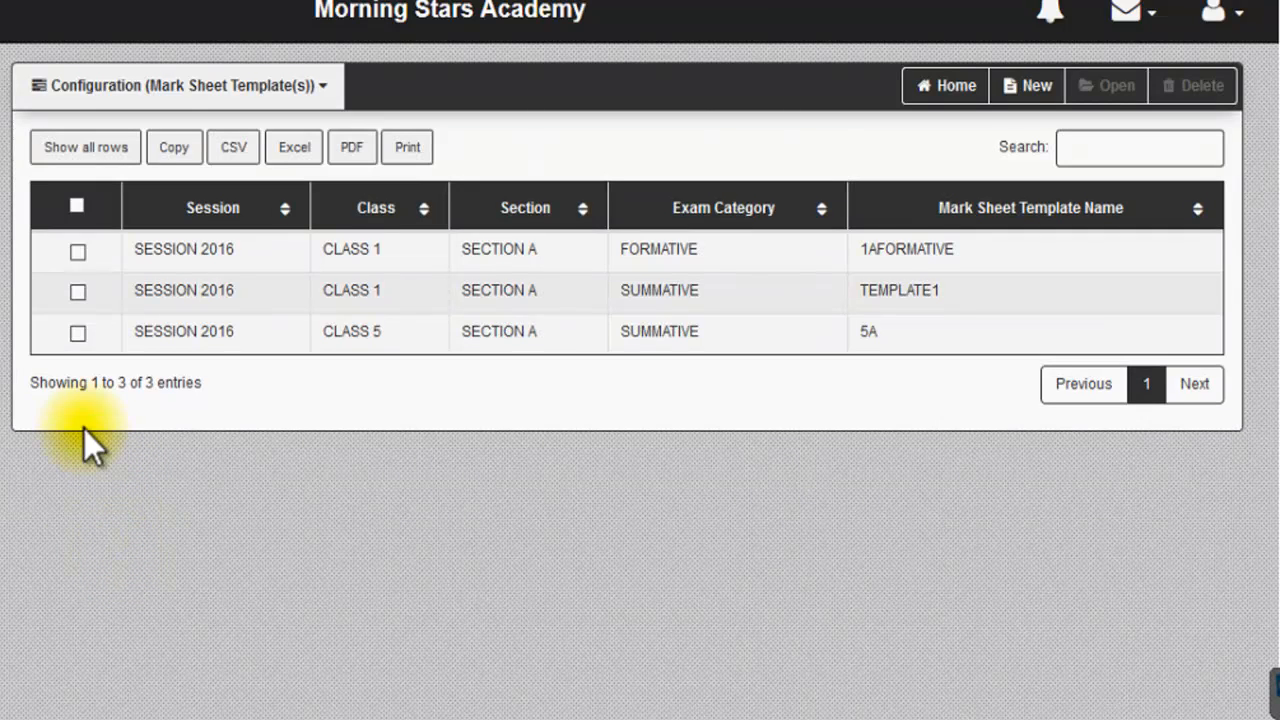
left_click(77, 292)
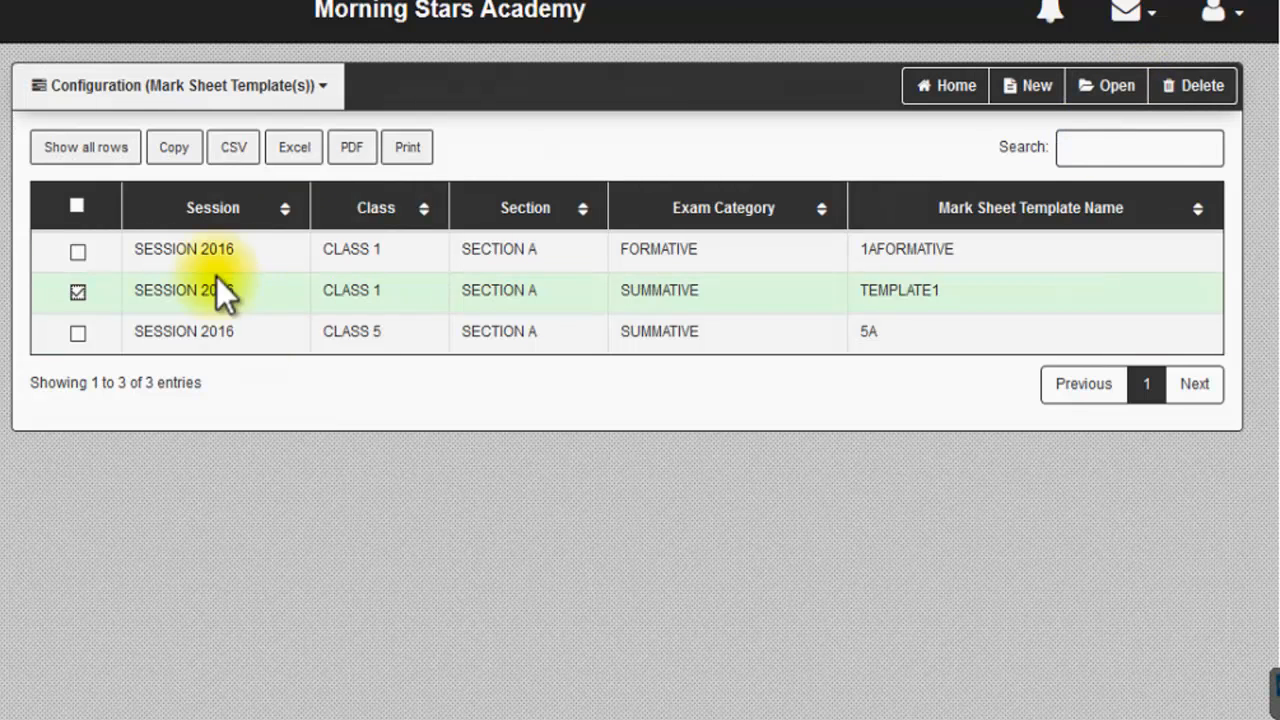
left_click(928, 252)
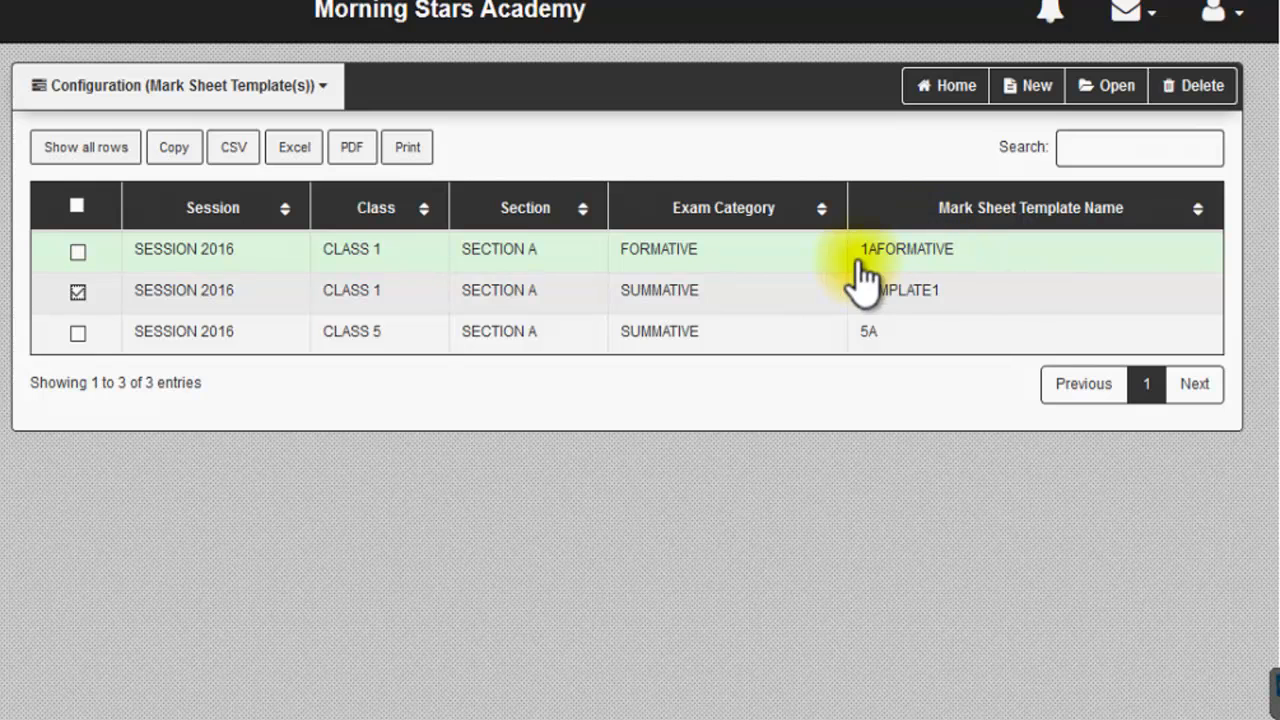
left_click(79, 292)
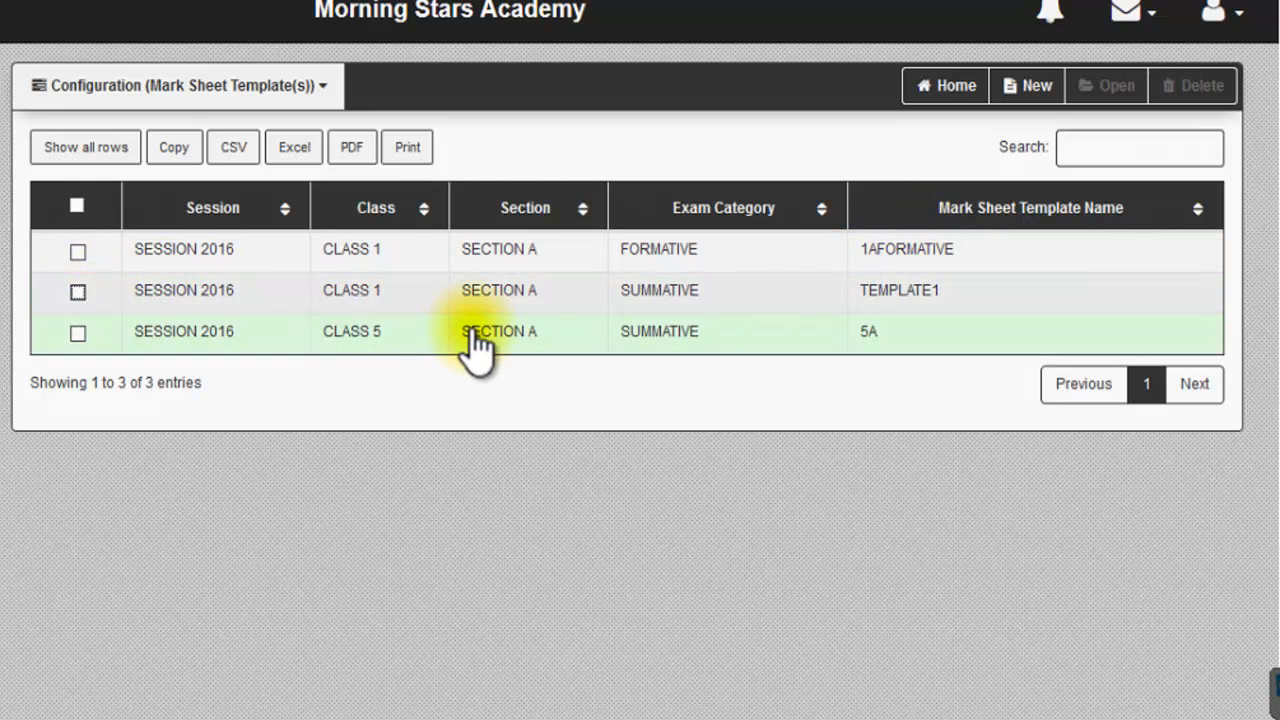